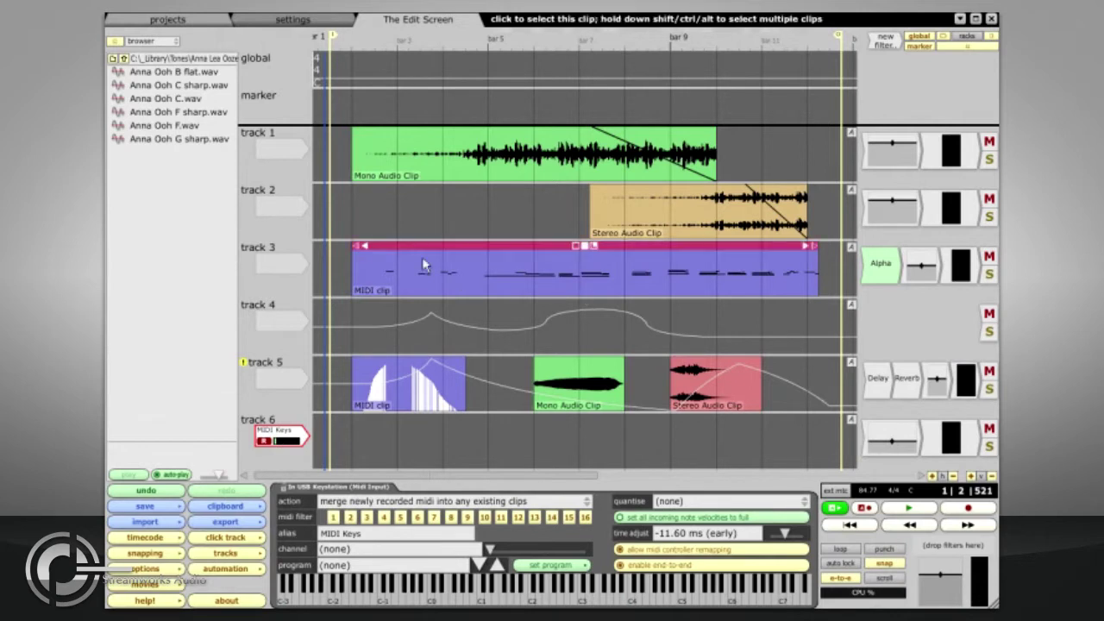
# Step: Import Anna Ooh F.wav onto the tracks, answering the copy-into-project prompt
pyautogui.moveTo(154, 125); pyautogui.dragTo(351, 443)
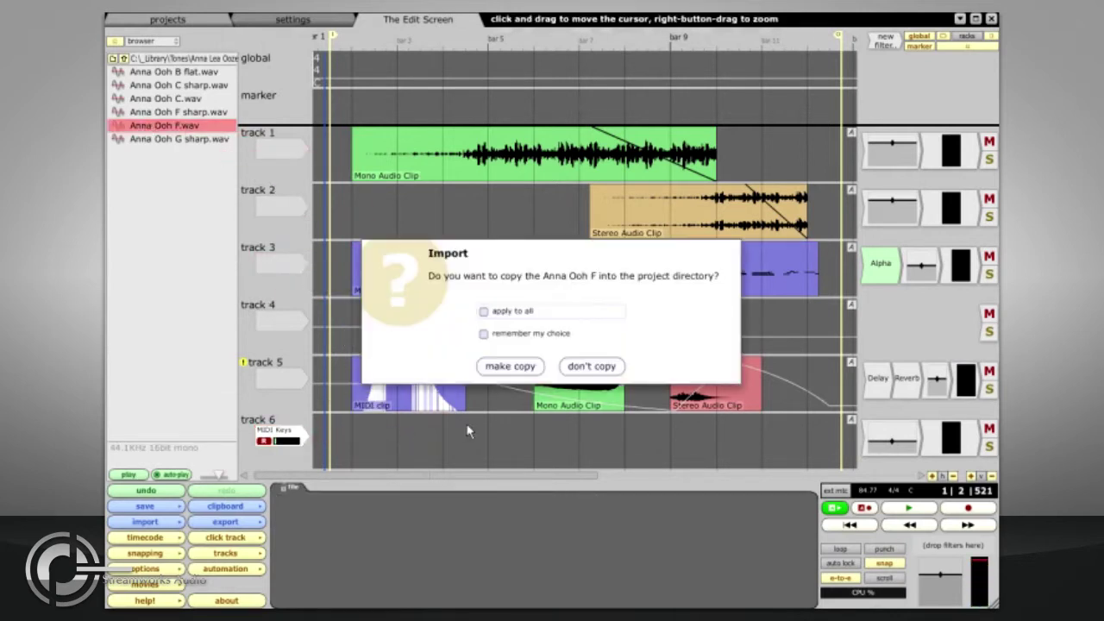
pyautogui.click(530, 369)
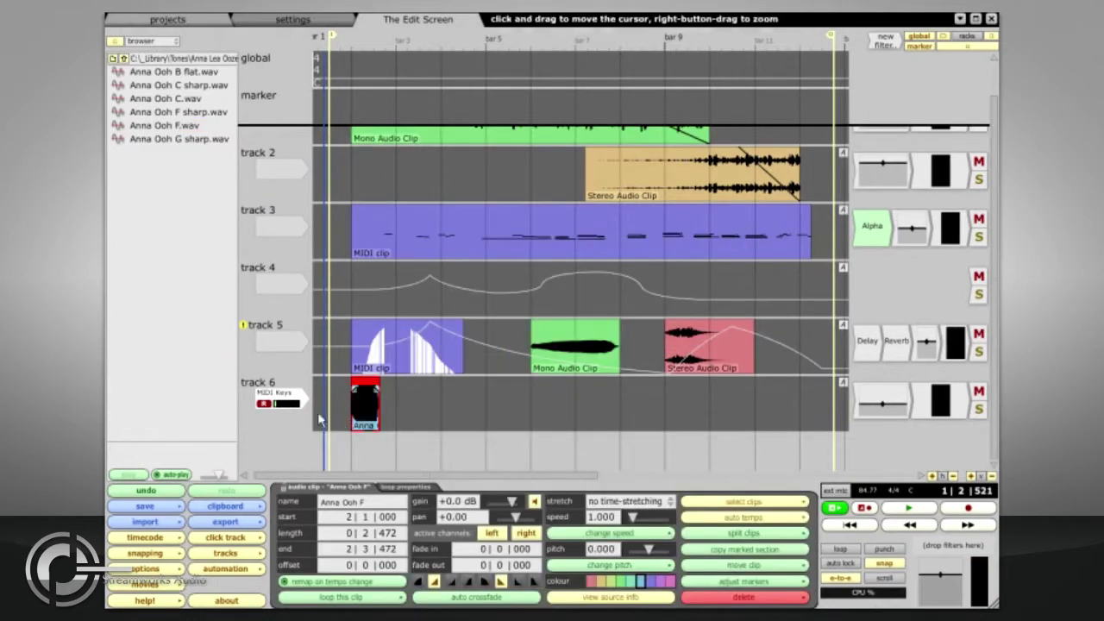
pyautogui.click(289, 399)
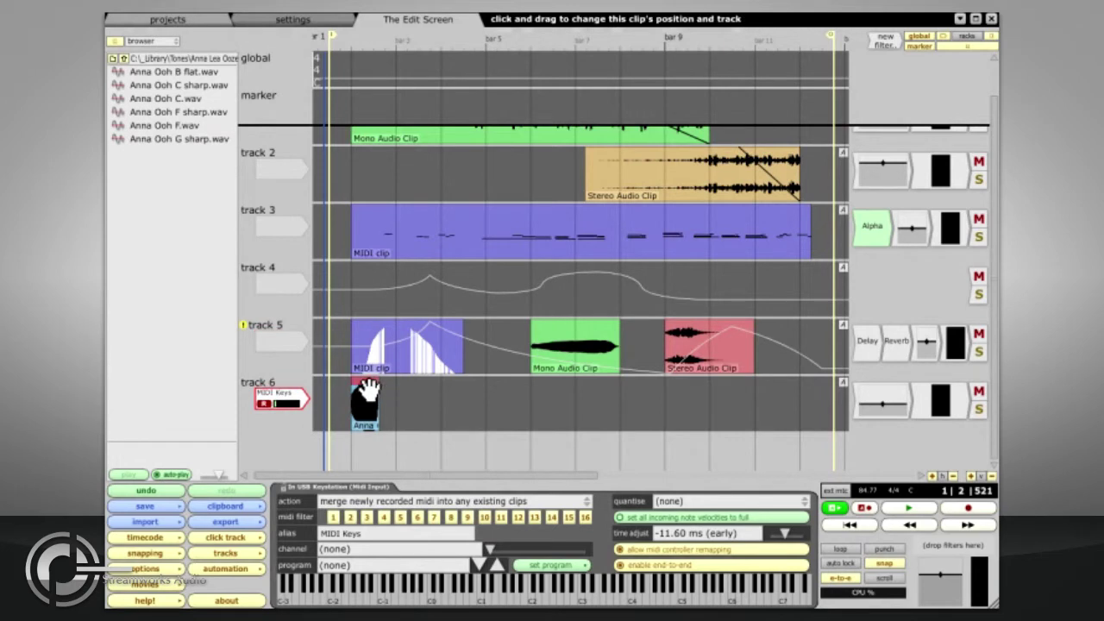
# Step: Move the Anna Ooh F clip to 3|4|000 on track 6 and lower track 6 to -16.49 dB
pyautogui.moveTo(365, 395); pyautogui.dragTo(451, 393)
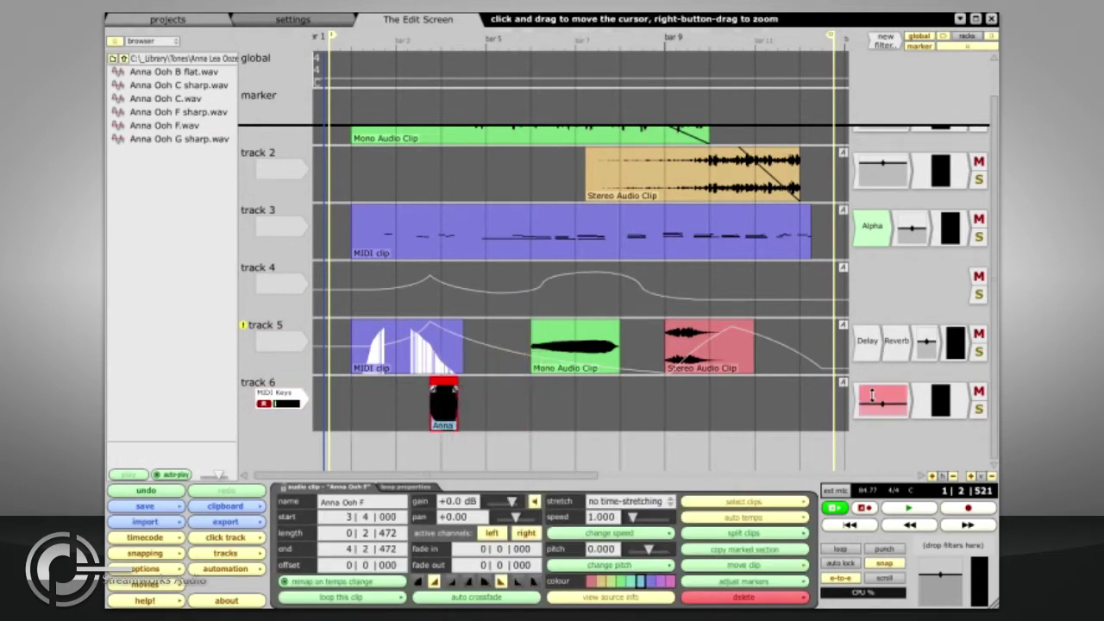
pyautogui.moveTo(879, 402)
pyautogui.mouseDown()
pyautogui.moveTo(876, 436)
pyautogui.moveTo(862, 329)
pyautogui.moveTo(861, 401)
pyautogui.mouseUp()
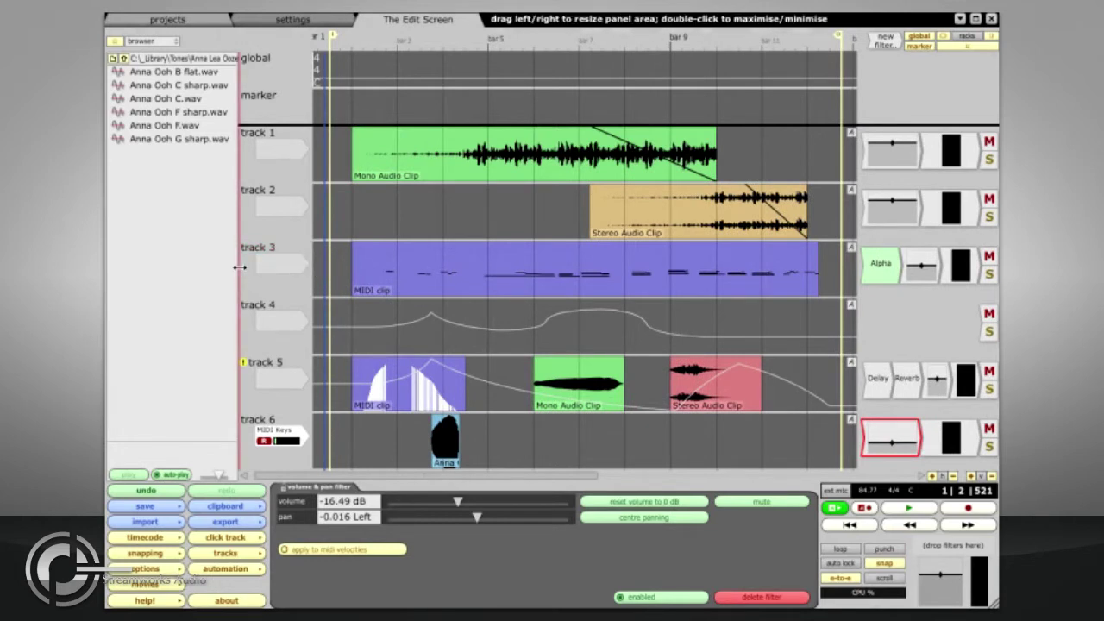
# Step: Widen the file browser pane, then hide it and show it again
pyautogui.moveTo(239, 267); pyautogui.dragTo(292, 263)
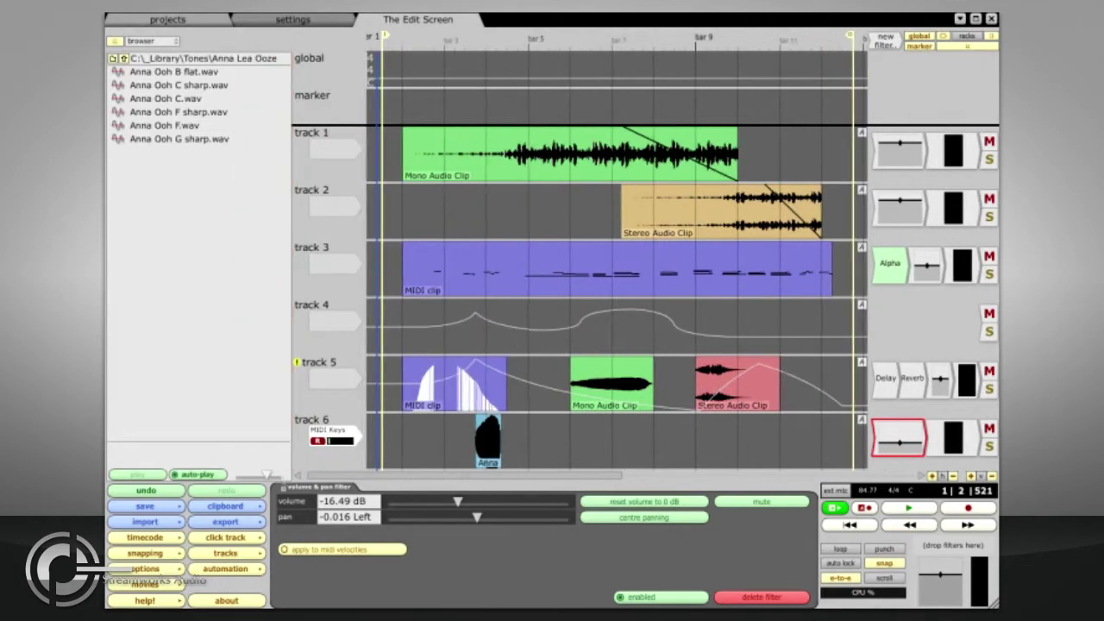
pyautogui.click(114, 41)
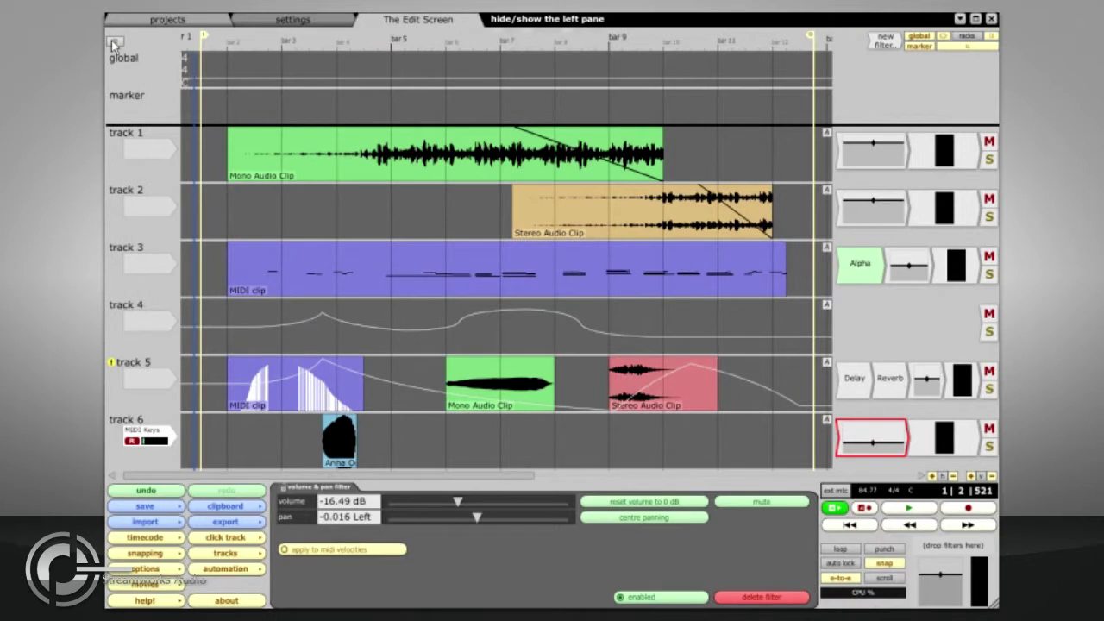
pyautogui.click(114, 41)
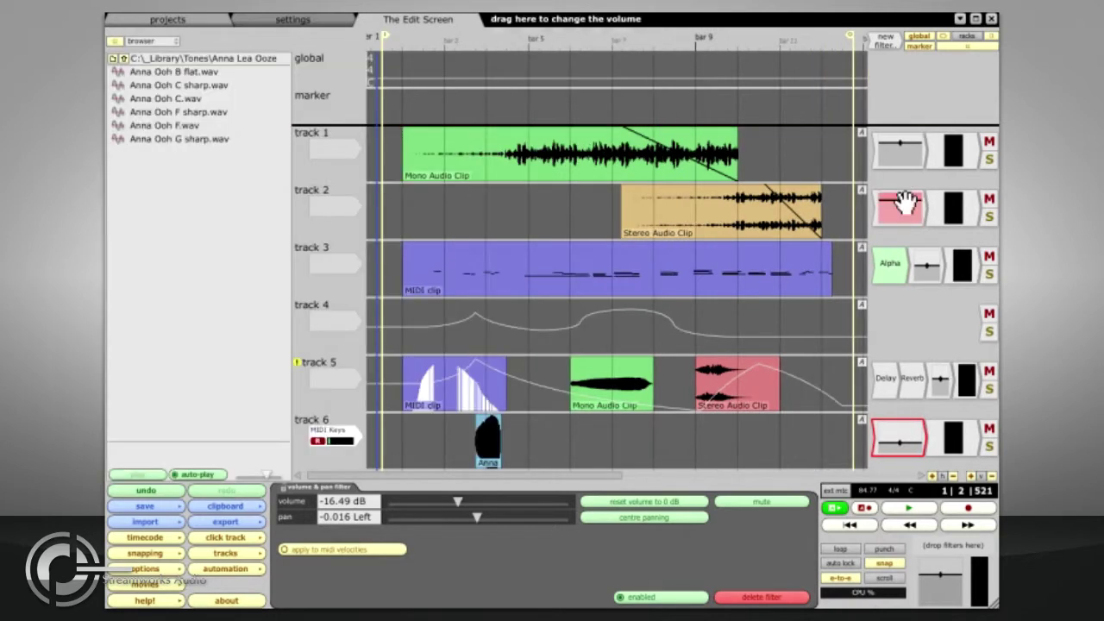
# Step: Widen the track filter panels, then toggle them off and on with the button and the F key
pyautogui.moveTo(868, 183); pyautogui.dragTo(782, 185)
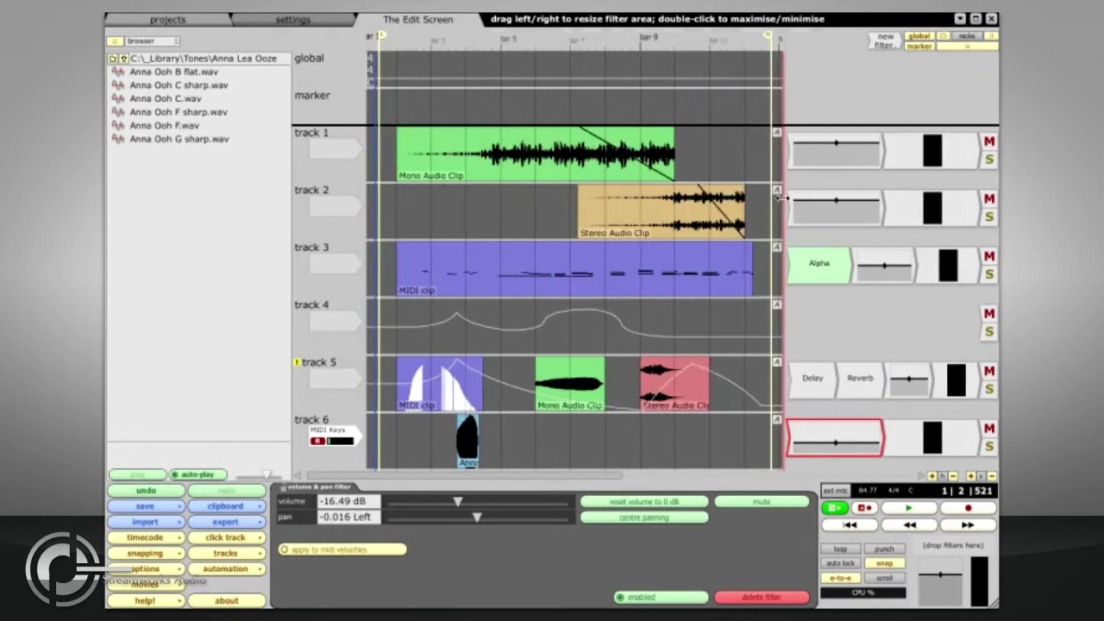
pyautogui.click(992, 40)
pyautogui.click(992, 40)
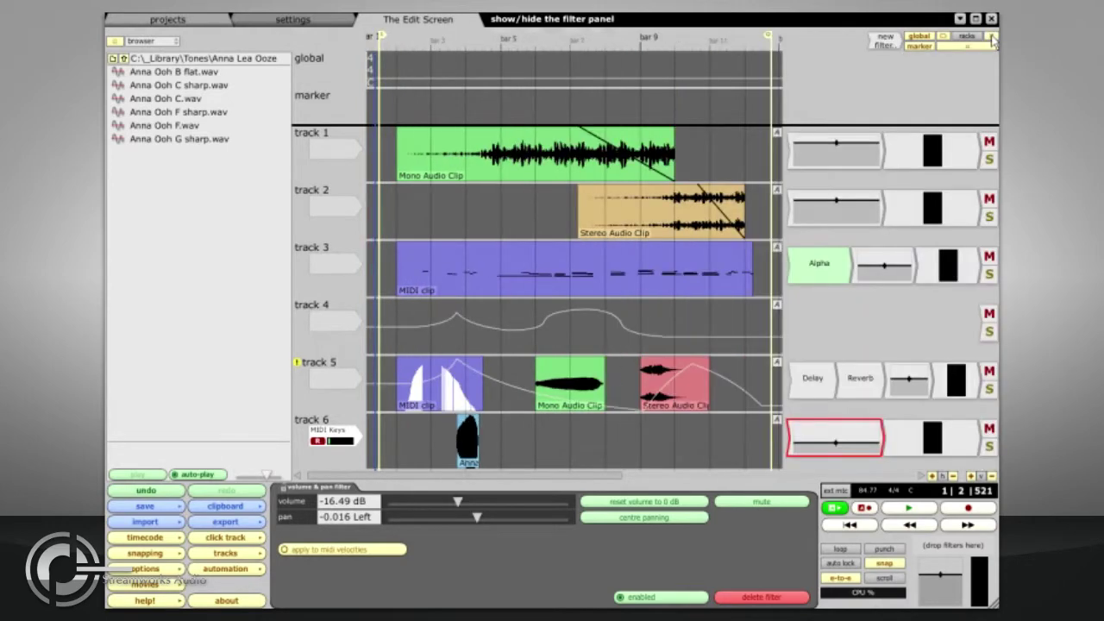
pyautogui.press('f')
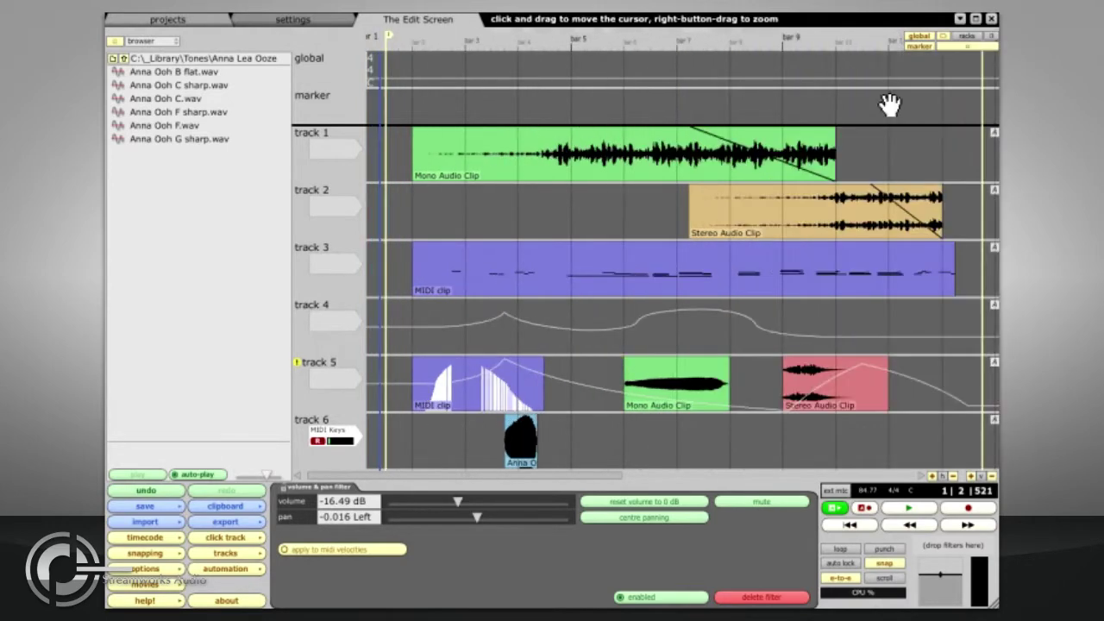
pyautogui.press('f')
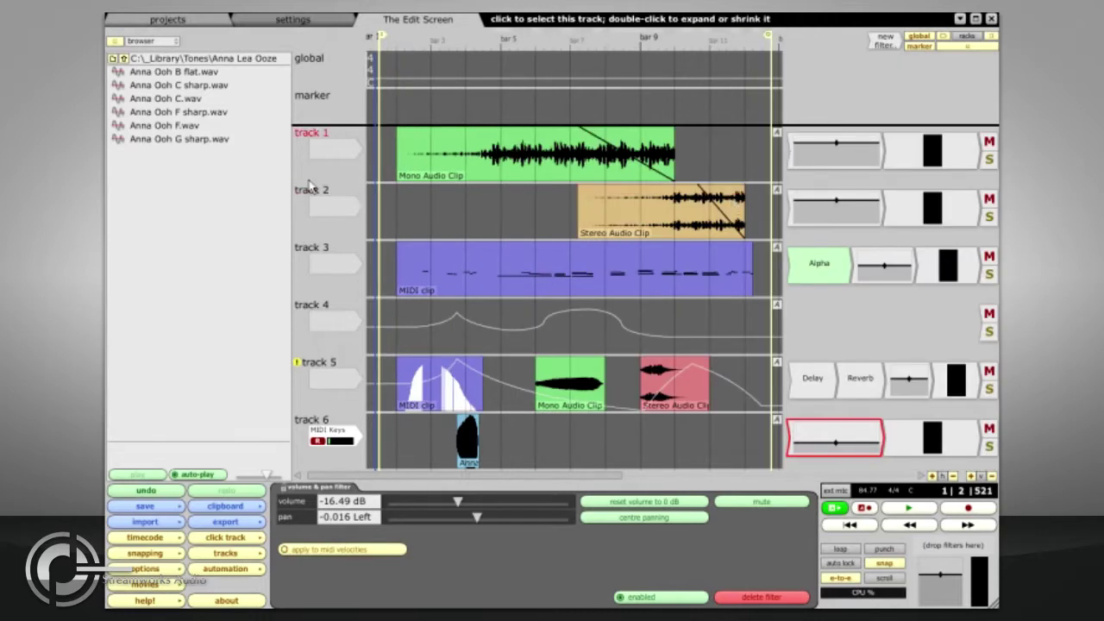
# Step: Drag the Stereo Audio Clip on track 2 earlier to bar 2, then cut it with Ctrl+X
pyautogui.click(583, 196)
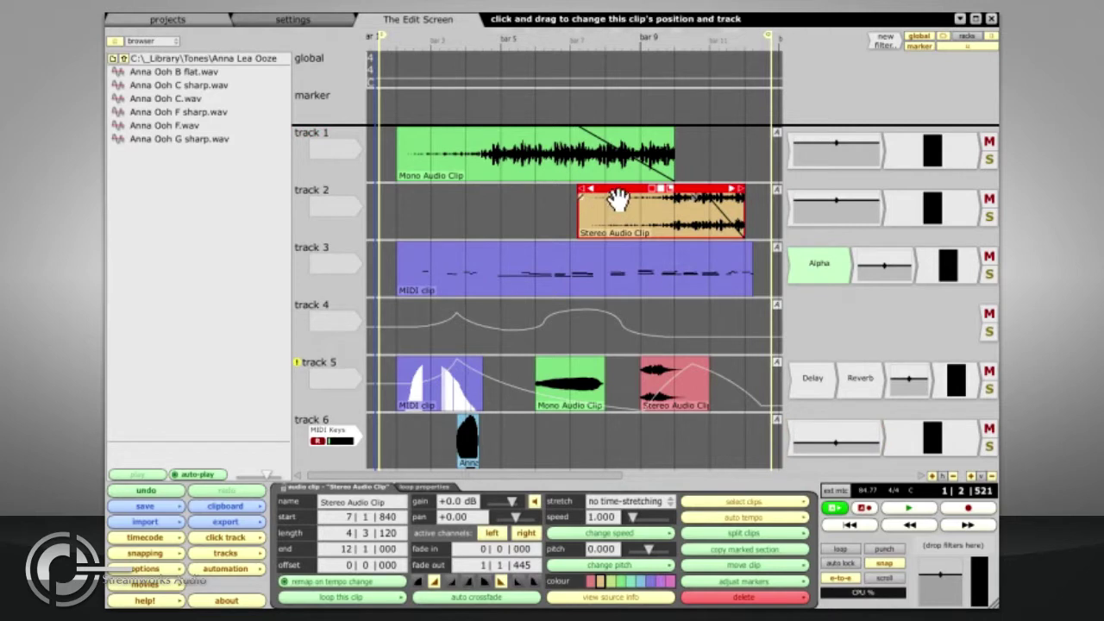
pyautogui.moveTo(618, 198); pyautogui.dragTo(430, 197)
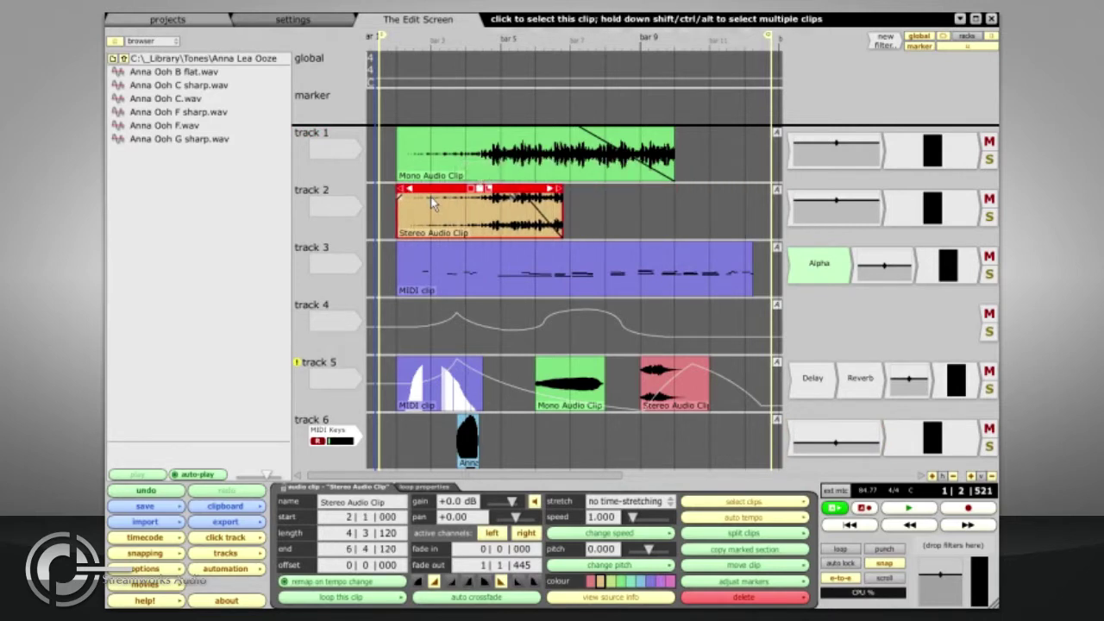
pyautogui.hotkey('ctrl', 'x')
# Step: Paste the clip at 6|4|000 on track 2 and another copy at bar 5 on track 4
pyautogui.click(562, 219)
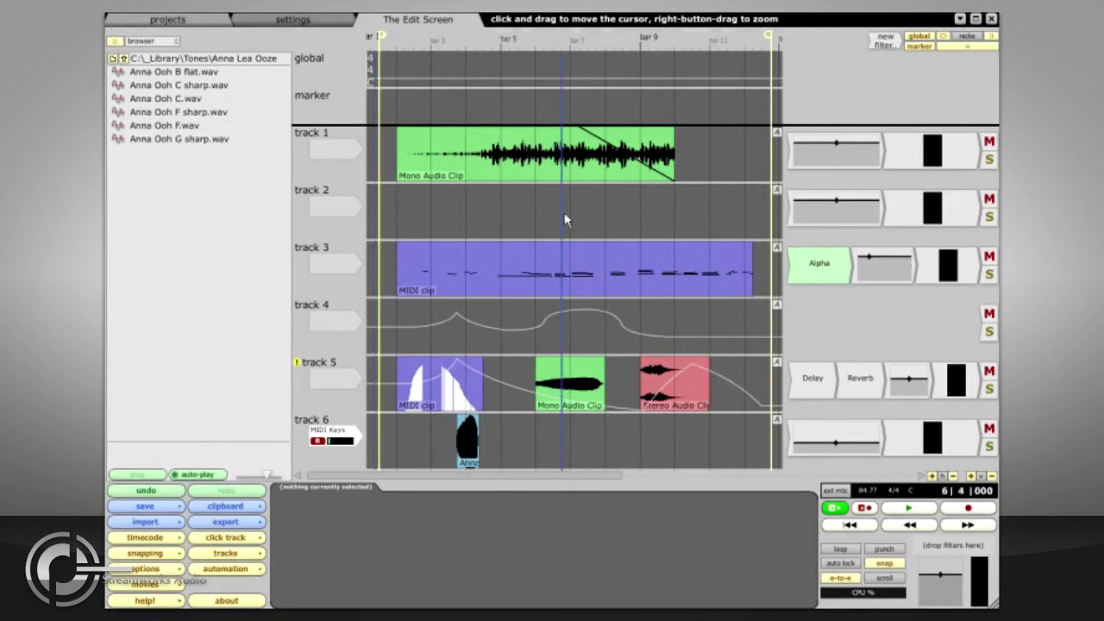
pyautogui.hotkey('ctrl', 'v')
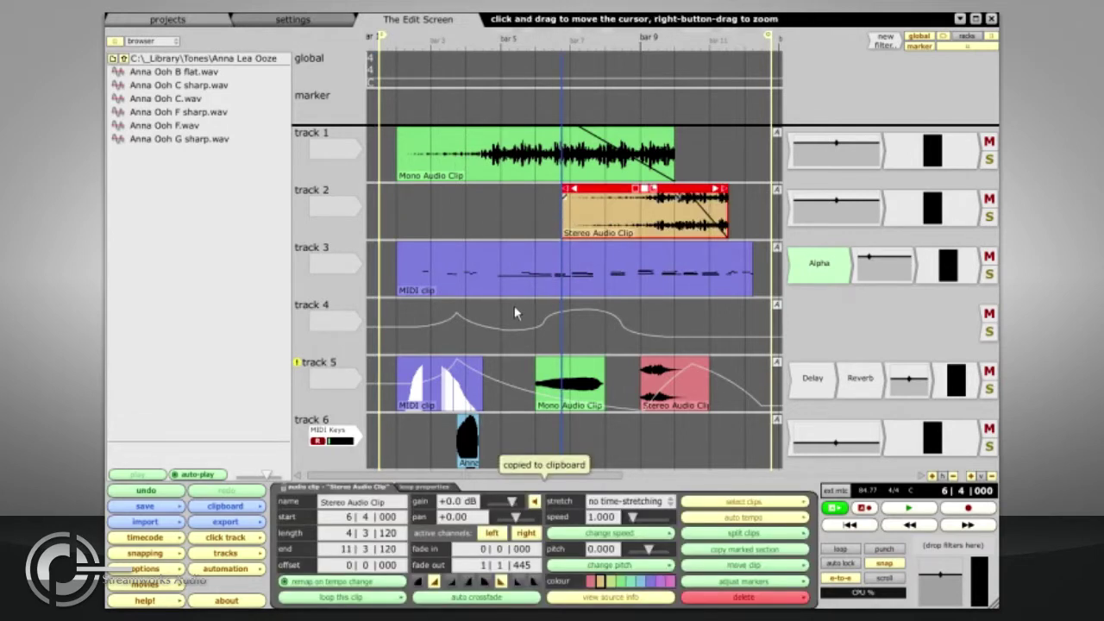
pyautogui.moveTo(509, 307); pyautogui.dragTo(501, 312)
pyautogui.hotkey('ctrl', 'v')
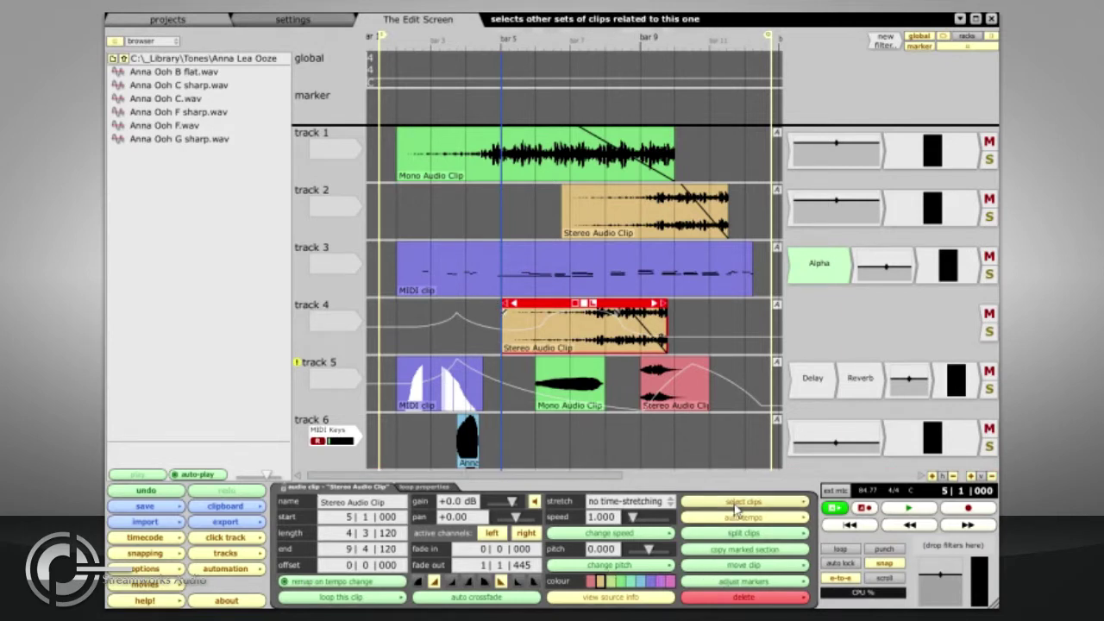
pyautogui.click(314, 345)
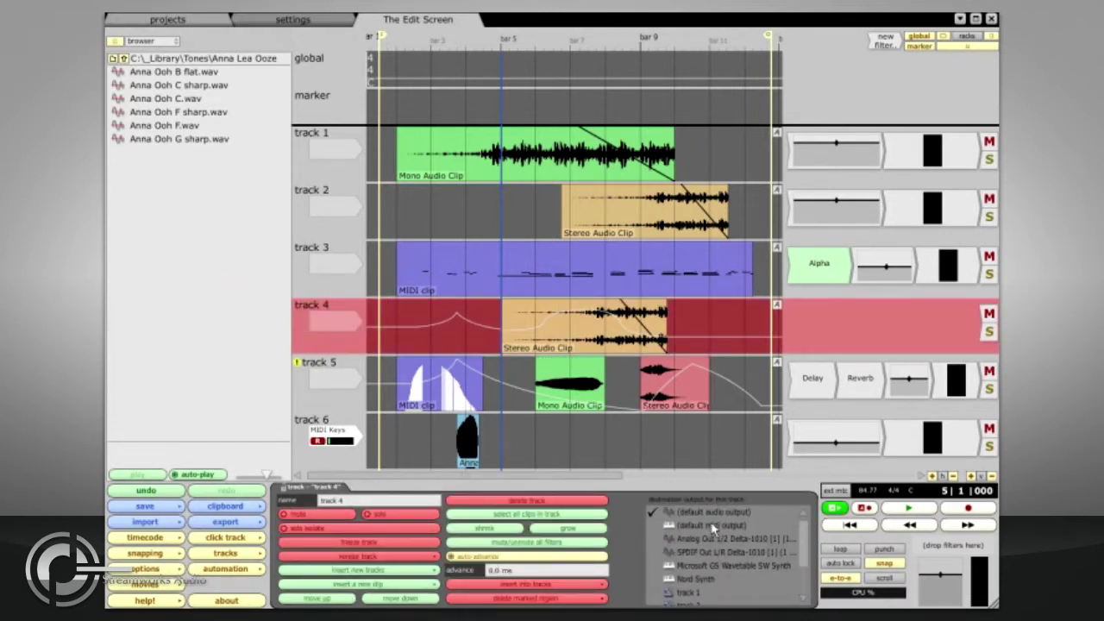
pyautogui.click(440, 383)
pyautogui.click(630, 504)
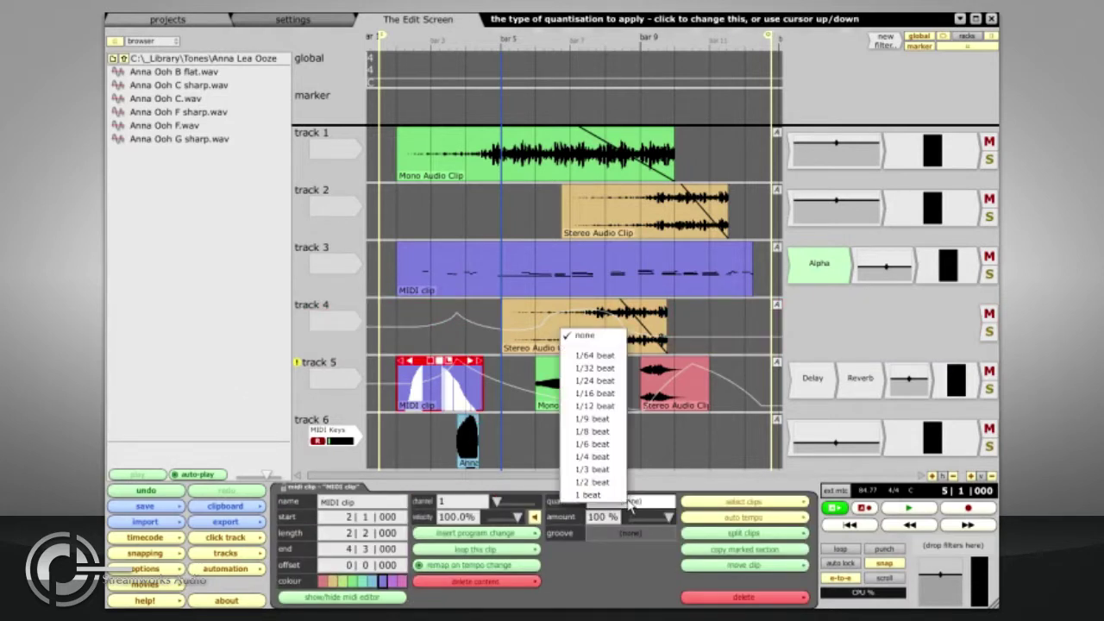
pyautogui.click(644, 532)
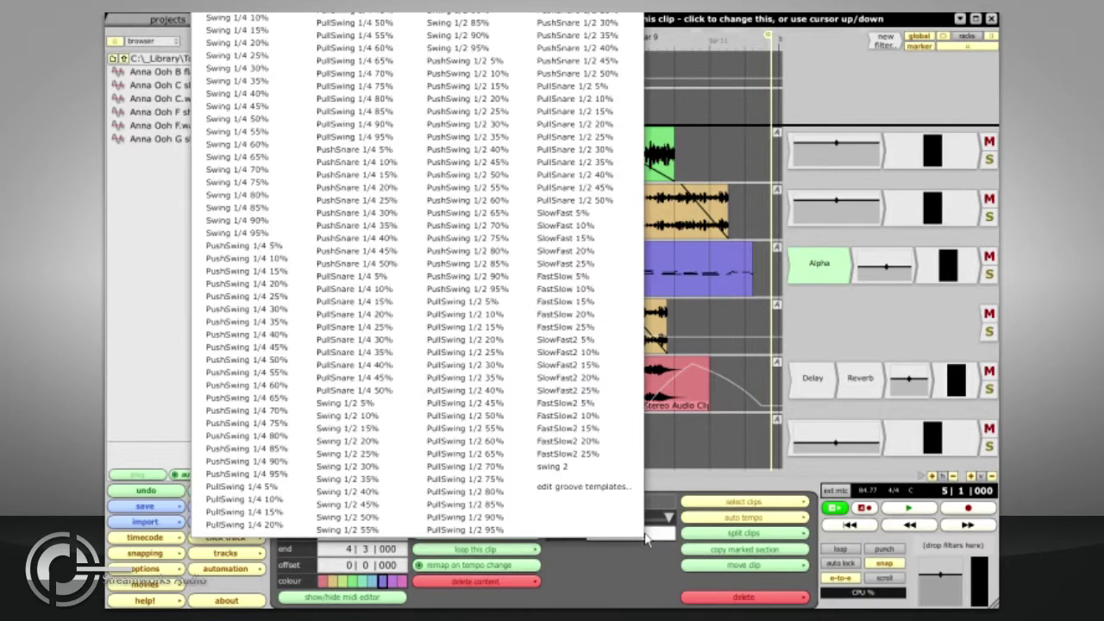
pyautogui.click(645, 538)
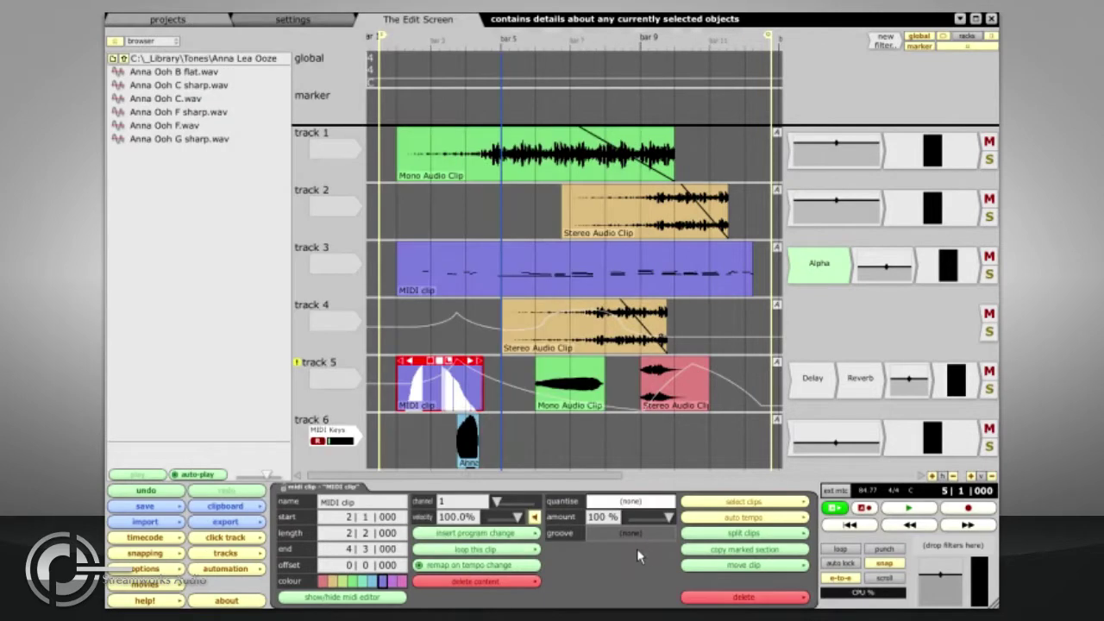
pyautogui.moveTo(561, 415)
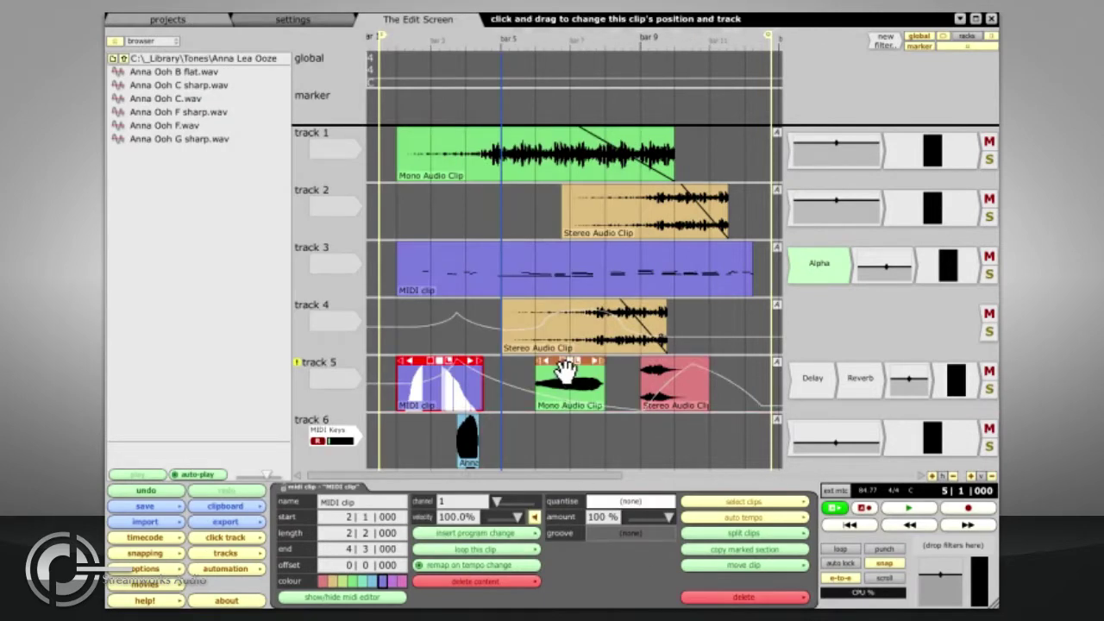
pyautogui.keyDown('shift'); pyautogui.click(560, 378); pyautogui.keyUp('shift')
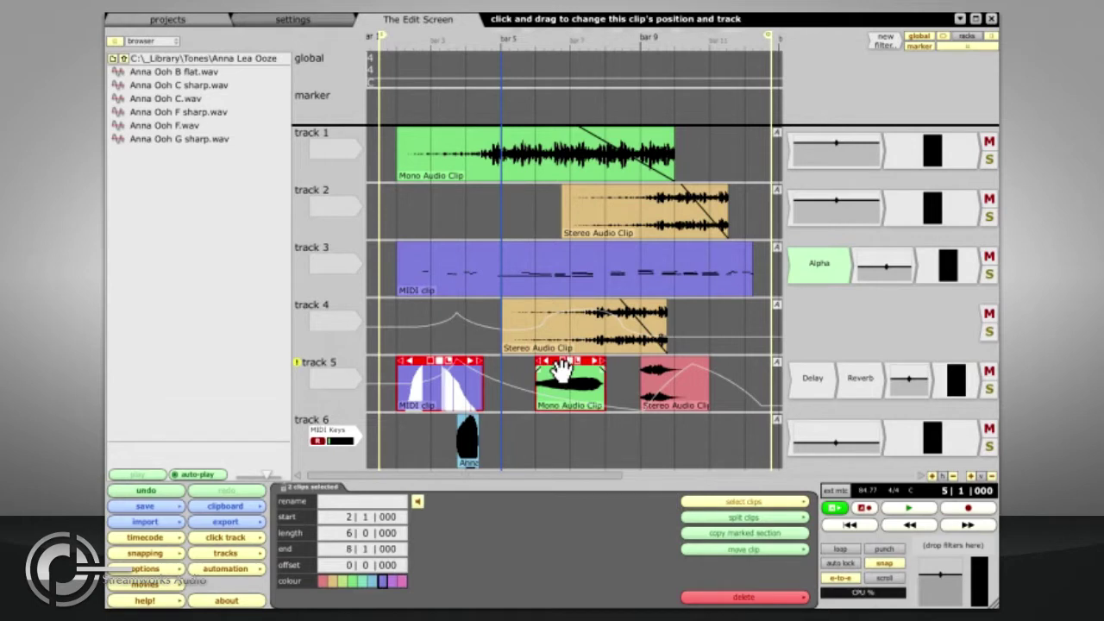
pyautogui.keyDown('shift'); pyautogui.click(660, 371); pyautogui.keyUp('shift')
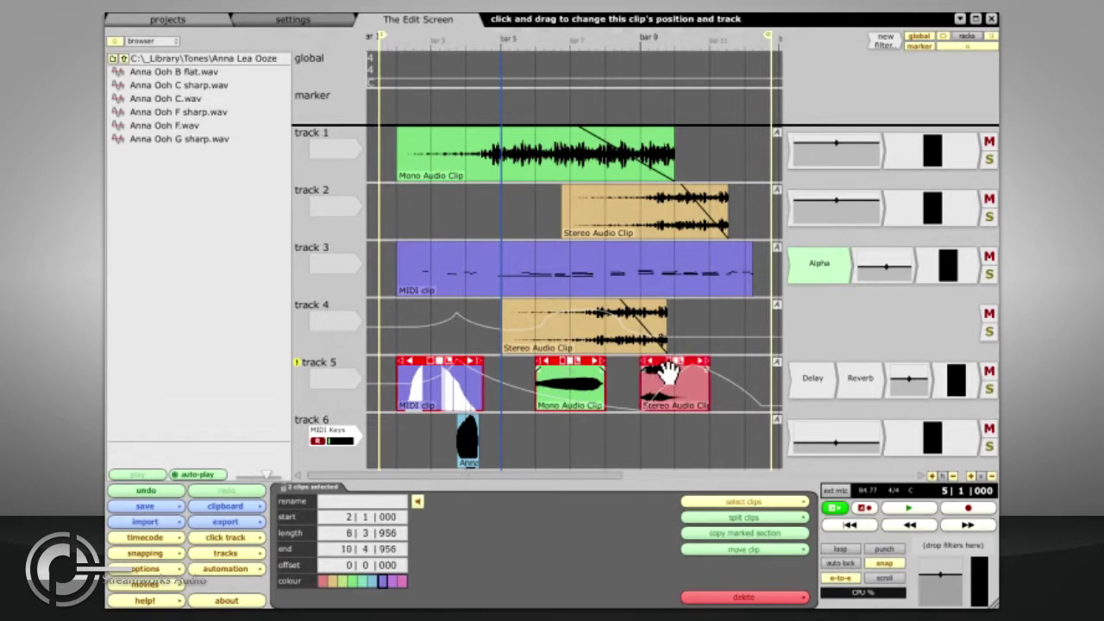
pyautogui.click(418, 504)
pyautogui.click(418, 504)
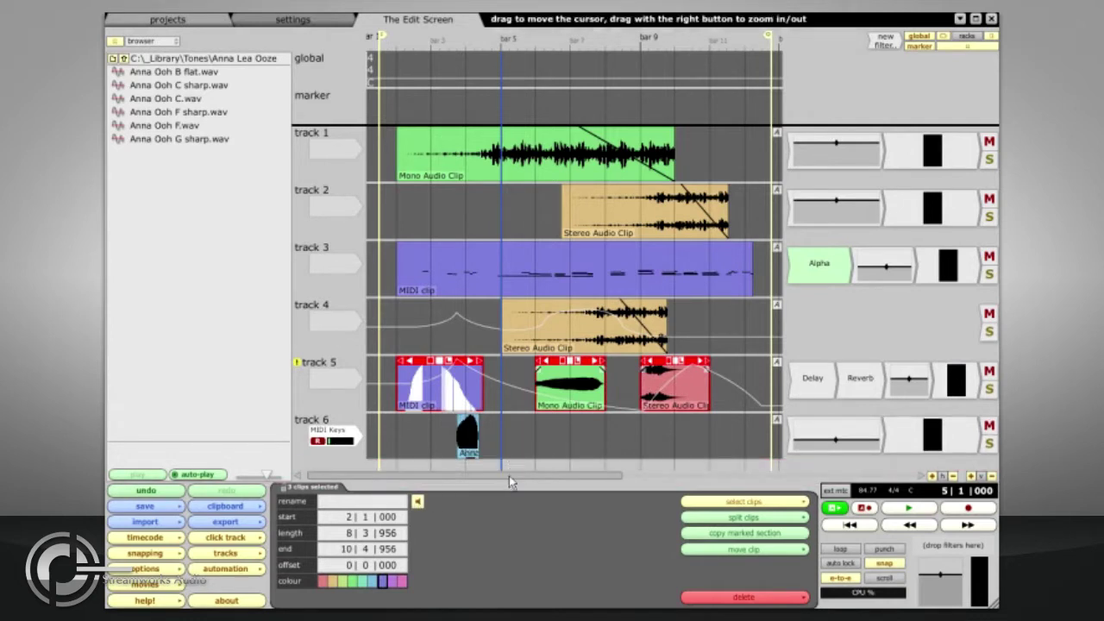
pyautogui.moveTo(510, 479); pyautogui.dragTo(508, 519)
# Step: Enlarge the clip properties area and toggle the lower controls panel off and back on
pyautogui.moveTo(508, 479); pyautogui.dragTo(508, 472)
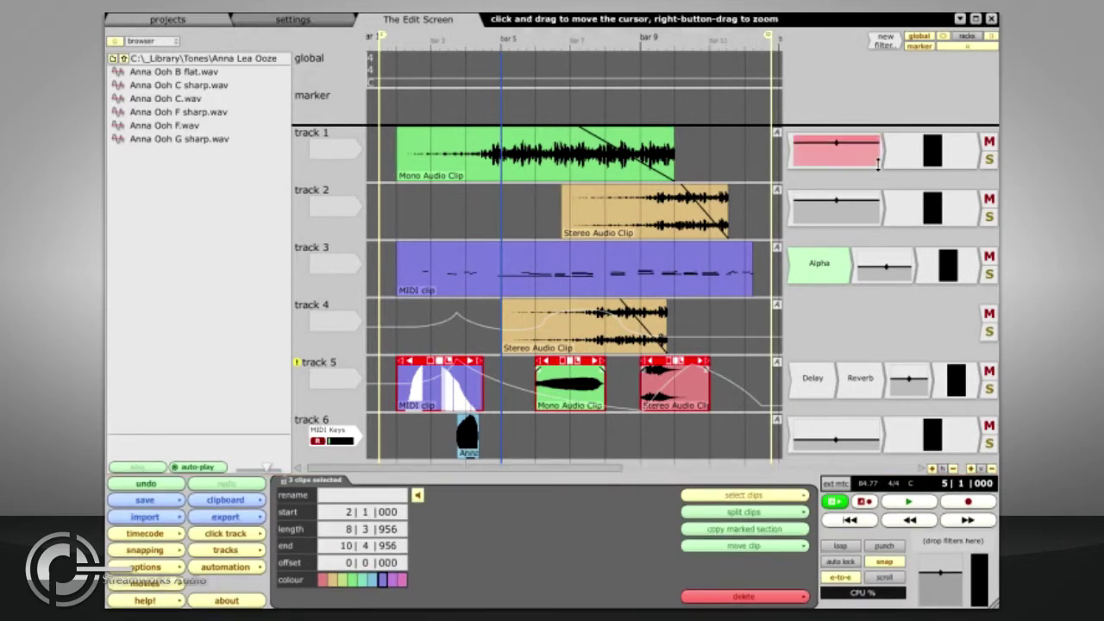
pyautogui.click(957, 49)
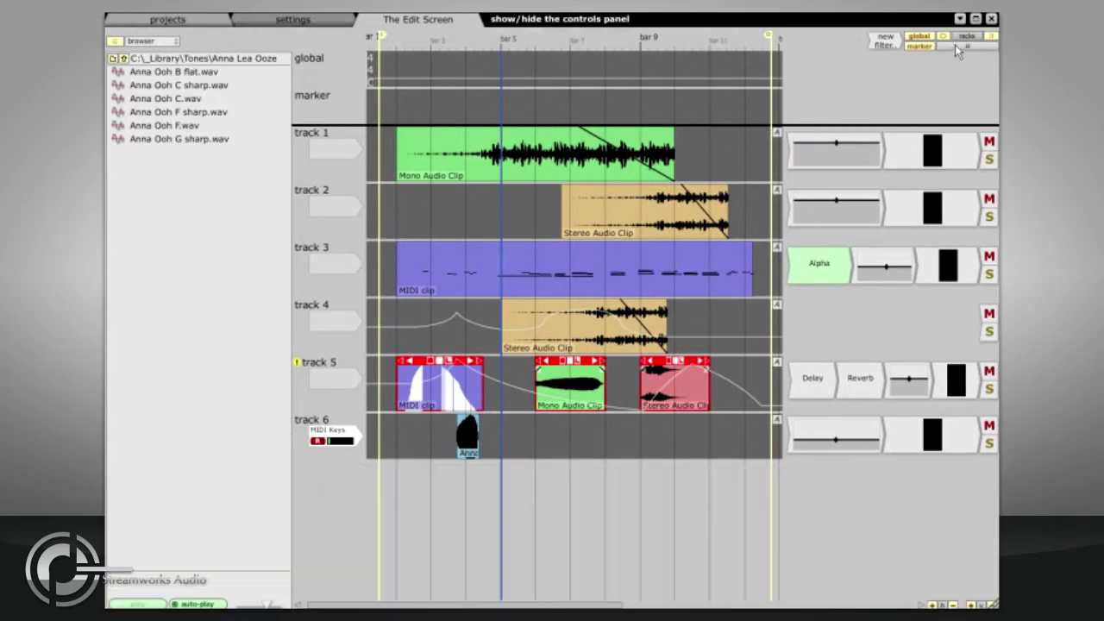
pyautogui.click(955, 45)
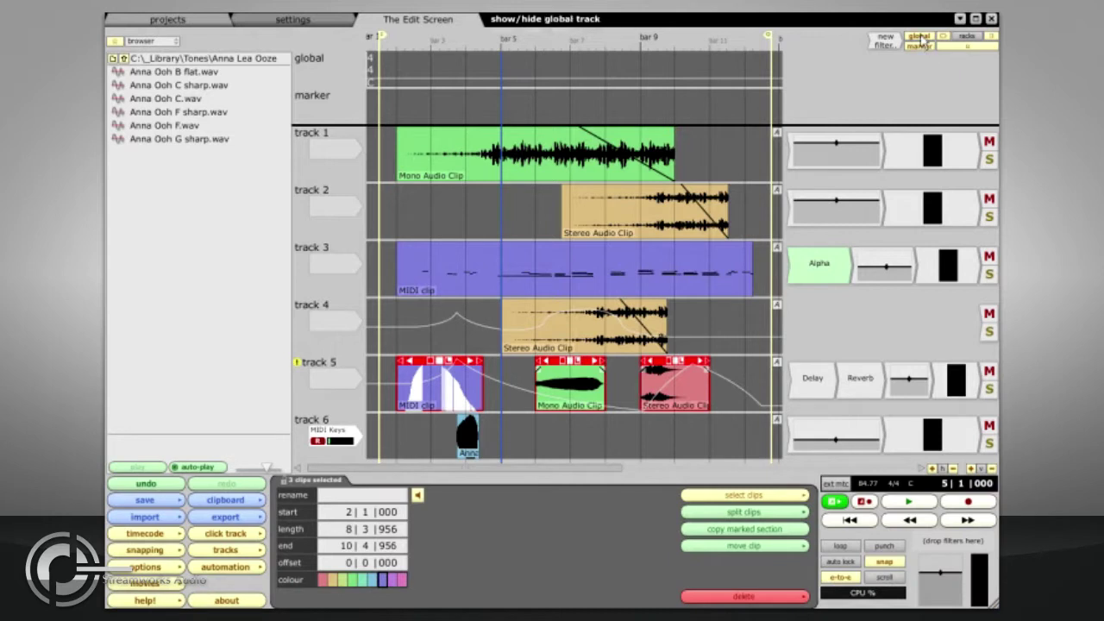
# Step: Toggle the global and marker tracks off and back on so both show above track 1
pyautogui.click(920, 38)
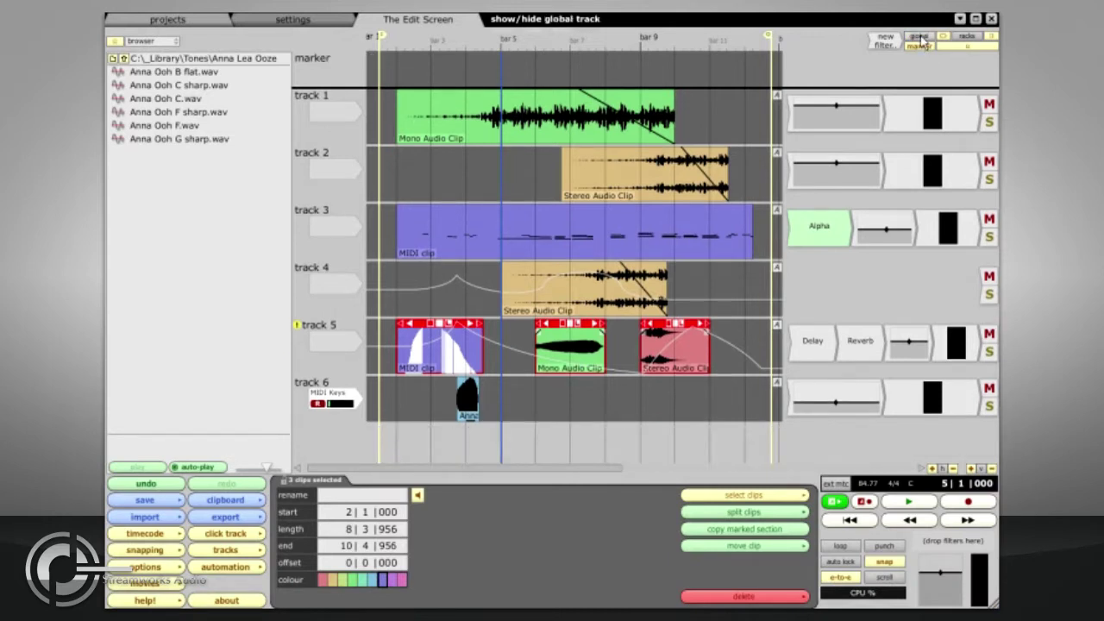
pyautogui.click(919, 38)
pyautogui.click(920, 46)
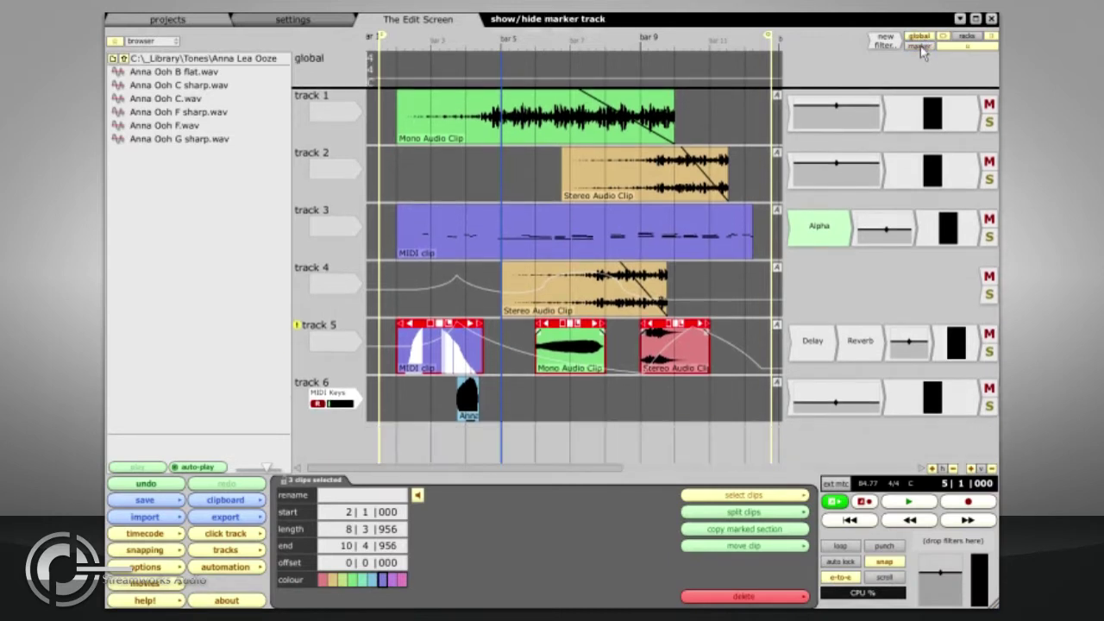
pyautogui.click(920, 47)
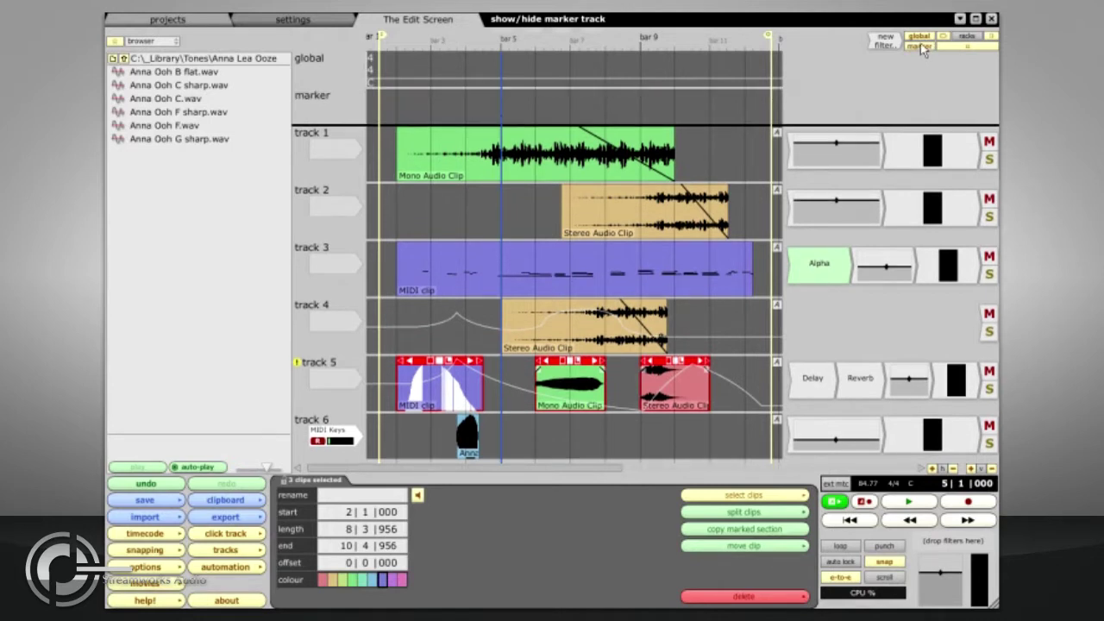
# Step: Select the global track and make the global and marker tracks much taller
pyautogui.click(320, 77)
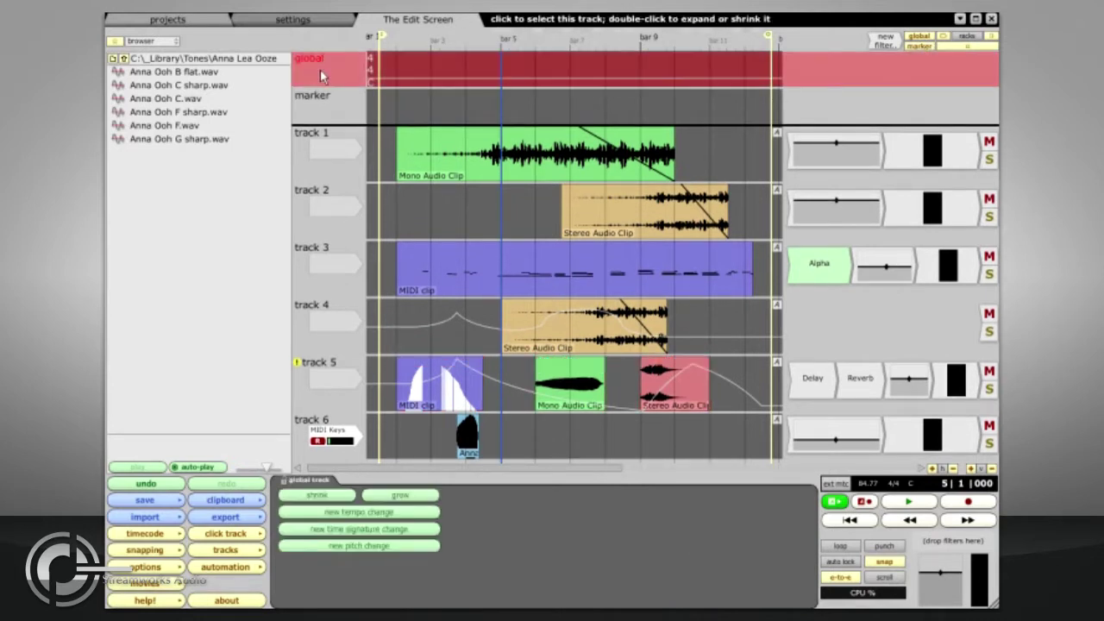
pyautogui.moveTo(398, 87); pyautogui.dragTo(389, 214)
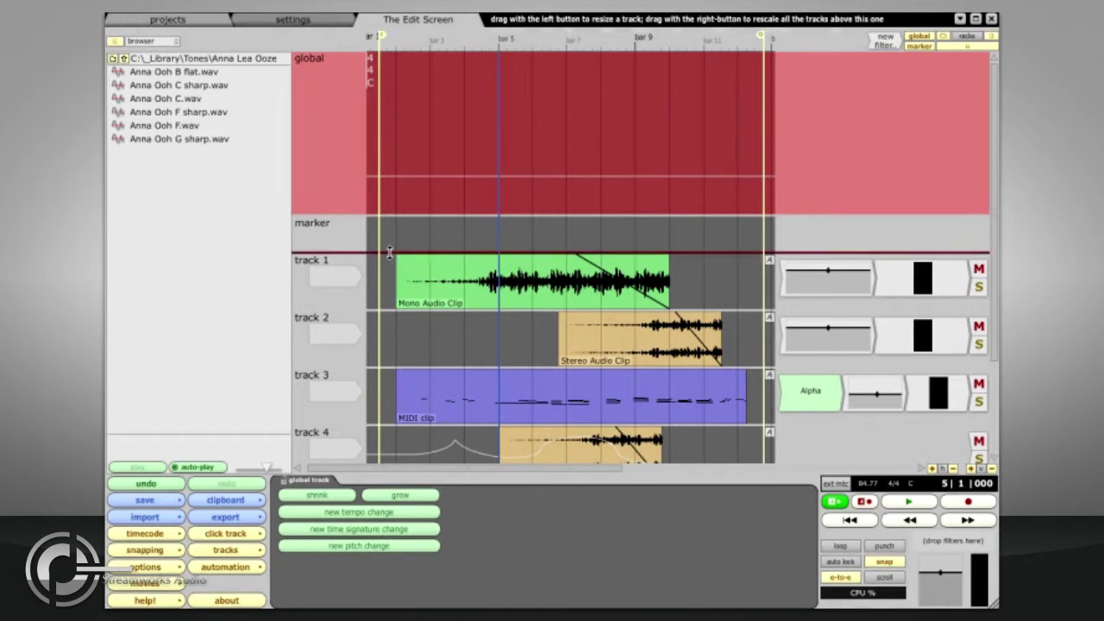
pyautogui.moveTo(390, 252); pyautogui.dragTo(391, 360)
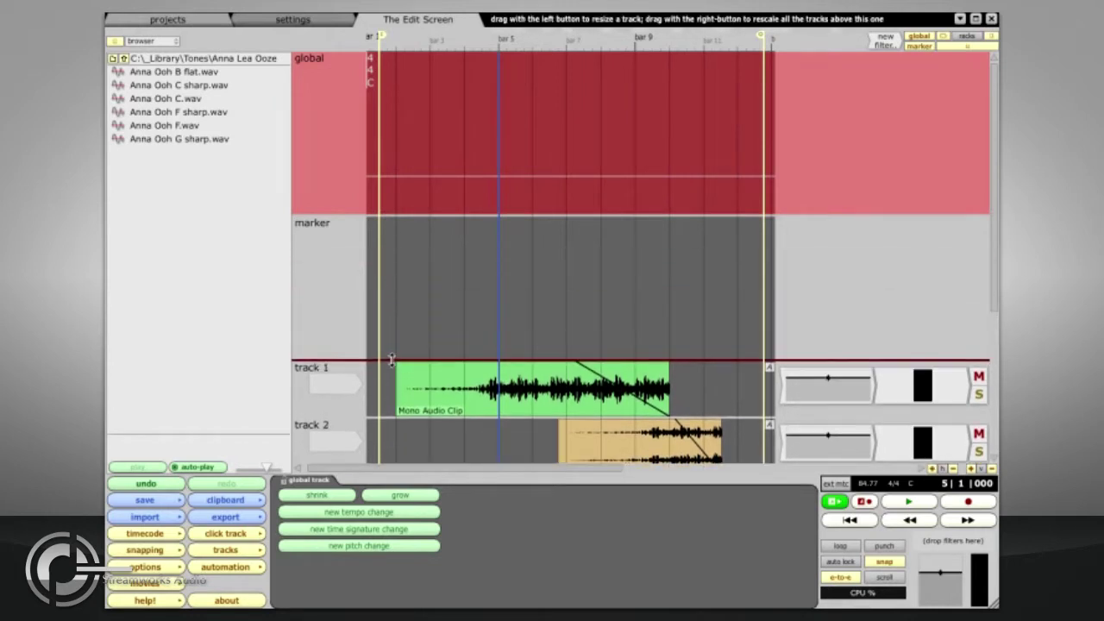
# Step: Add marker 1 at bar 5 and extend it to end at 8|4|000
pyautogui.doubleClick(469, 319)
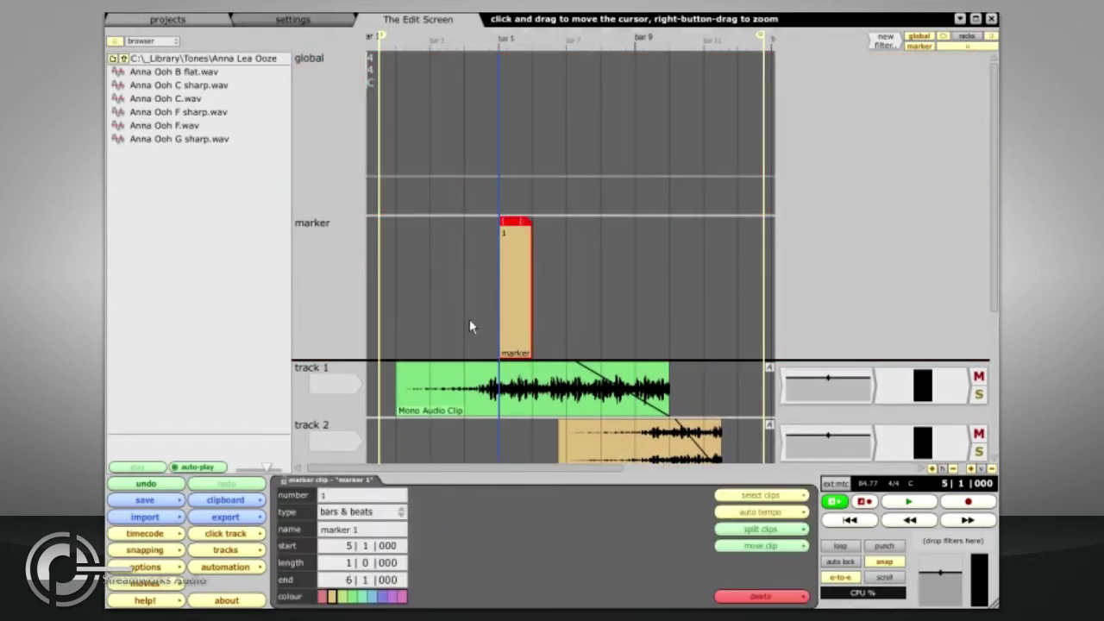
pyautogui.moveTo(523, 226); pyautogui.dragTo(623, 226)
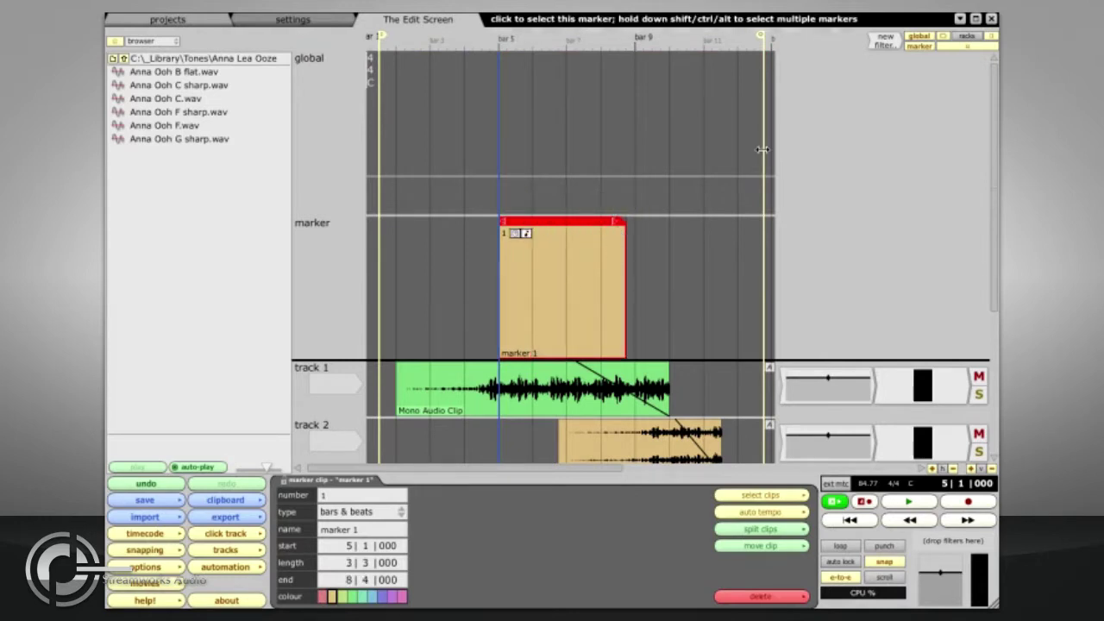
# Step: Hide the marker and global tracks, then select the Stereo, Mono and MIDI clips and track 3's volume curve
pyautogui.click(919, 46)
pyautogui.click(919, 37)
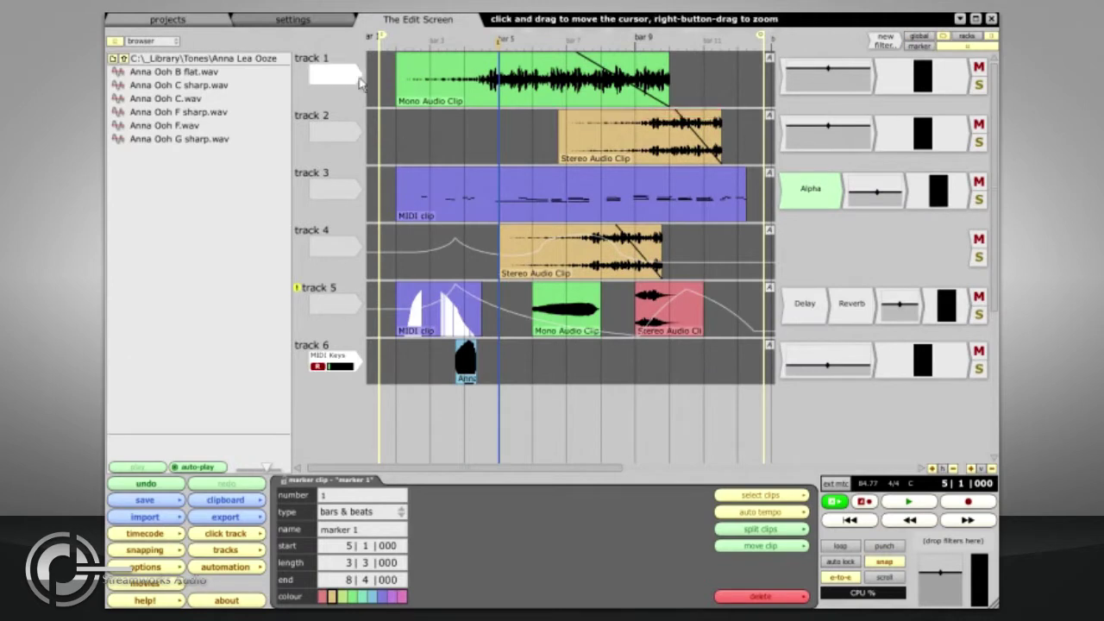
pyautogui.click(565, 145)
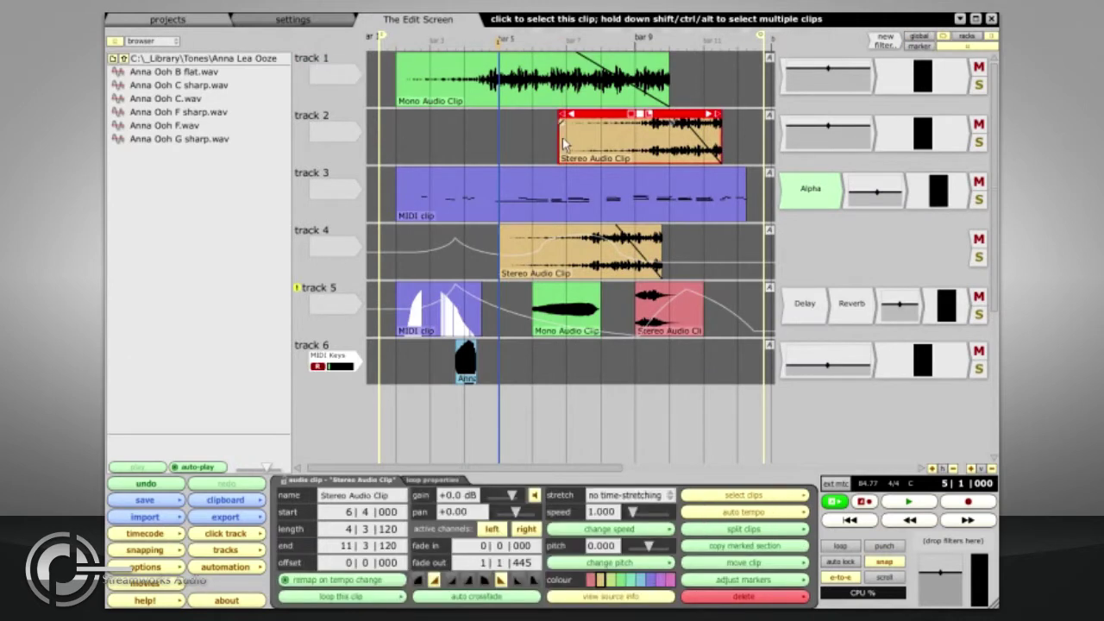
pyautogui.click(519, 82)
pyautogui.click(518, 178)
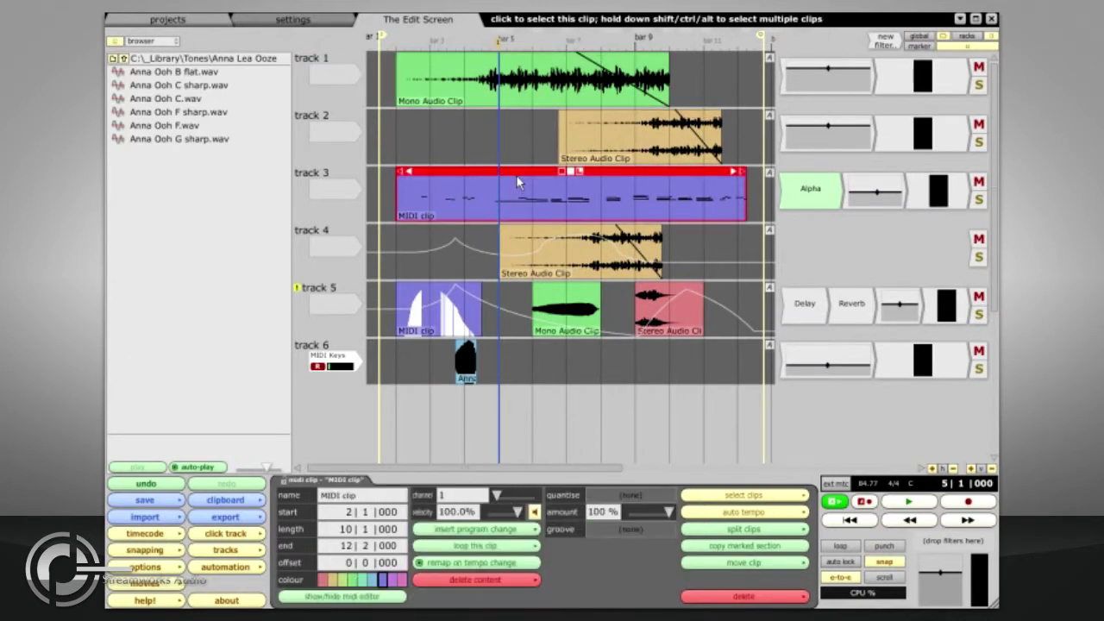
pyautogui.click(482, 252)
# Step: Make track 5 taller, then expand and shrink tracks 4 and 1 to fill the track area
pyautogui.click(349, 326)
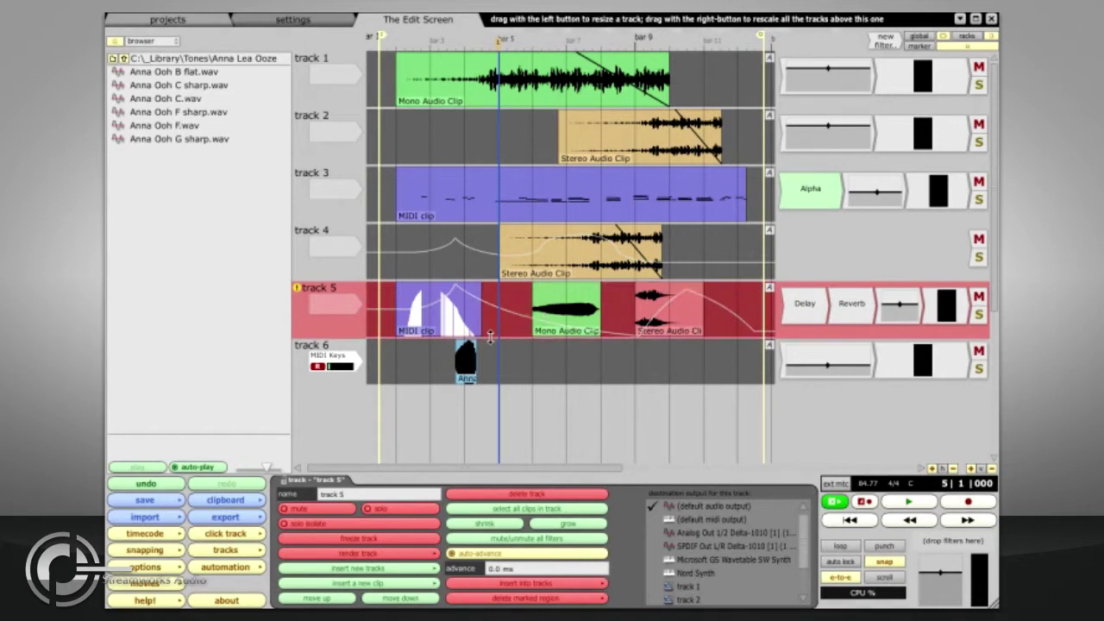
pyautogui.moveTo(488, 338)
pyautogui.mouseDown()
pyautogui.moveTo(490, 441)
pyautogui.moveTo(485, 343)
pyautogui.mouseUp()
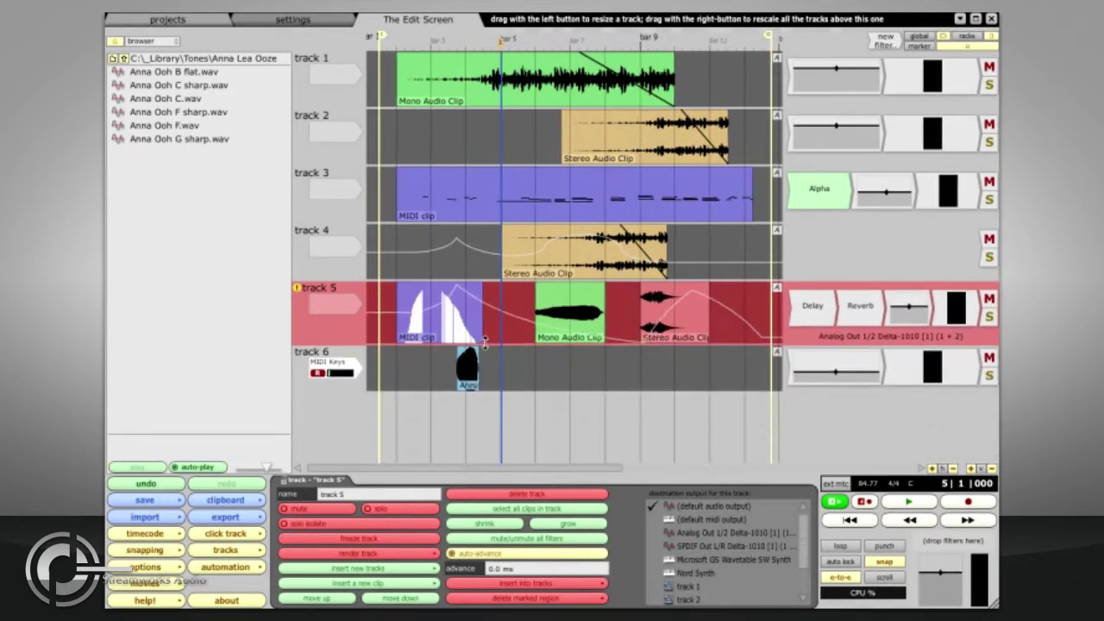
pyautogui.doubleClick(311, 242)
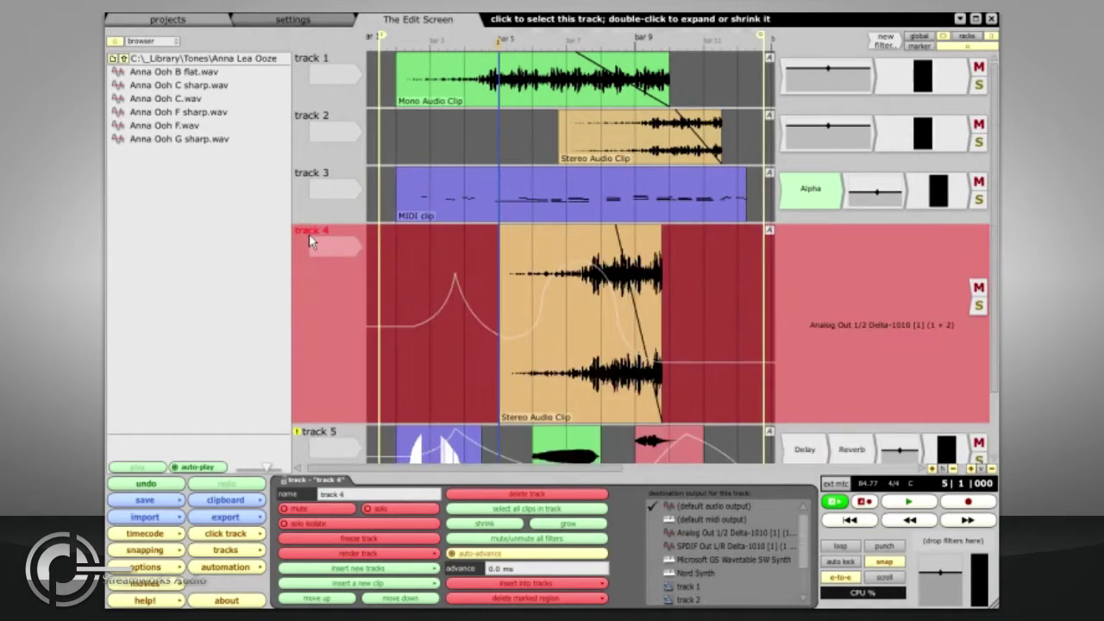
pyautogui.doubleClick(310, 242)
pyautogui.doubleClick(315, 82)
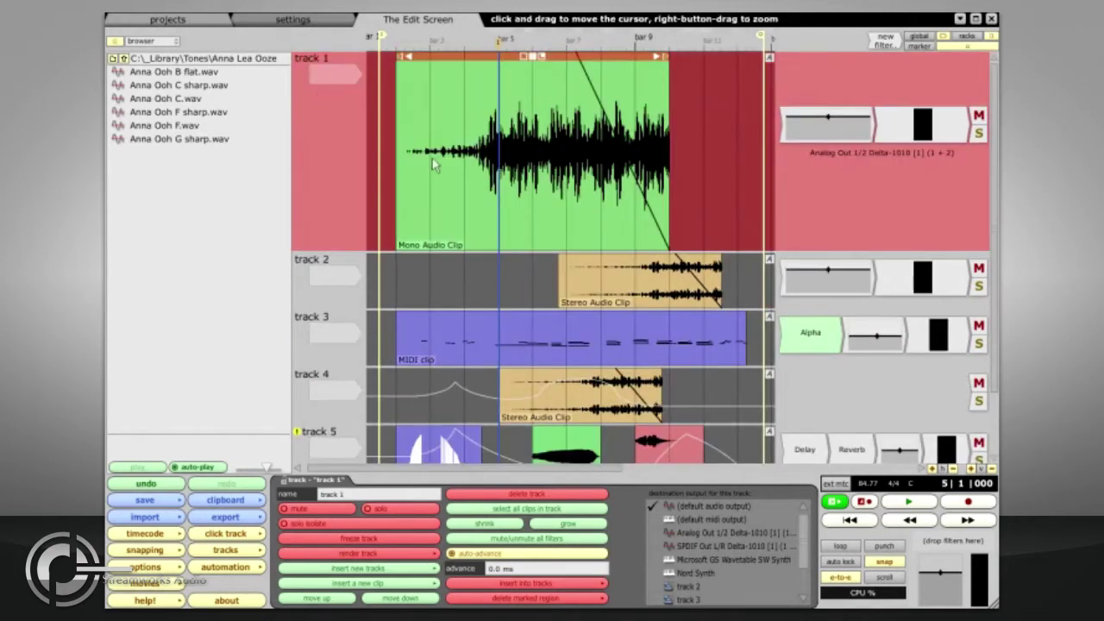
pyautogui.doubleClick(493, 200)
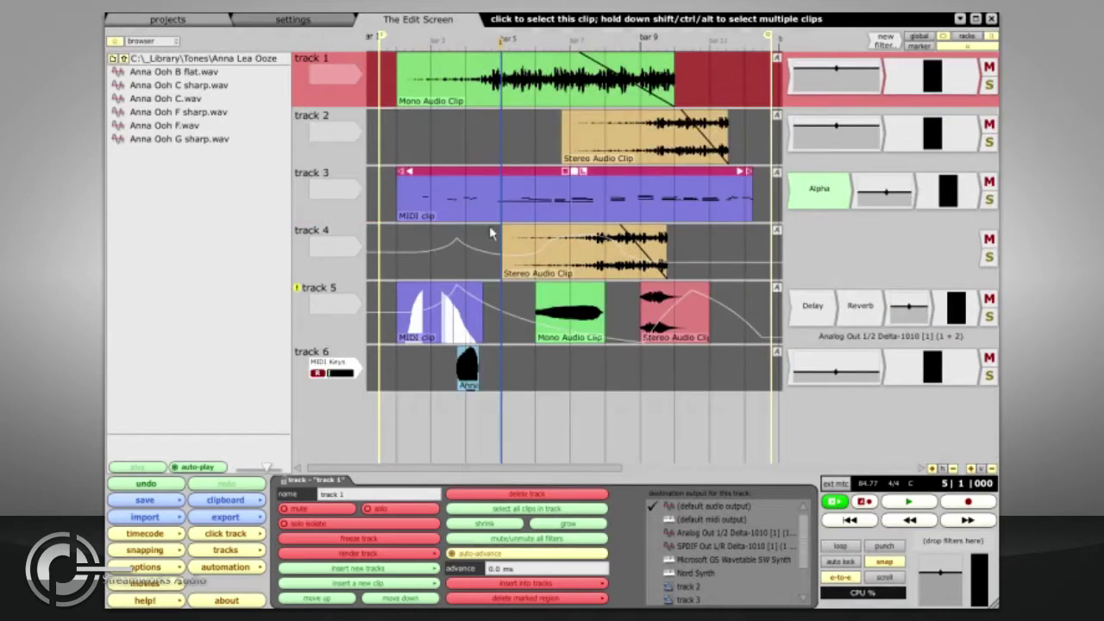
# Step: Open and close track 3's MIDI clip in the note editor, select track 4's Stereo clip, and show the options list
pyautogui.doubleClick(540, 203)
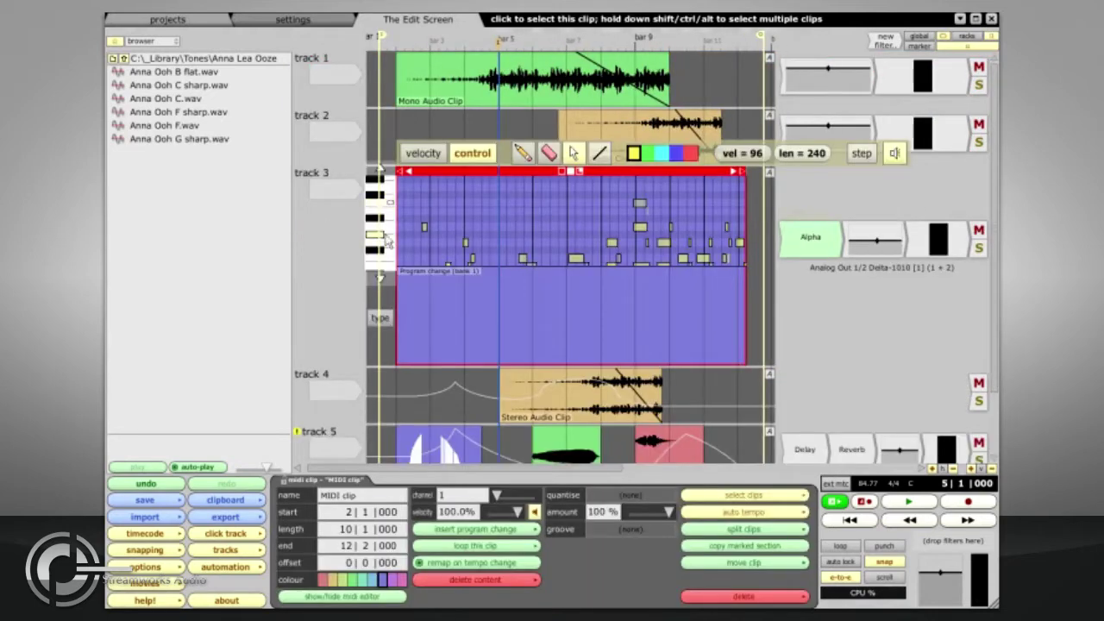
pyautogui.doubleClick(507, 246)
pyautogui.click(540, 236)
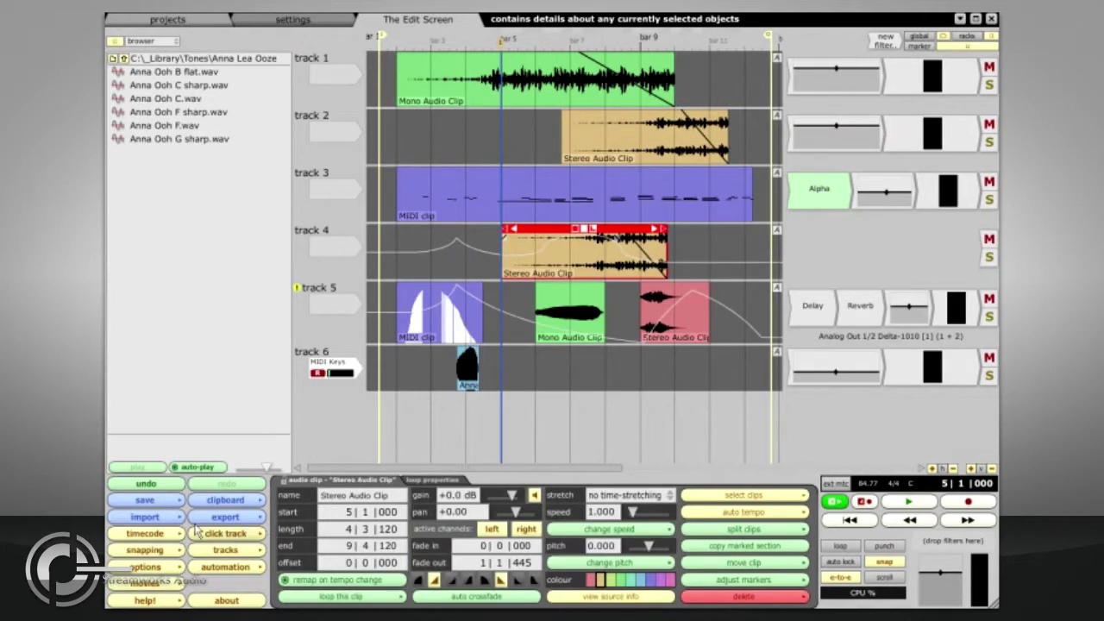
pyautogui.click(142, 567)
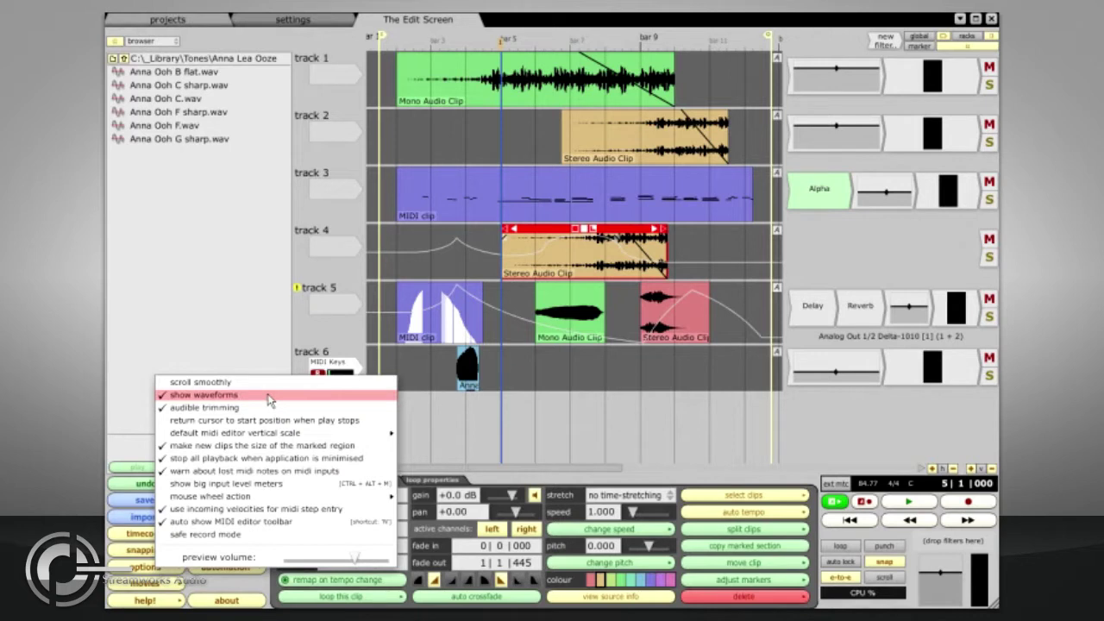
pyautogui.click(518, 376)
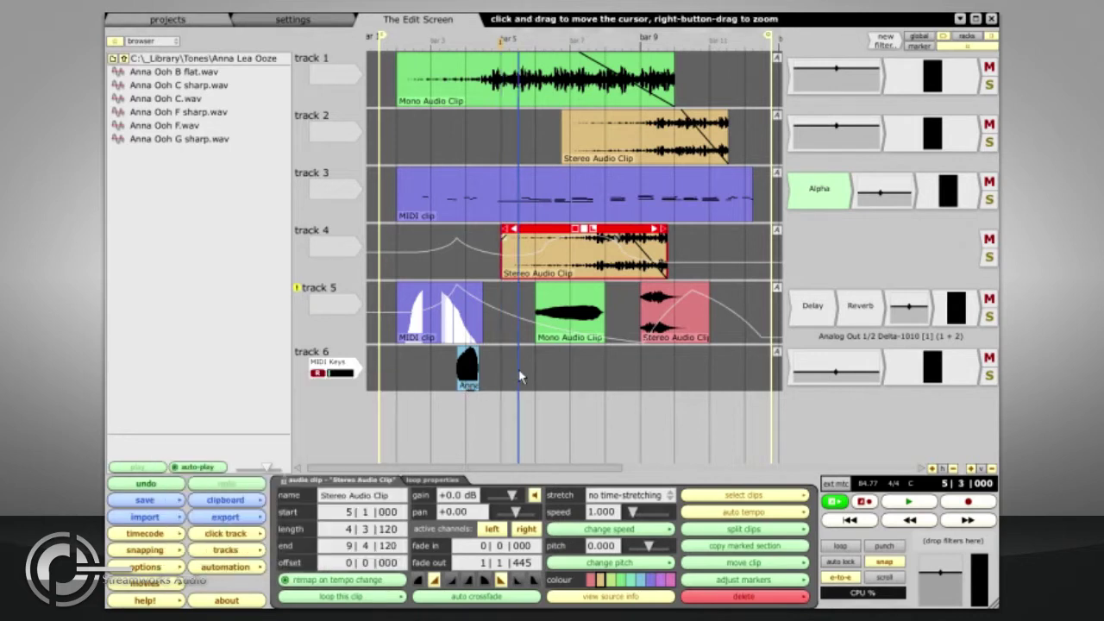
# Step: Select tracks 6, 5, 4 and 3 and group them into a new folder track, folder 1
pyautogui.click(345, 356)
pyautogui.keyDown('shift'); pyautogui.click(338, 330); pyautogui.keyUp('shift')
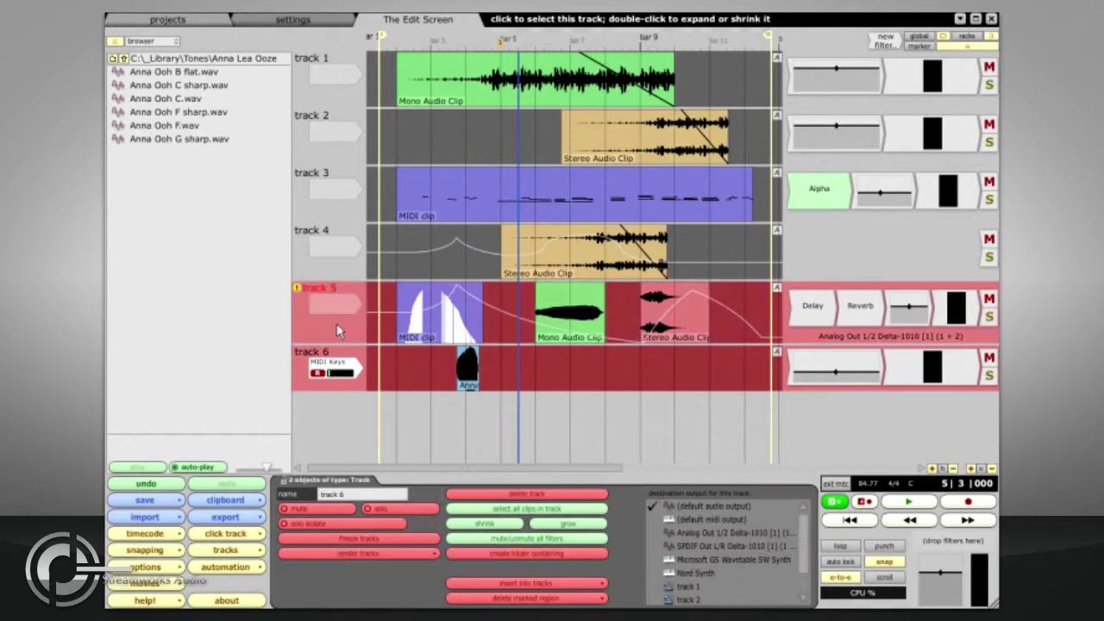
pyautogui.keyDown('shift'); pyautogui.click(324, 231); pyautogui.keyUp('shift')
pyautogui.keyDown('shift'); pyautogui.click(320, 216); pyautogui.keyUp('shift')
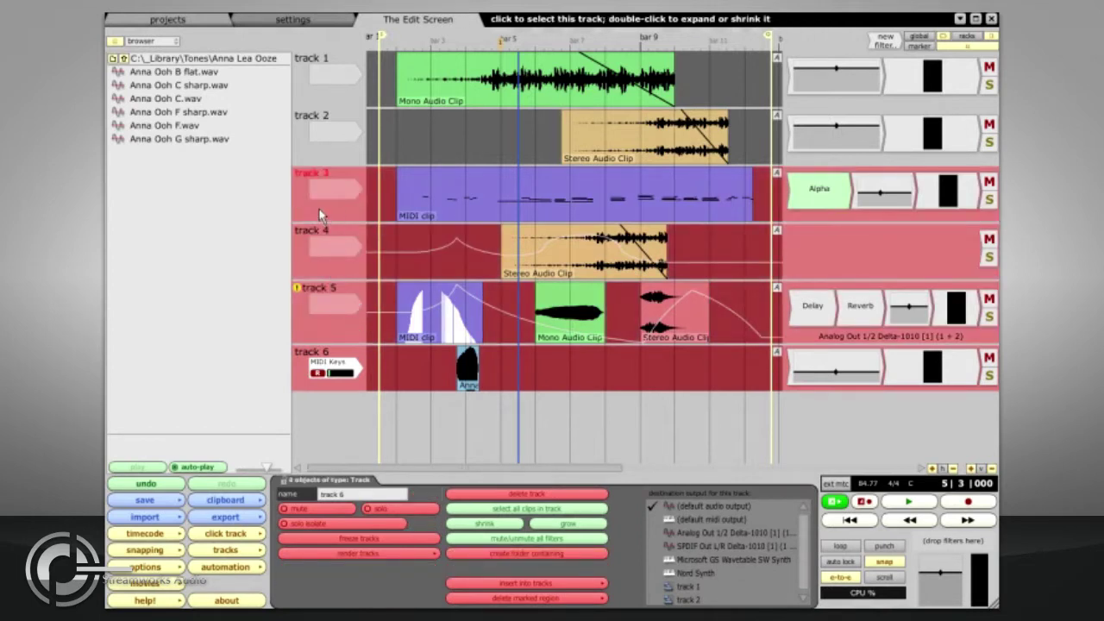
pyautogui.click(560, 556)
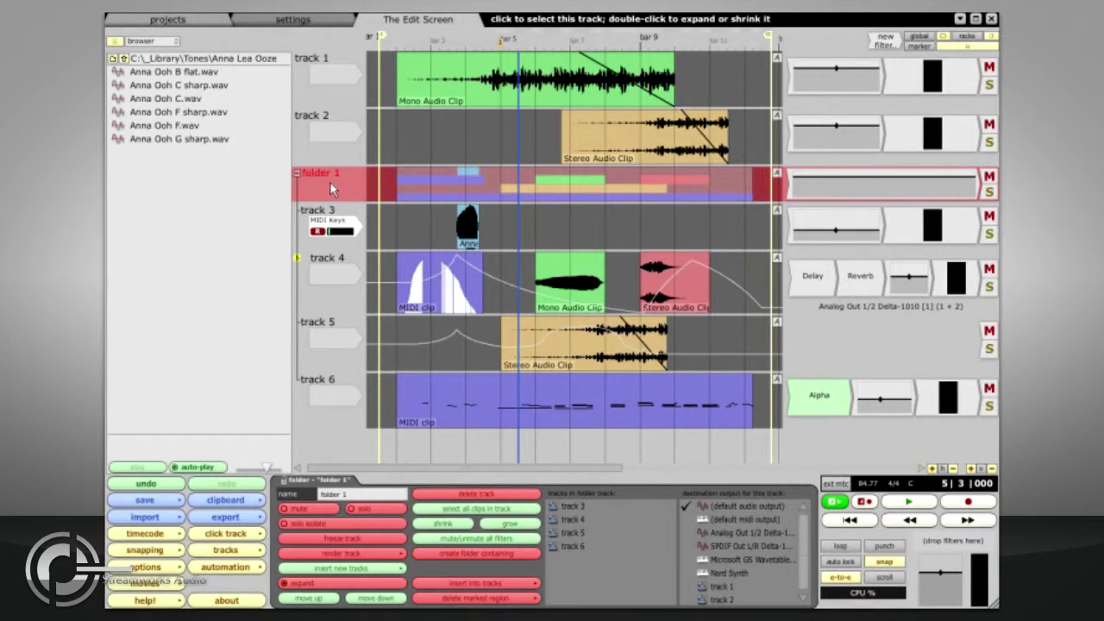
# Step: Rename the MIDI clip on track 4 to 'MIDI'
pyautogui.moveTo(415, 251)
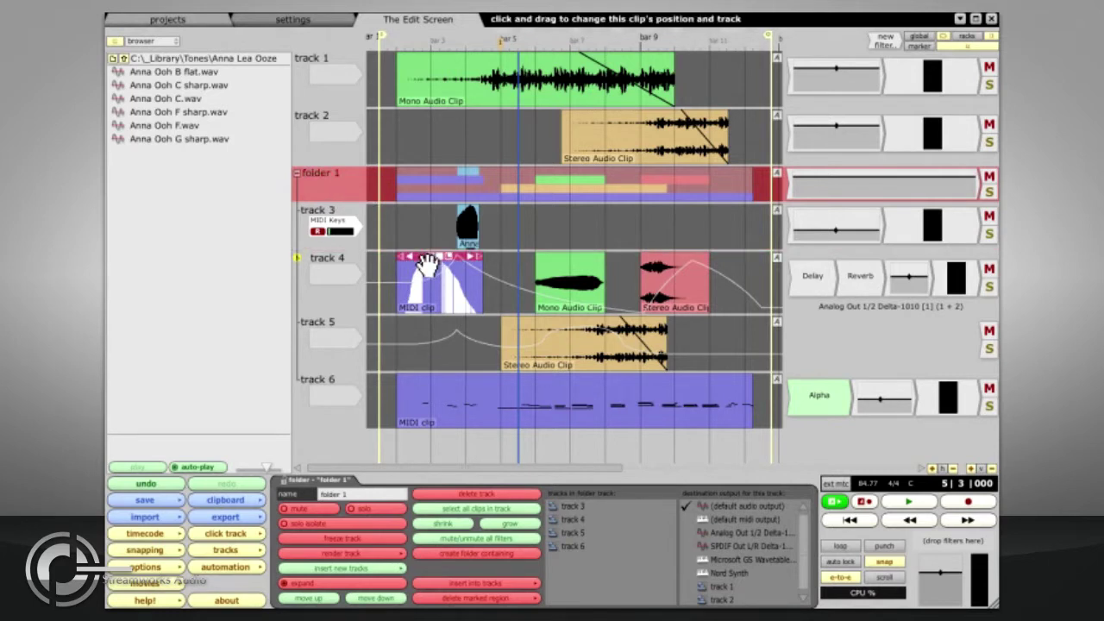
pyautogui.click(427, 265)
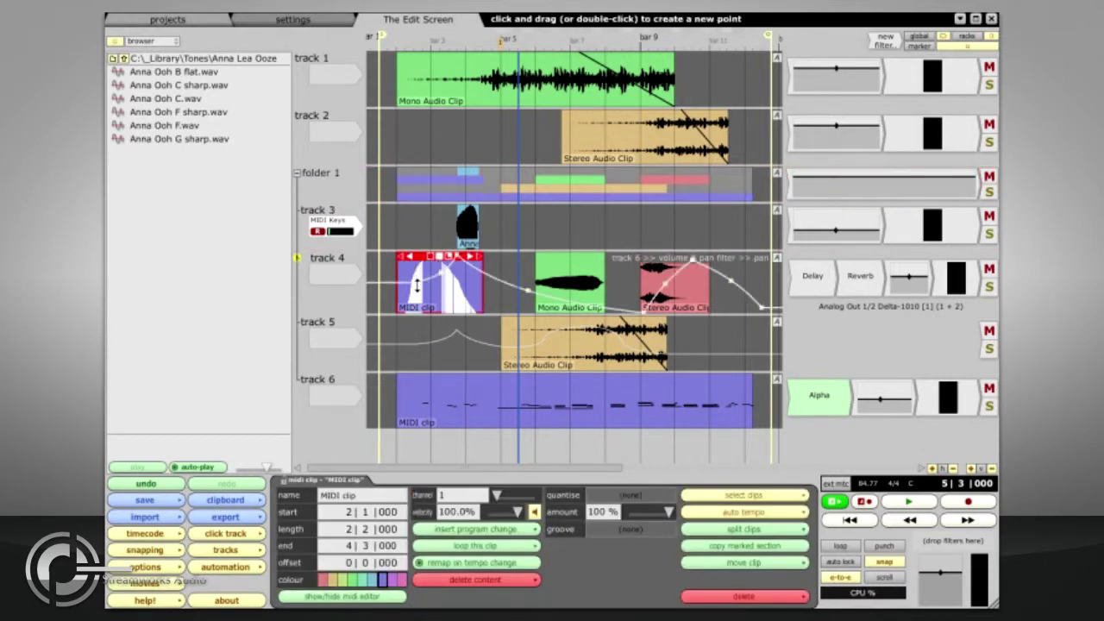
pyautogui.press('Tab')
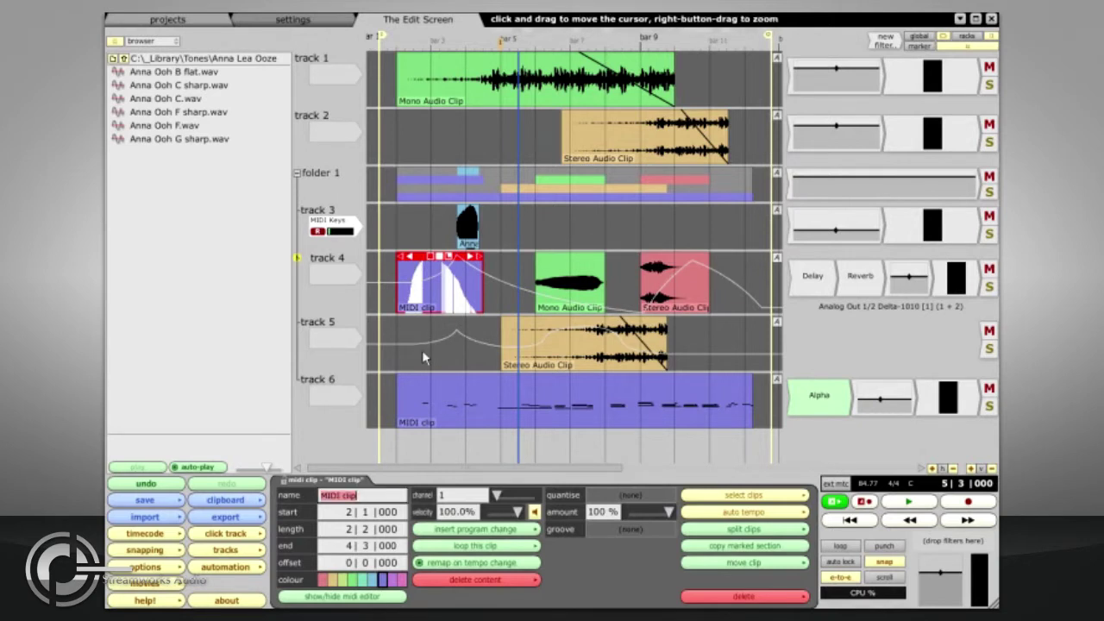
pyautogui.write('MIDI')
pyautogui.press('Return')
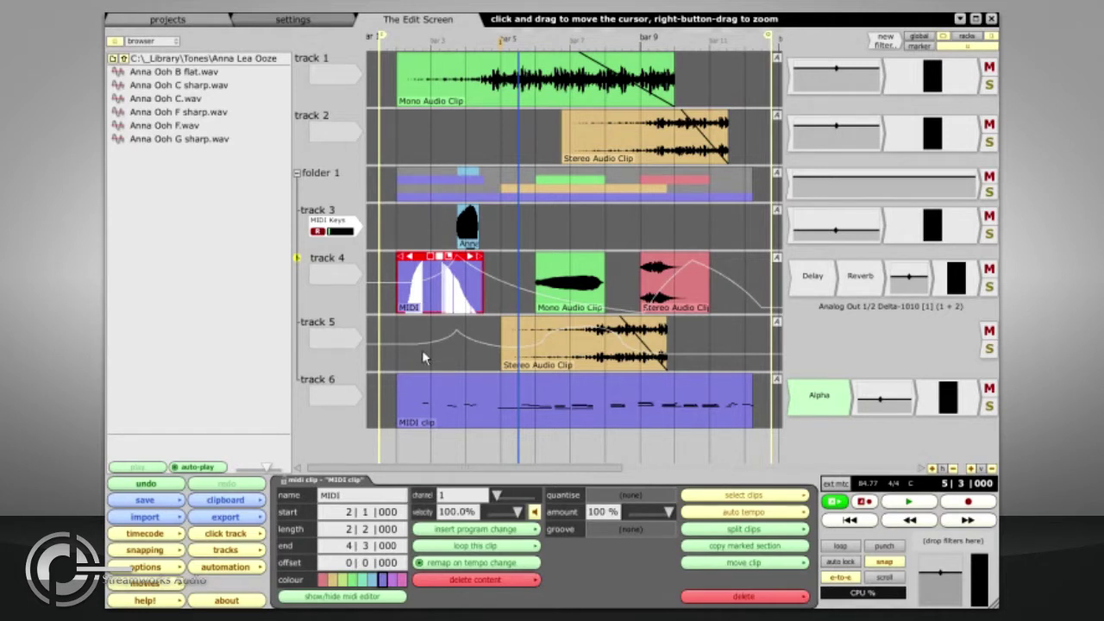
# Step: Zoom the timeline and move the play position to around bar 7, then to bar 5
pyautogui.scroll(-5, 747, 331)
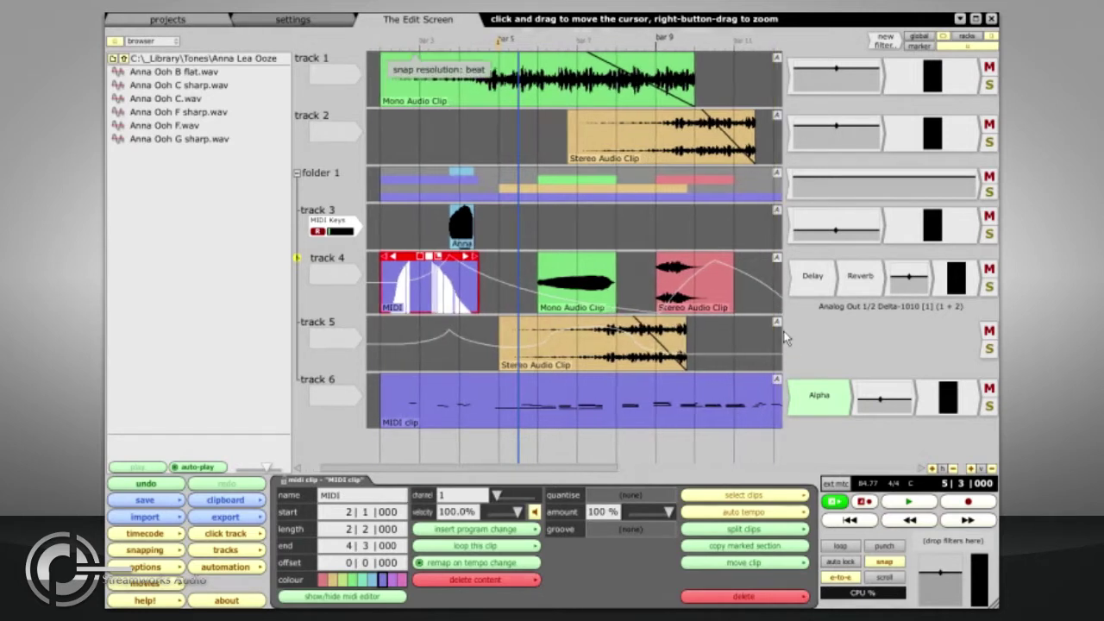
pyautogui.scroll(-4, 729, 339)
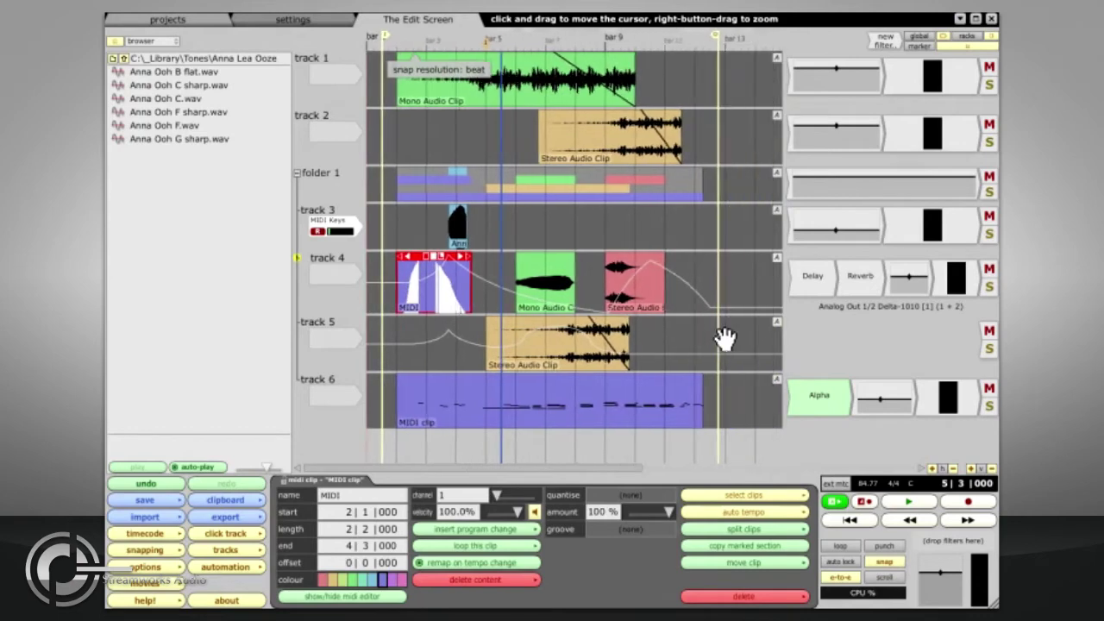
pyautogui.scroll(2, 624, 330)
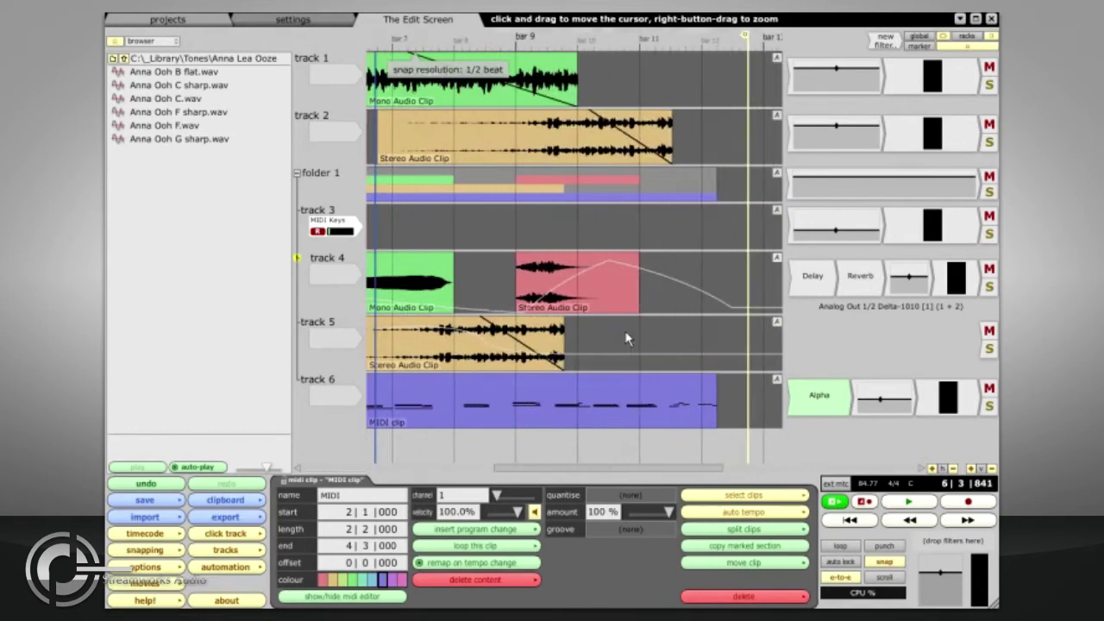
pyautogui.click(625, 330)
pyautogui.scroll(-3, 624, 331)
pyautogui.scroll(3, 422, 347)
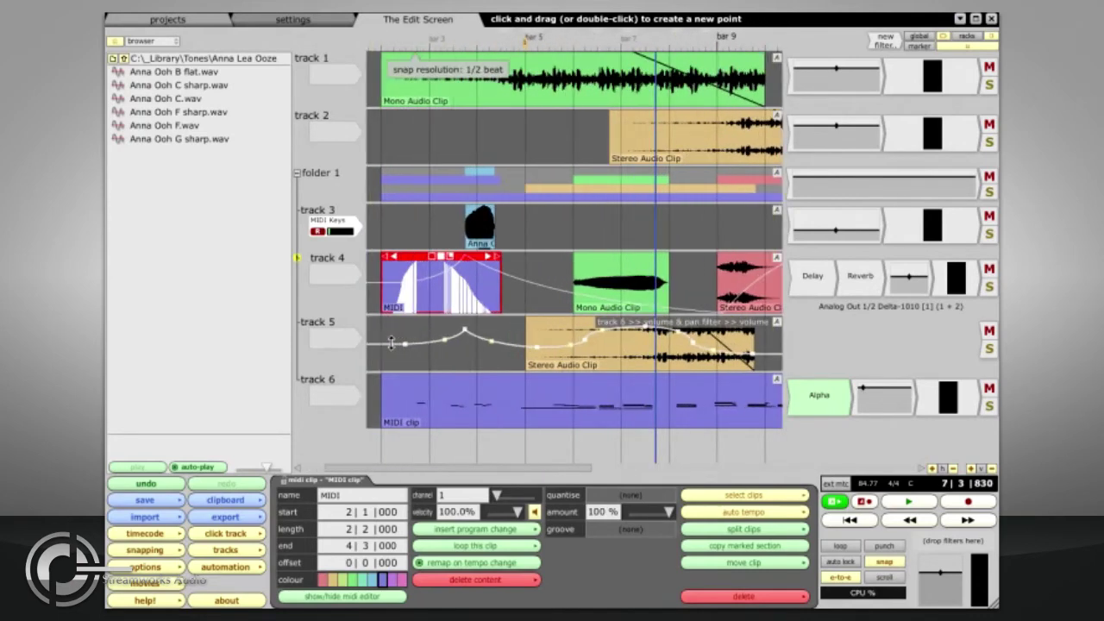
pyautogui.click(405, 347)
# Step: Place the play position just before bar 9 at 8|4|765, scroll back to bar 1, and show the general options list
pyautogui.scroll(-3, 397, 347)
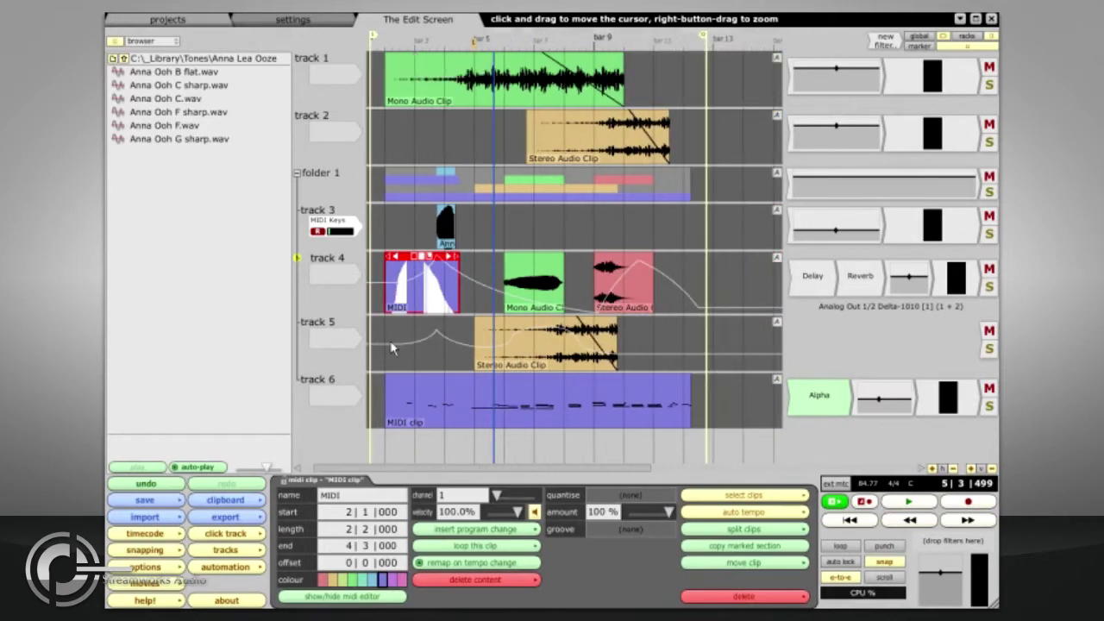
pyautogui.scroll(2, 402, 352)
pyautogui.scroll(2, 402, 352)
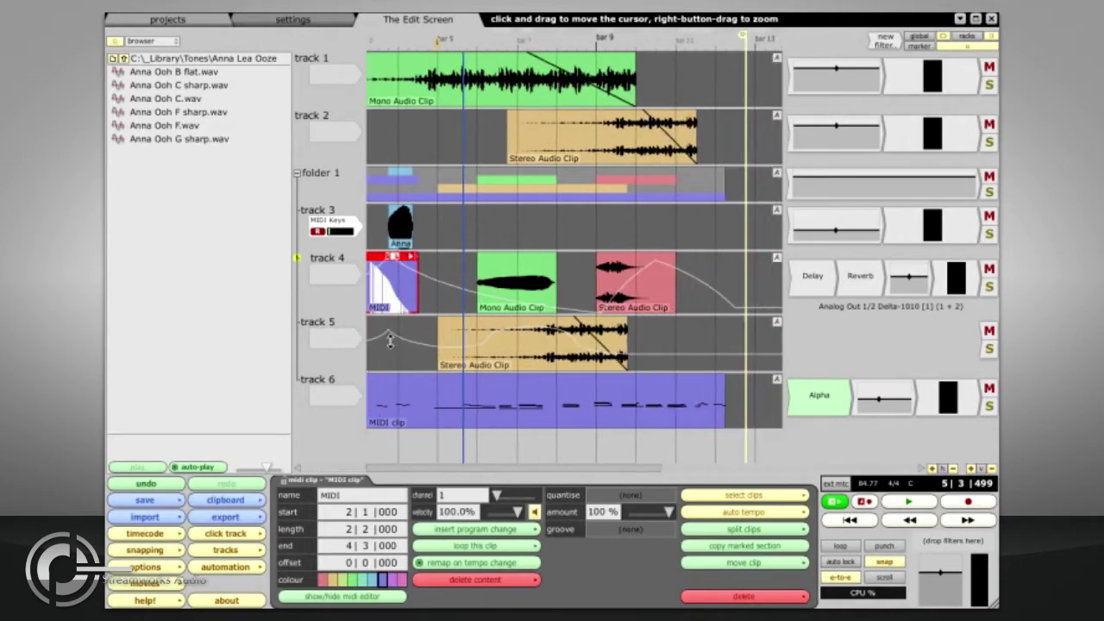
pyautogui.click(397, 347)
pyautogui.scroll(-2, 390, 341)
pyautogui.hscroll(-3, 390, 341)
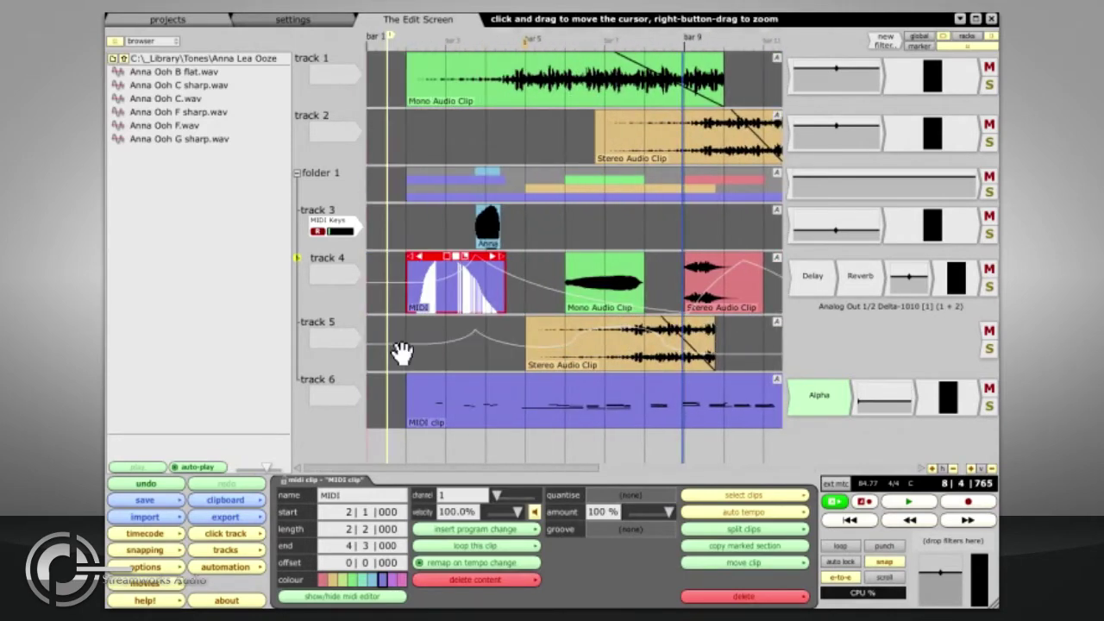
pyautogui.click(164, 568)
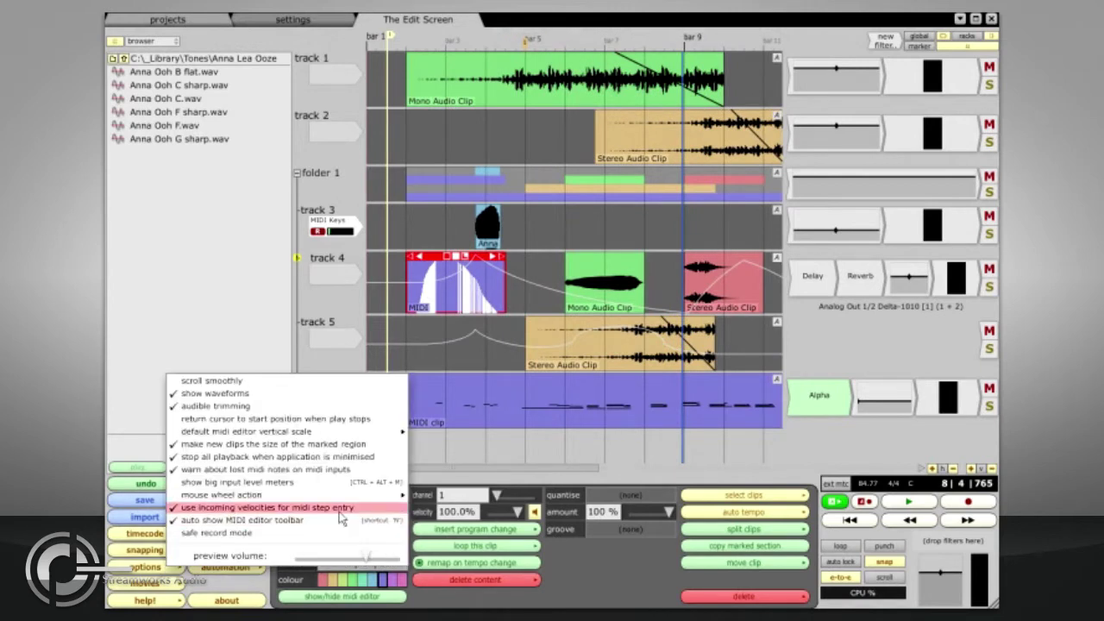
# Step: Close the options list, select the track 6 MIDI clip, and open then close its inline note editor
pyautogui.moveTo(391, 497)
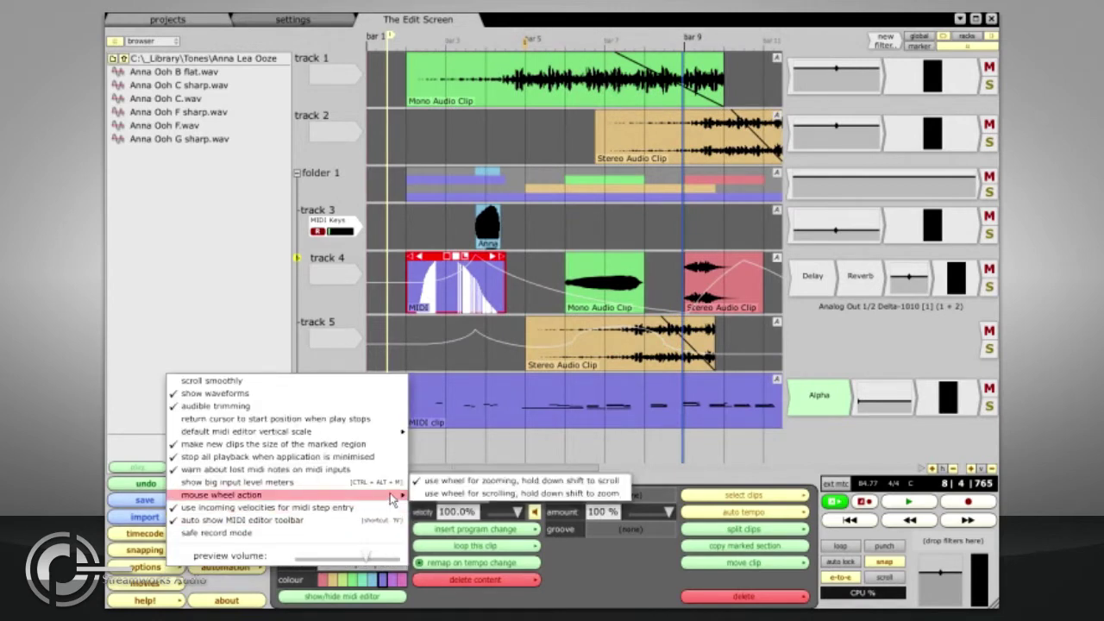
pyautogui.click(481, 399)
pyautogui.scroll(5, 483, 341)
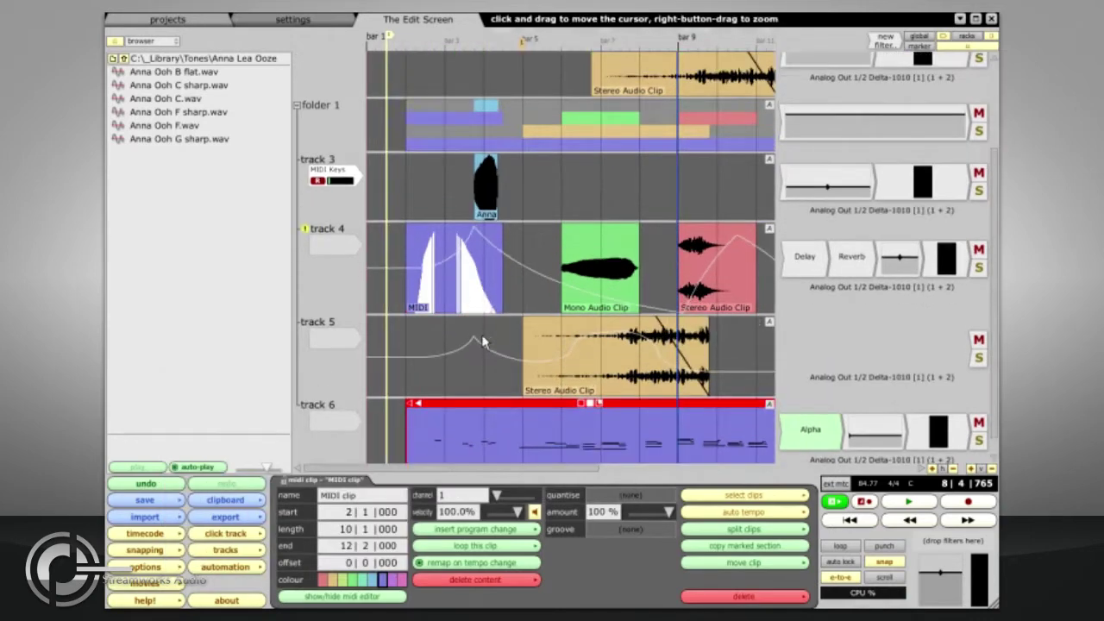
pyautogui.scroll(-6, 483, 342)
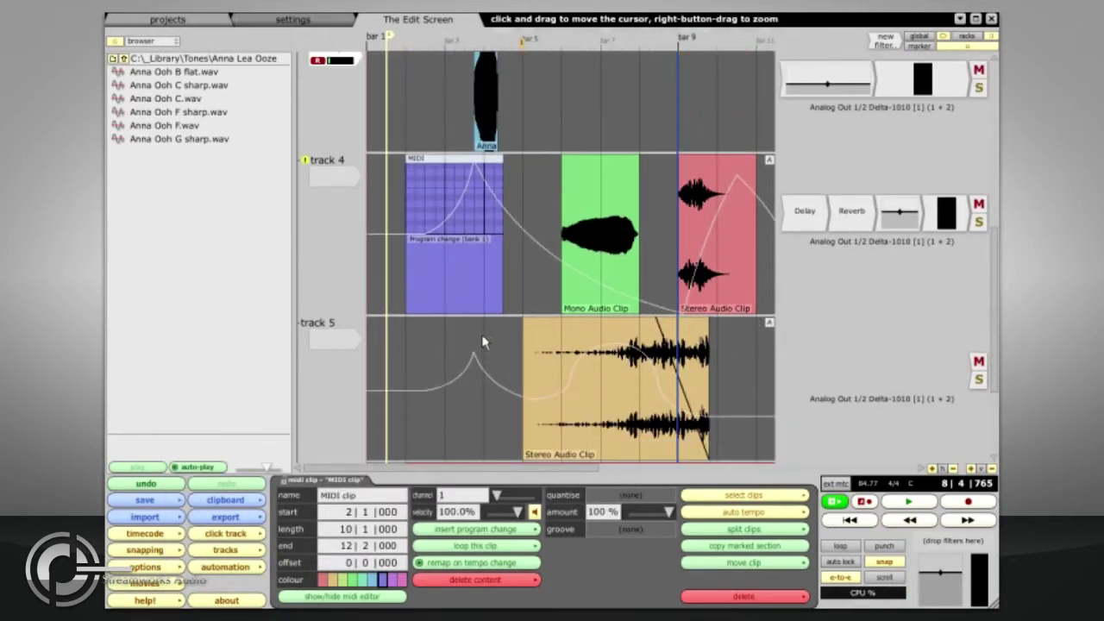
pyautogui.doubleClick(483, 343)
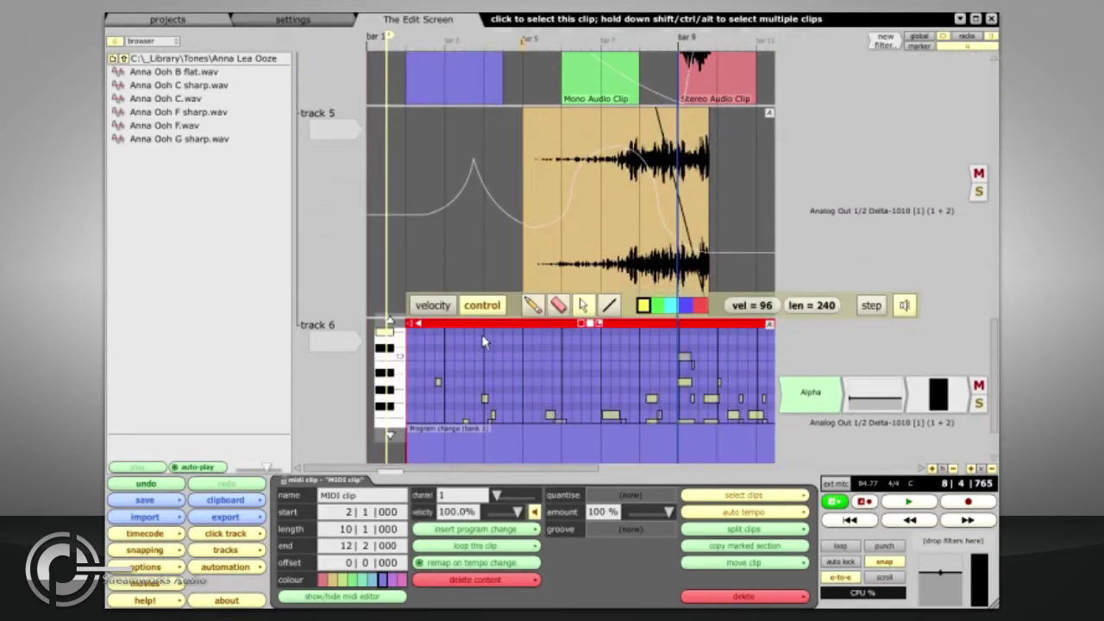
pyautogui.scroll(-3, 483, 340)
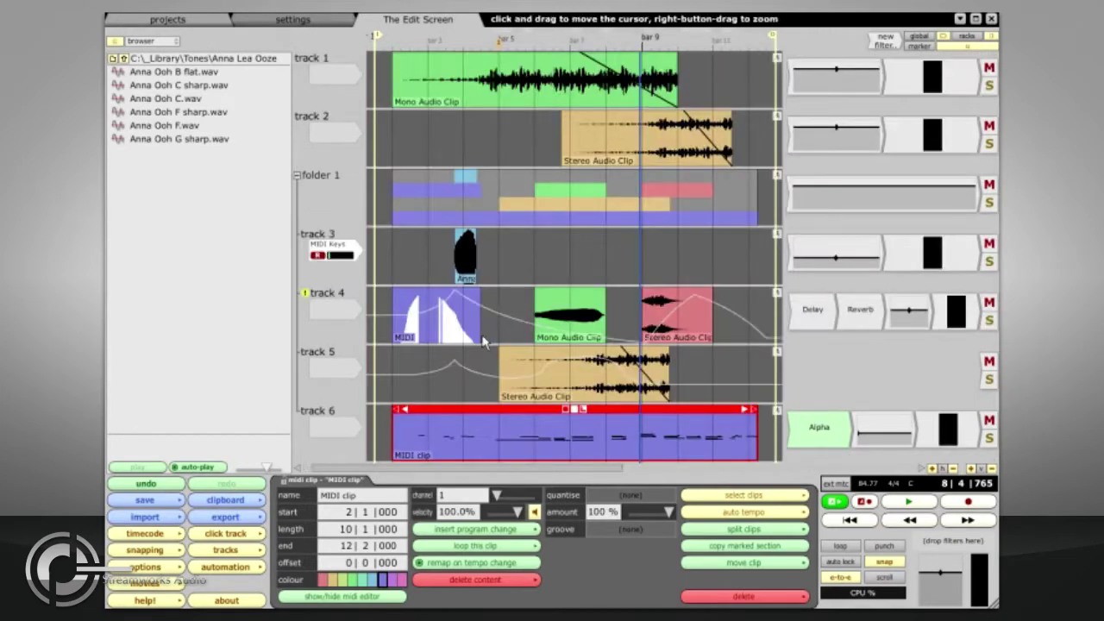
# Step: Cycle the time display through timecode and milliseconds, then set it back to bars and beats
pyautogui.click(456, 44)
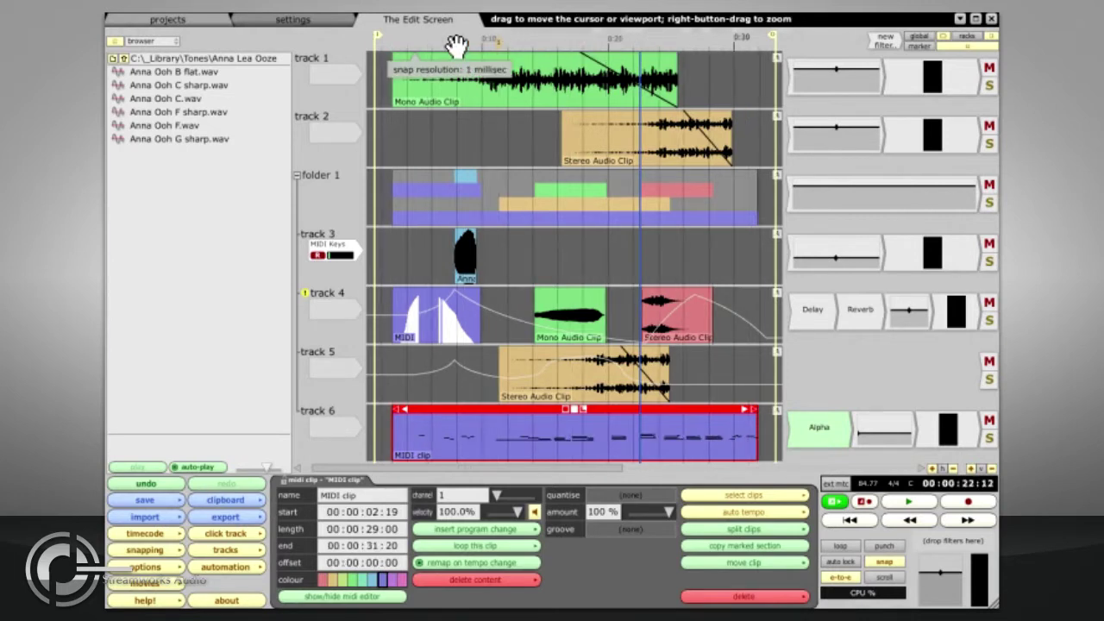
pyautogui.click(456, 45)
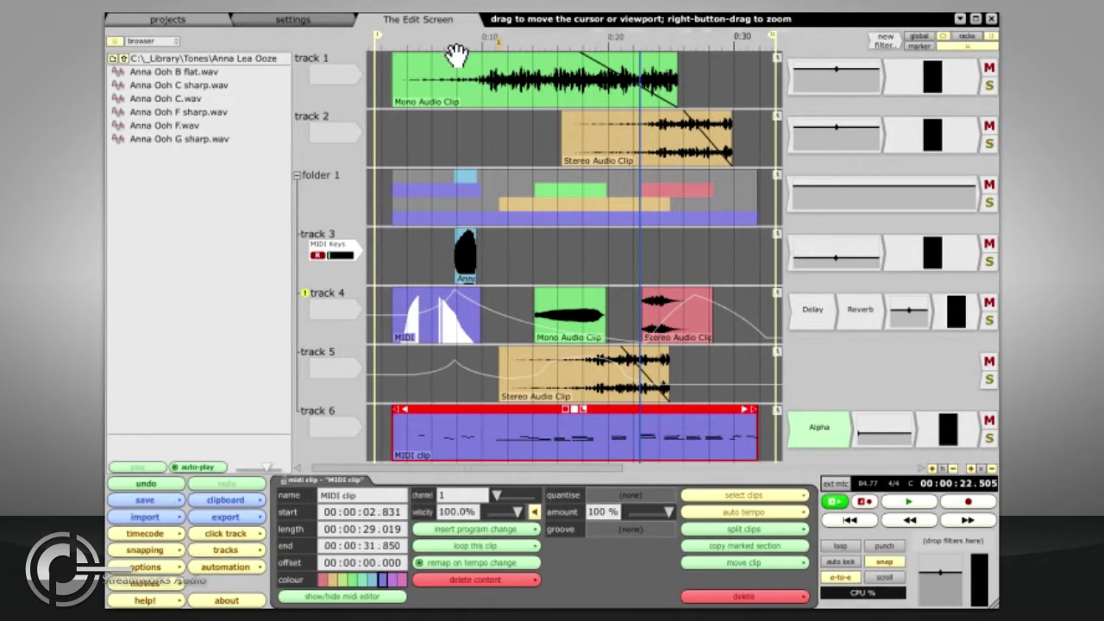
pyautogui.click(145, 533)
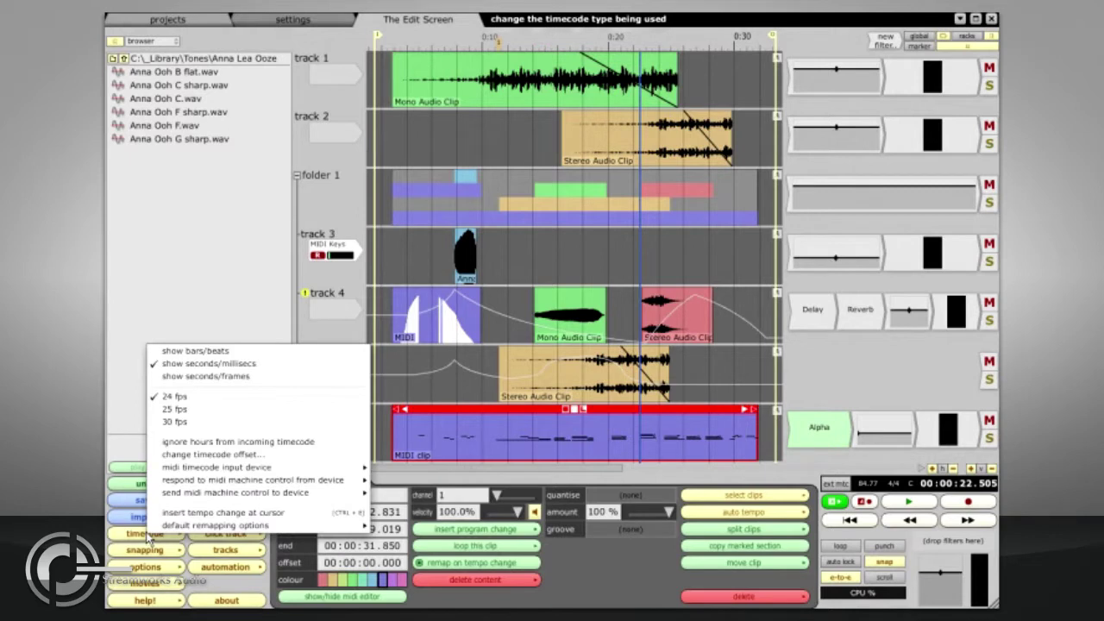
pyautogui.click(287, 351)
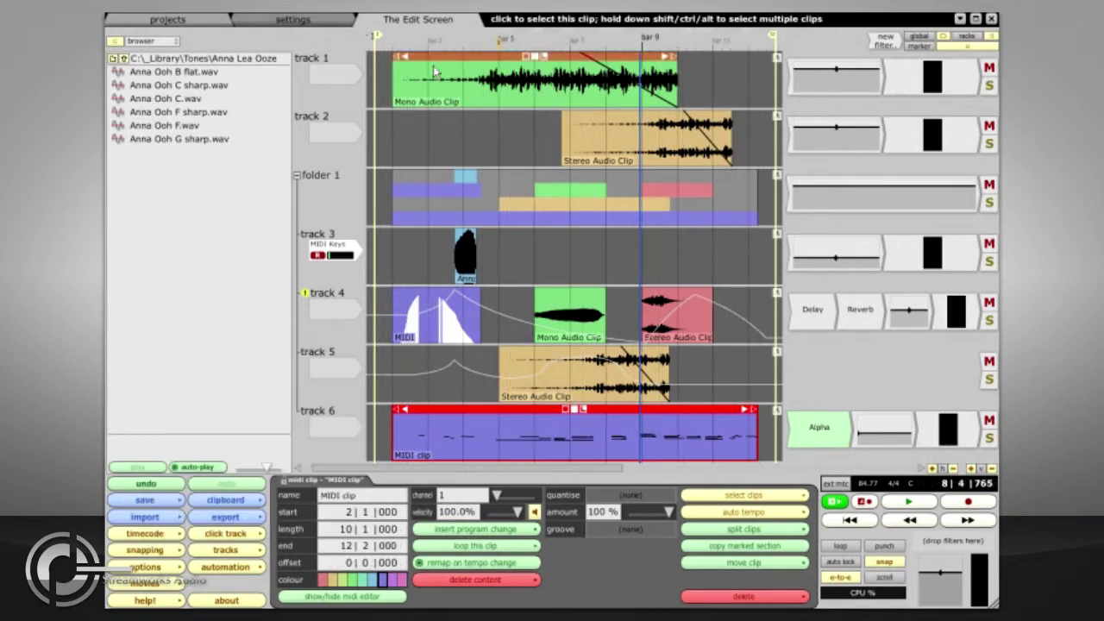
# Step: Zoom and pan the timeline, return the play position to about bar 5, and browse up to the Tones folder
pyautogui.moveTo(565, 47); pyautogui.dragTo(330, 76)
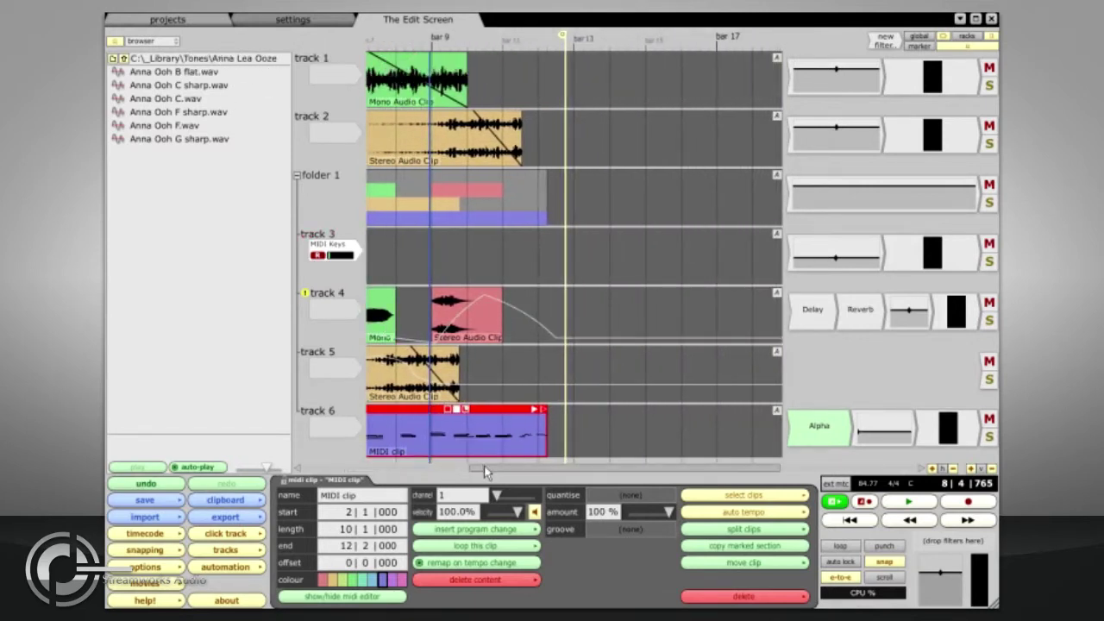
pyautogui.moveTo(489, 468); pyautogui.dragTo(346, 465)
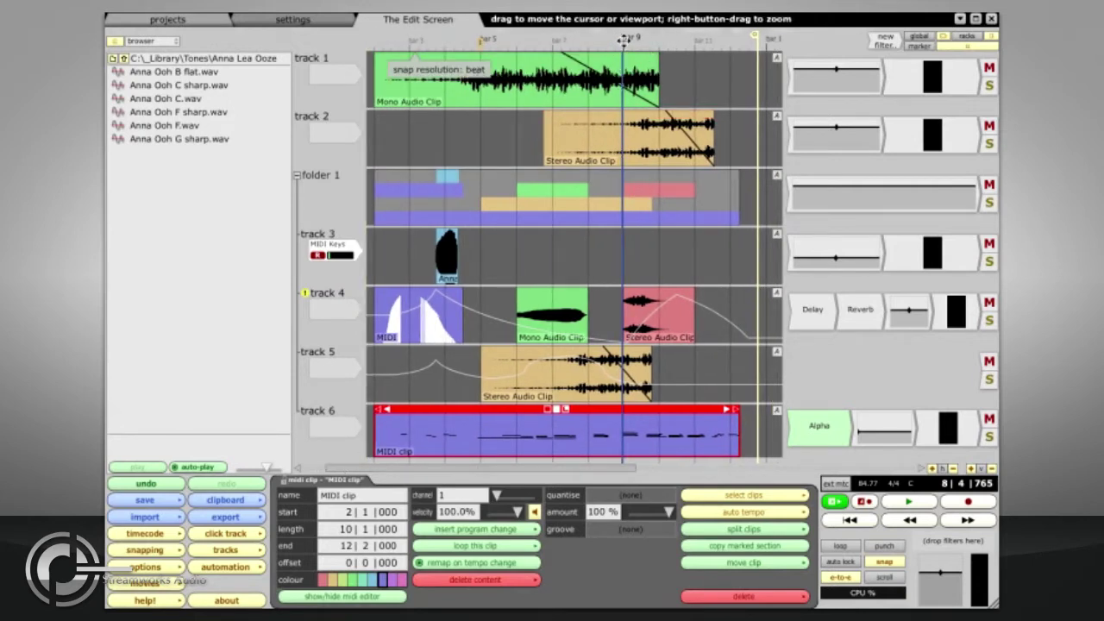
pyautogui.moveTo(624, 41); pyautogui.dragTo(660, 64)
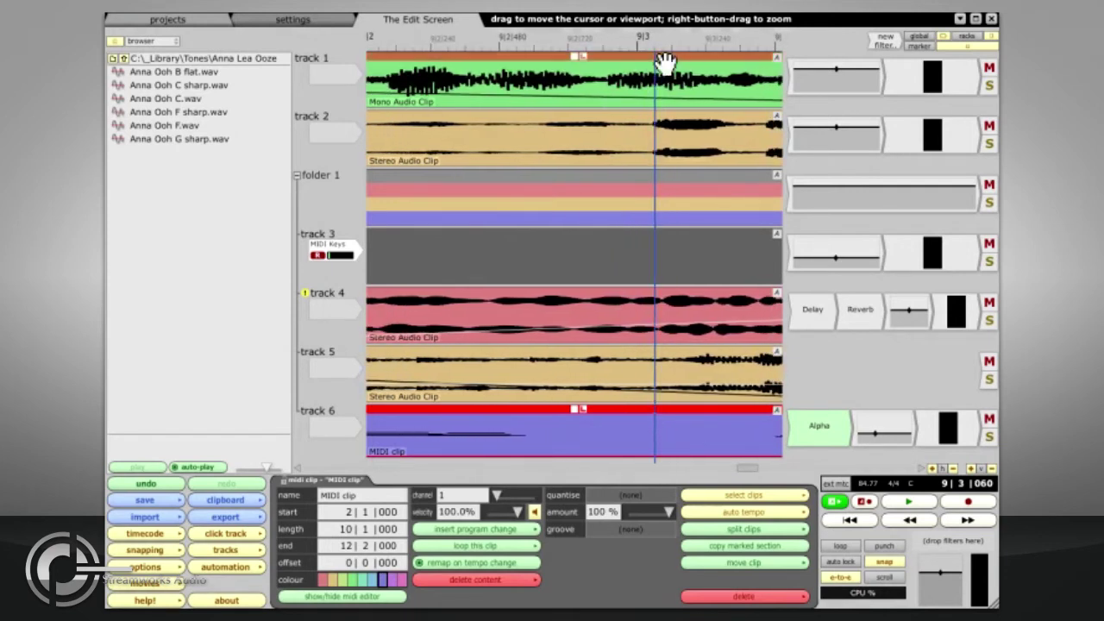
pyautogui.click(124, 59)
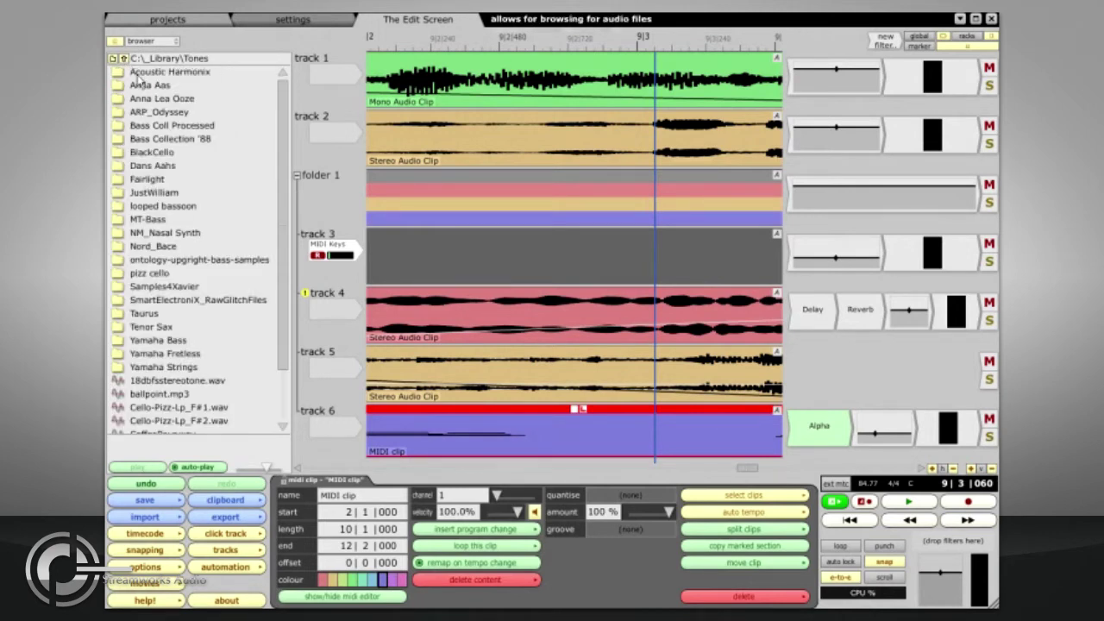
# Step: Place a copy of A2 AcouHarm.wav from the Acoustic Harmonix folder onto track 3
pyautogui.doubleClick(138, 72)
pyautogui.moveTo(147, 85); pyautogui.dragTo(436, 250)
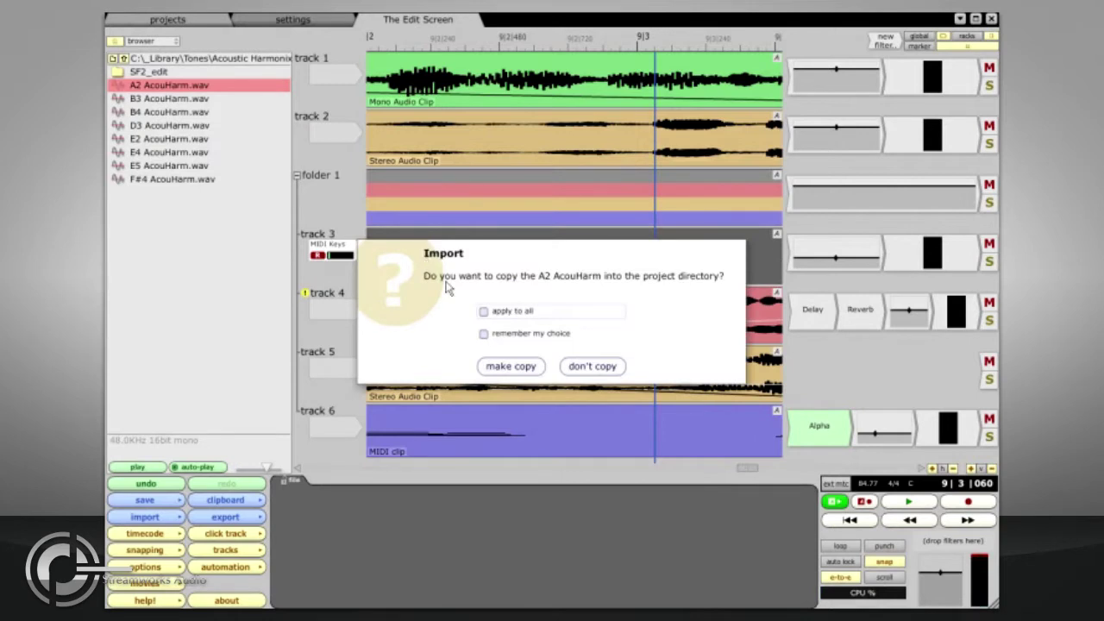
pyautogui.click(456, 368)
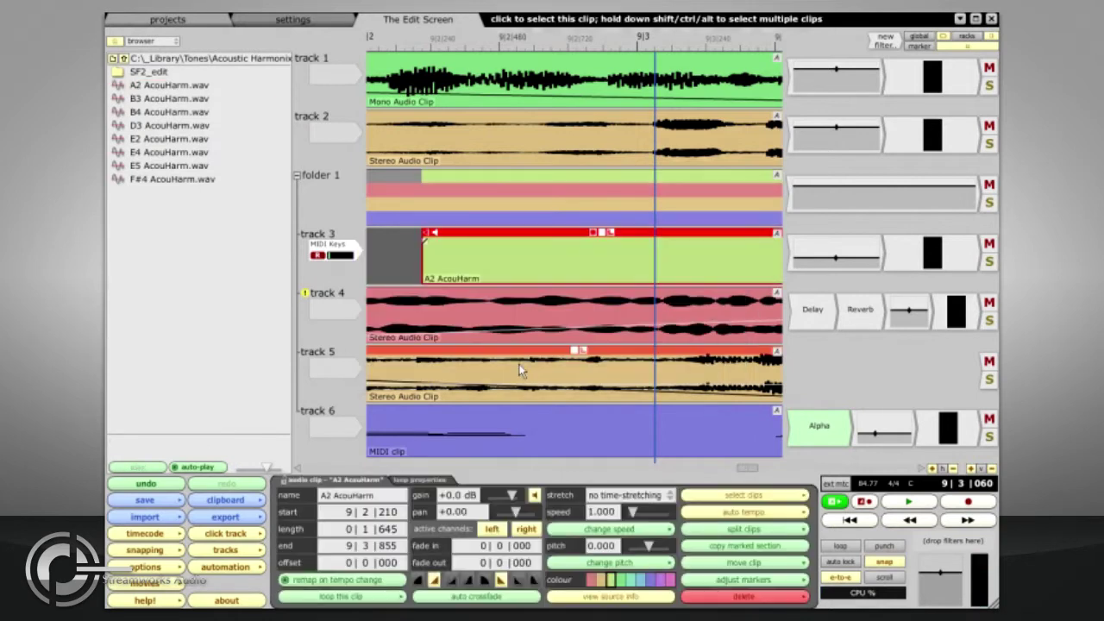
# Step: Bookmark the Acoustic Harmonix folder in the browser's saved locations
pyautogui.click(113, 58)
pyautogui.click(171, 129)
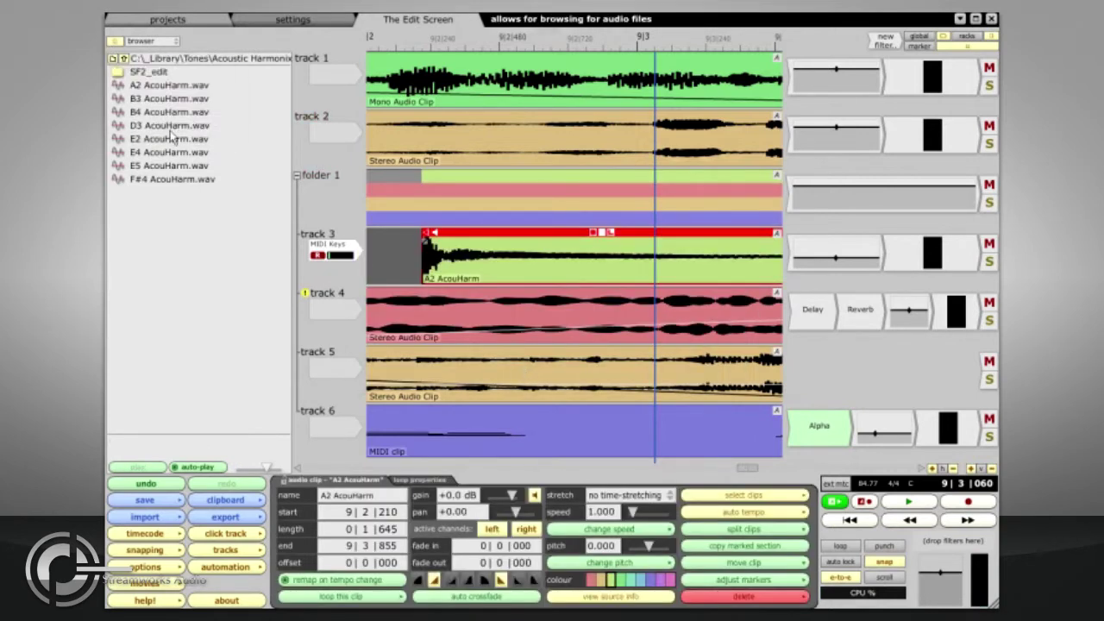
pyautogui.click(113, 58)
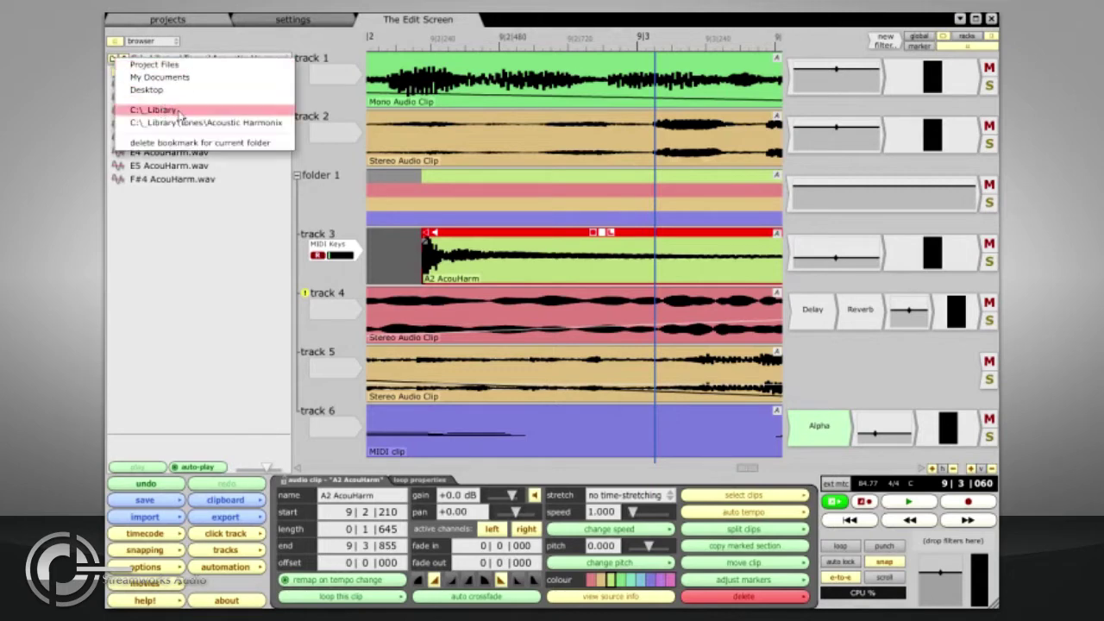
# Step: Cycle the side panel through loop library, markers and clipboard, ending on the markers list
pyautogui.click(155, 40)
pyautogui.click(153, 68)
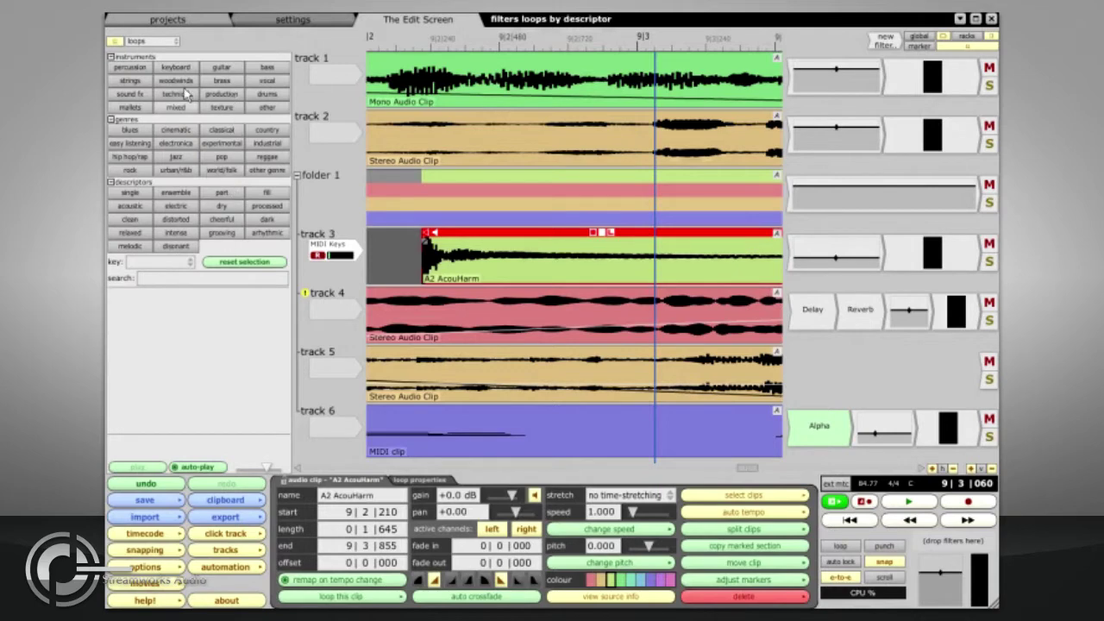
pyautogui.click(155, 40)
pyautogui.click(162, 84)
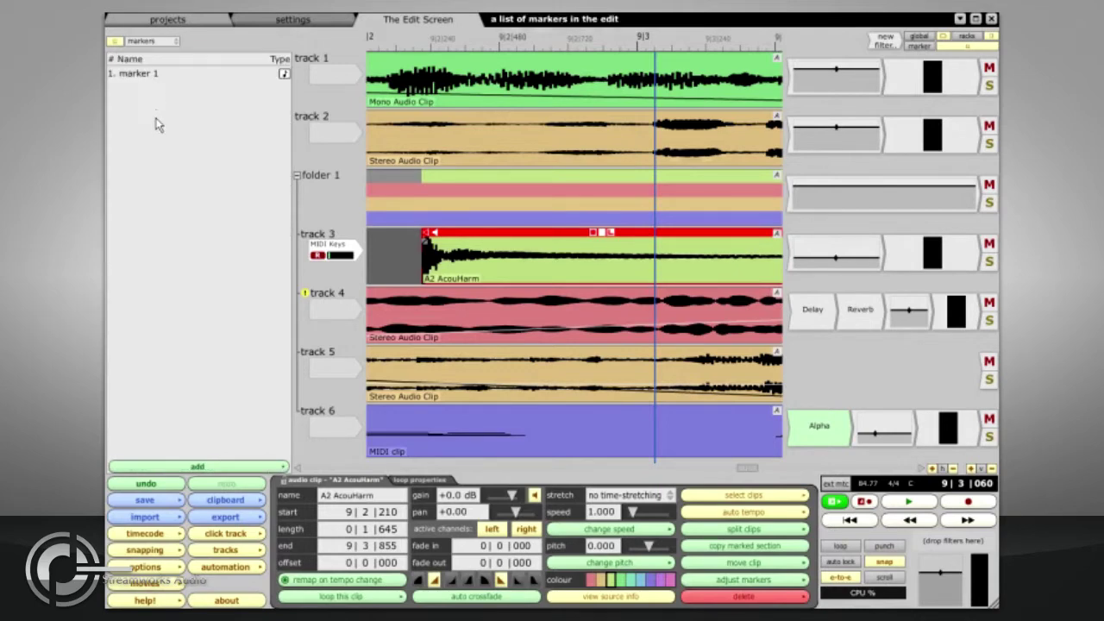
pyautogui.click(163, 42)
pyautogui.click(164, 94)
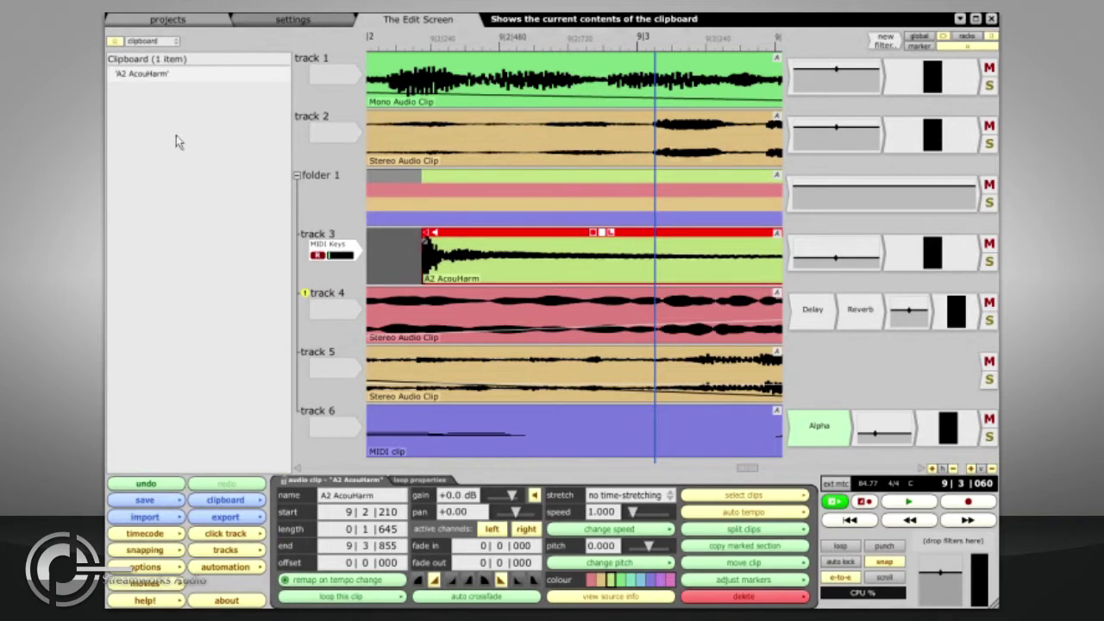
pyautogui.click(159, 42)
pyautogui.click(159, 82)
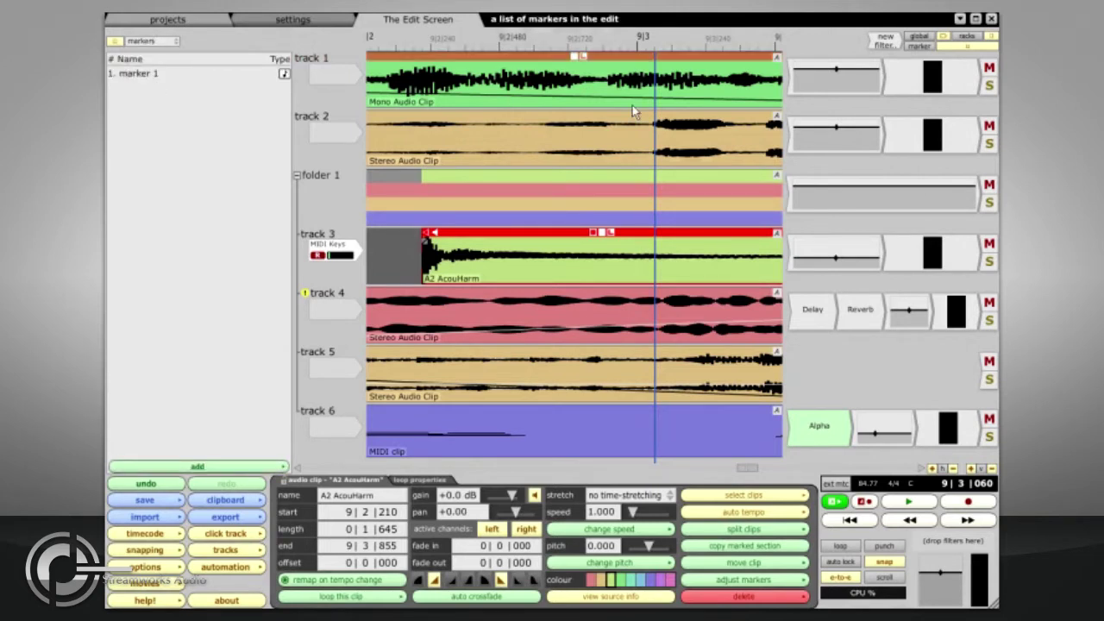
# Step: Show the marker track and add a new marker at bar 10
pyautogui.click(916, 45)
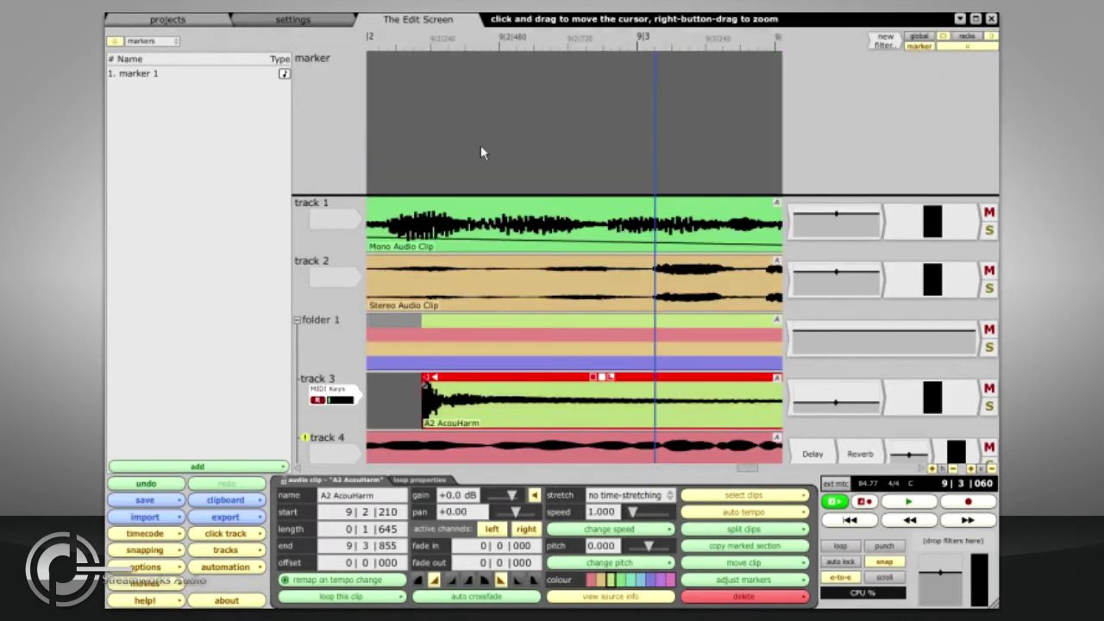
pyautogui.click(328, 112)
pyautogui.scroll(-10, 427, 123)
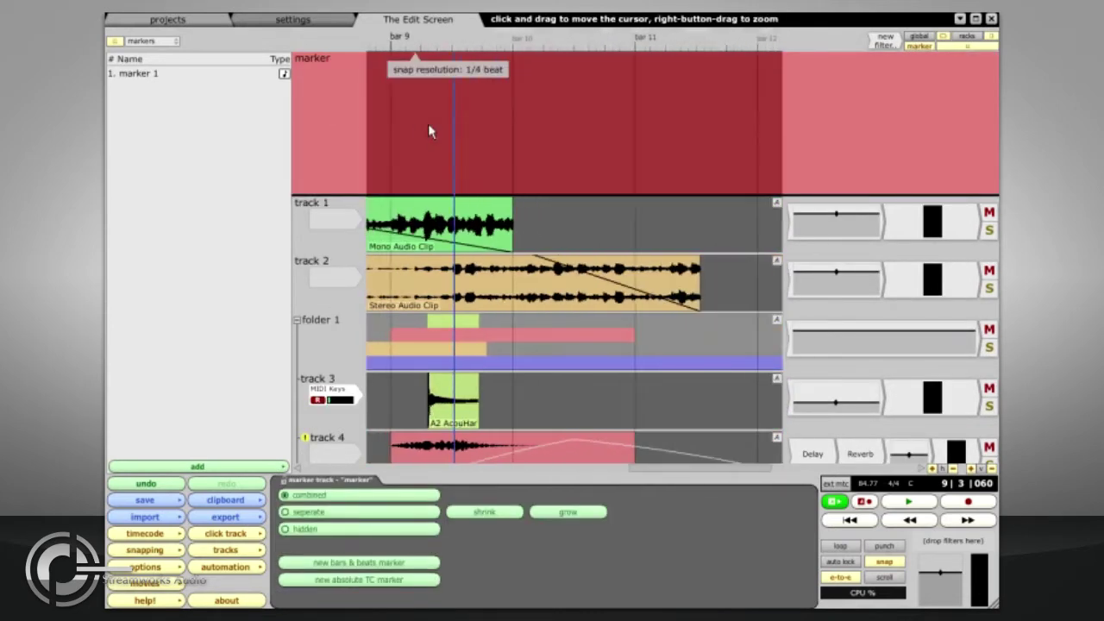
pyautogui.scroll(-3, 424, 42)
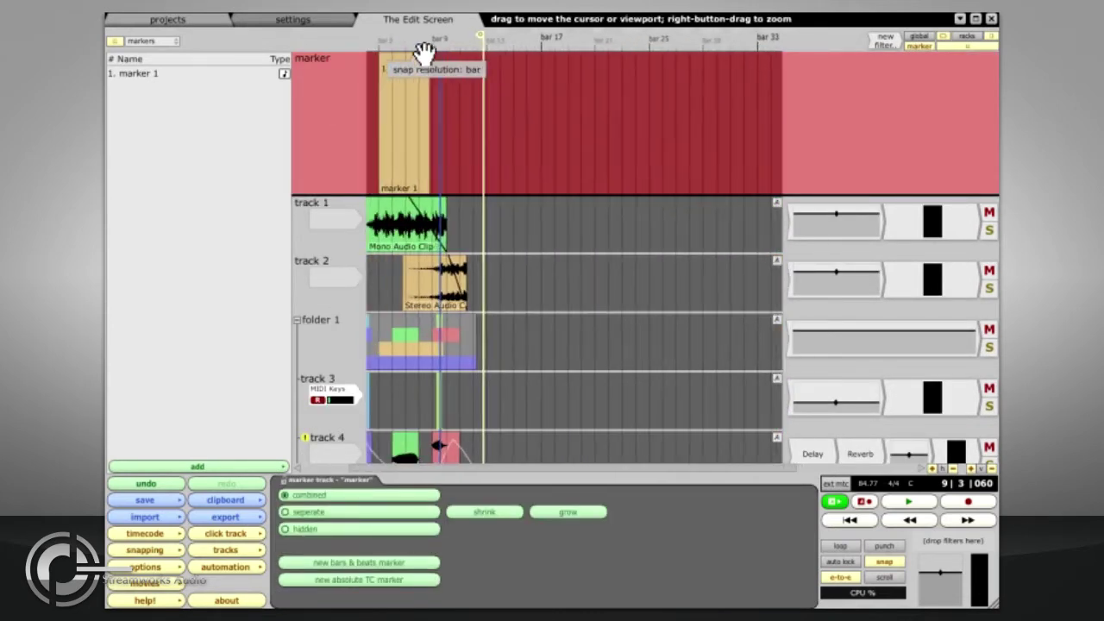
pyautogui.click(492, 126)
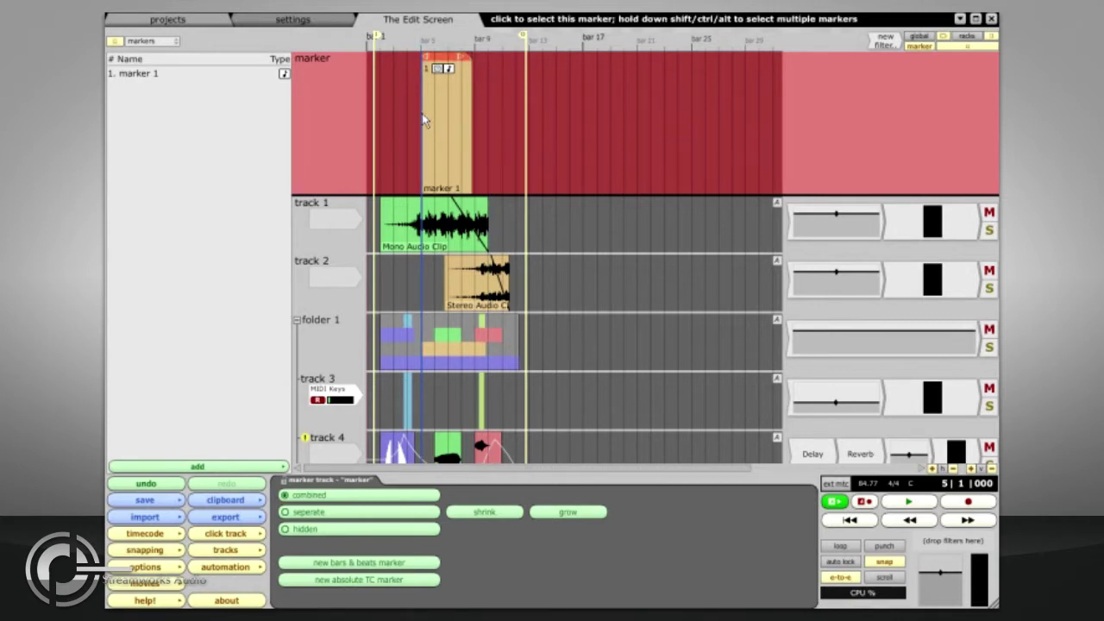
pyautogui.scroll(3, 422, 116)
pyautogui.scroll(2, 417, 121)
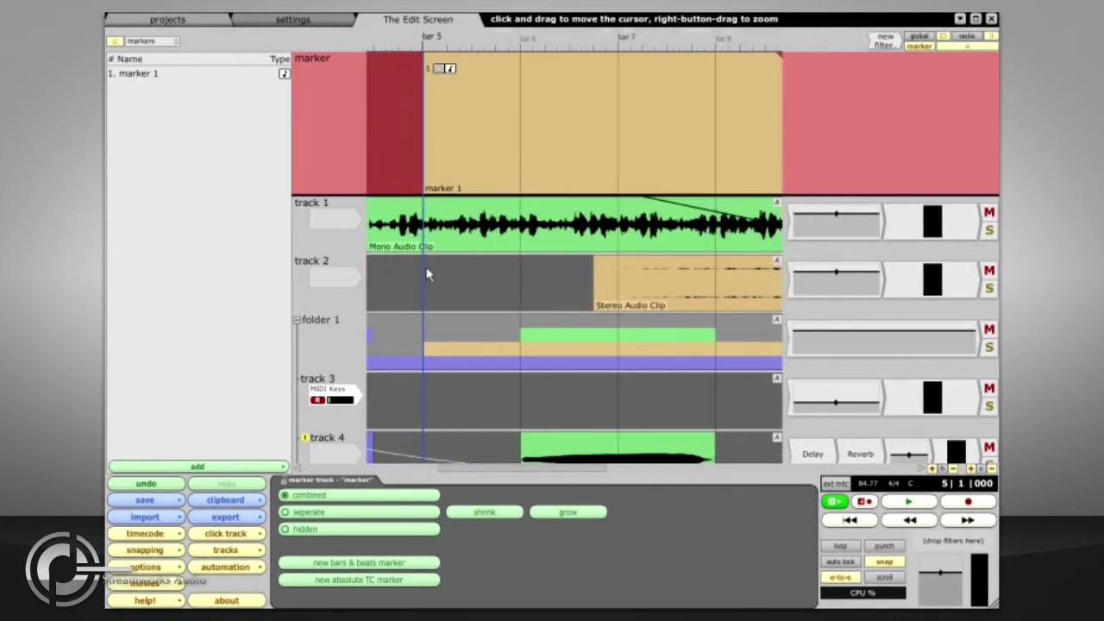
pyautogui.scroll(-5, 426, 274)
pyautogui.click(488, 176)
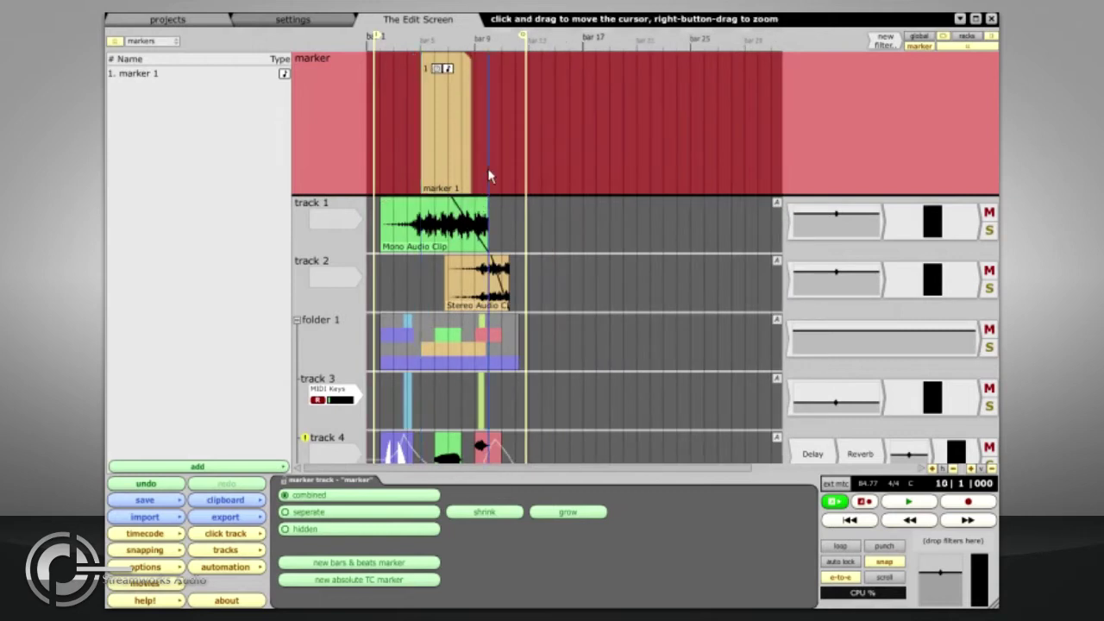
pyautogui.doubleClick(488, 176)
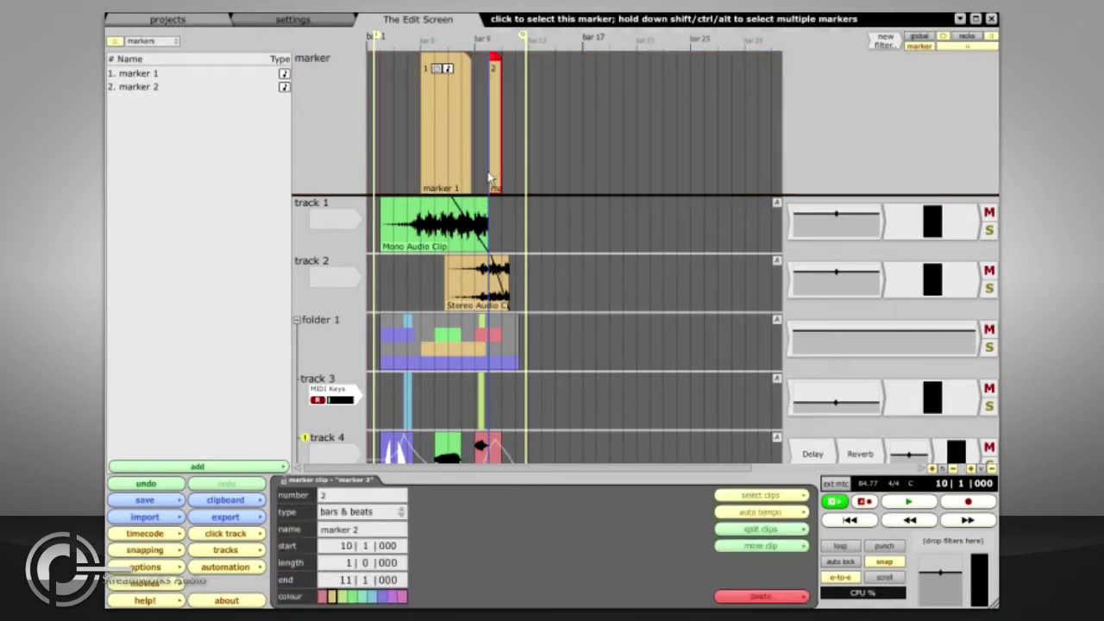
# Step: Add a bars-and-beats marker at bar 12, then stretch markers 2 and 3 to end at bars 12 and 17
pyautogui.scroll(4, 495, 76)
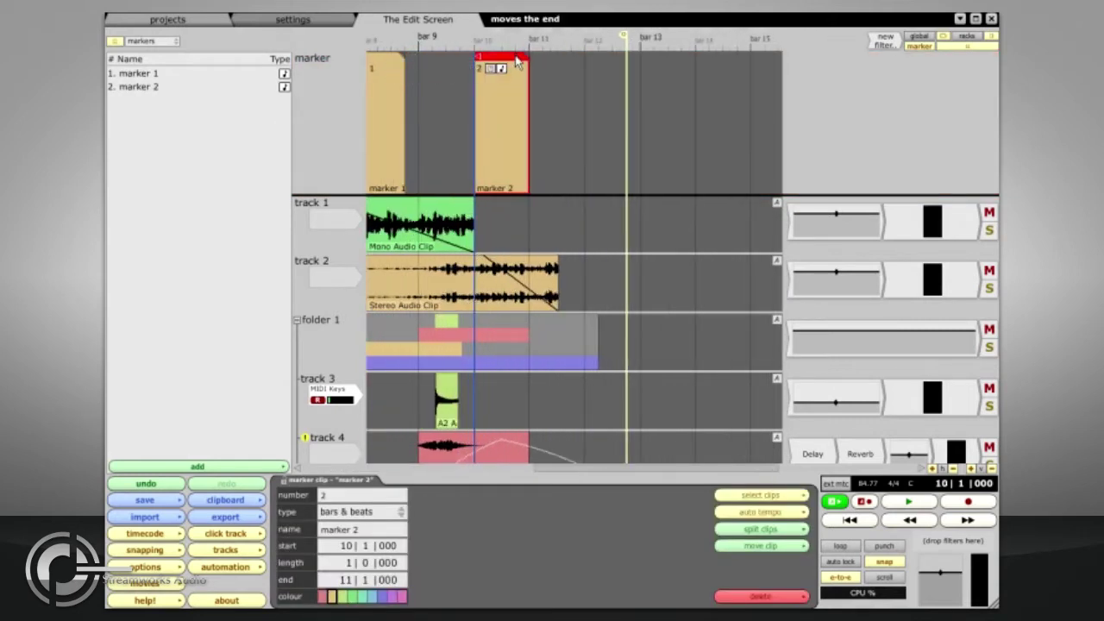
pyautogui.scroll(-2, 520, 60)
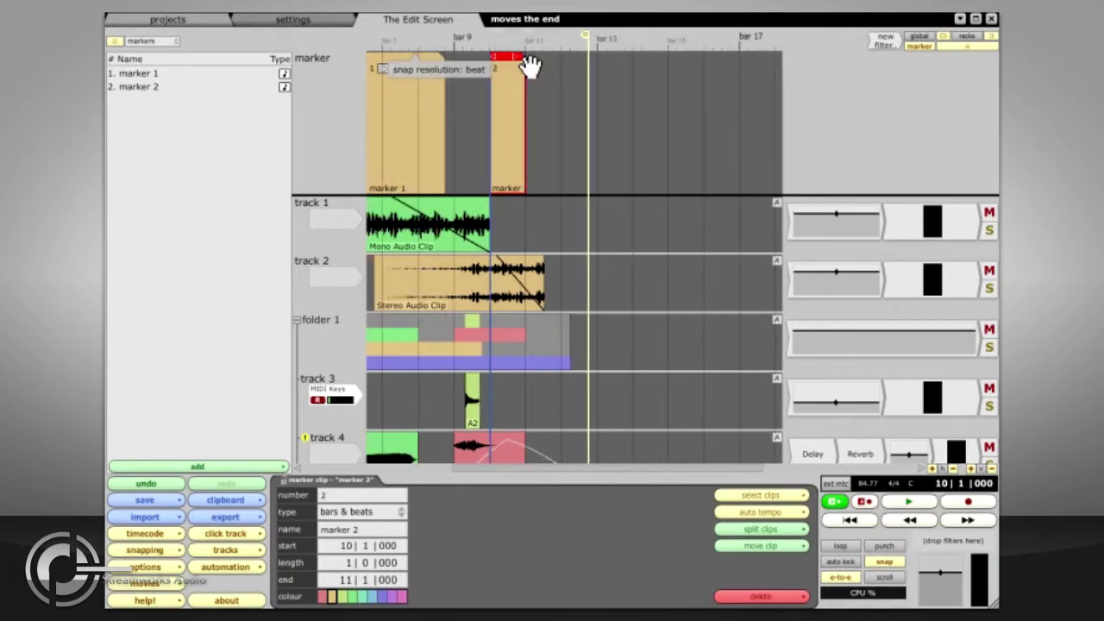
pyautogui.click(549, 222)
pyautogui.moveTo(549, 222); pyautogui.dragTo(557, 216)
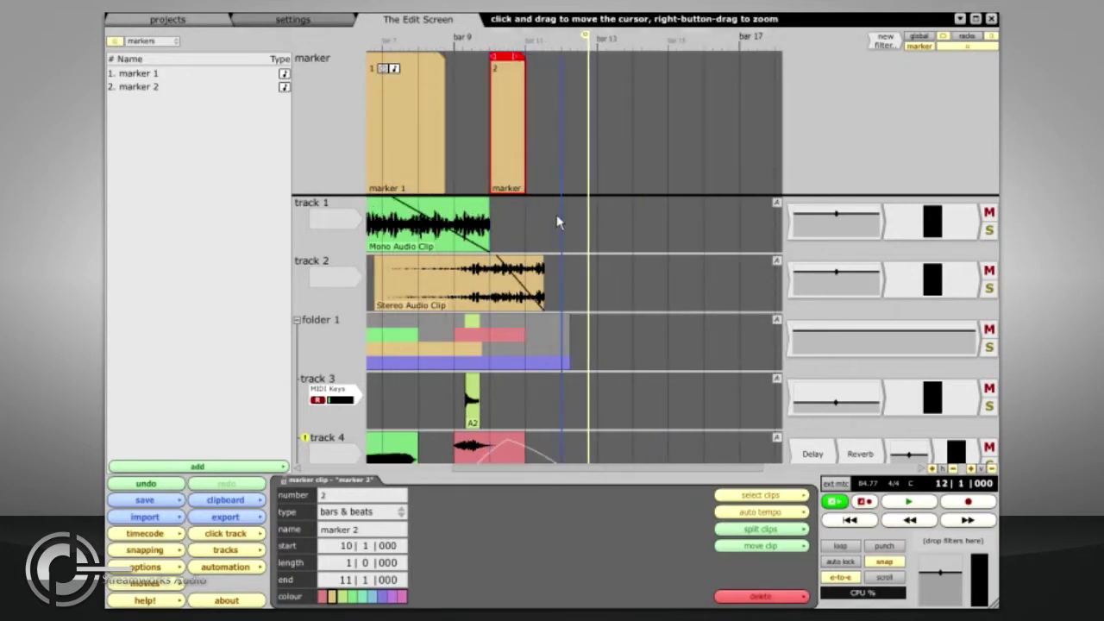
pyautogui.click(207, 470)
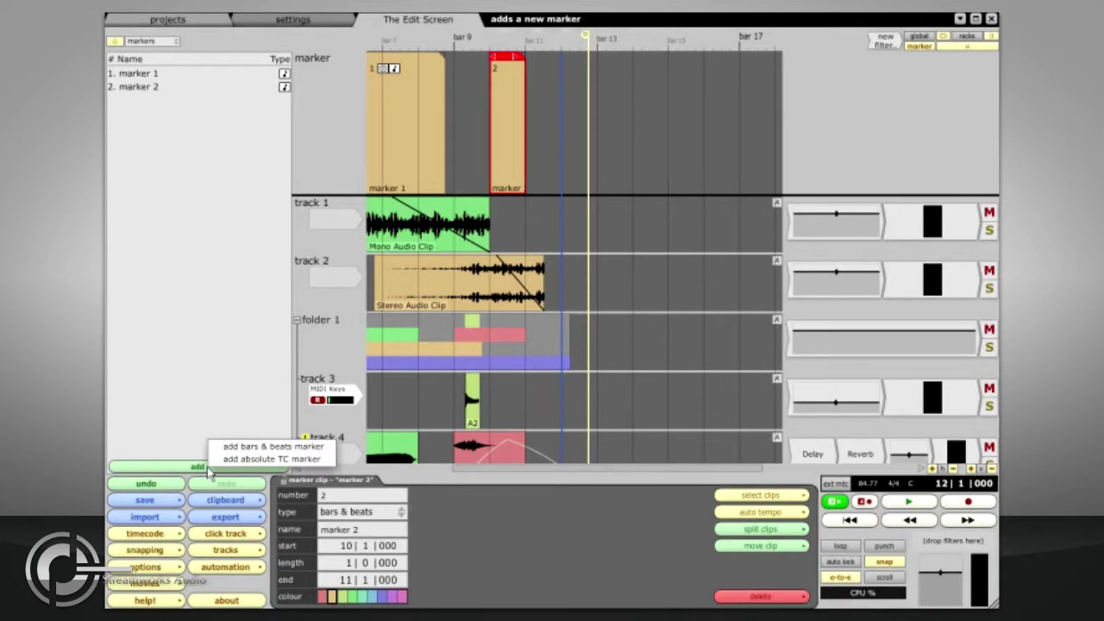
pyautogui.click(254, 449)
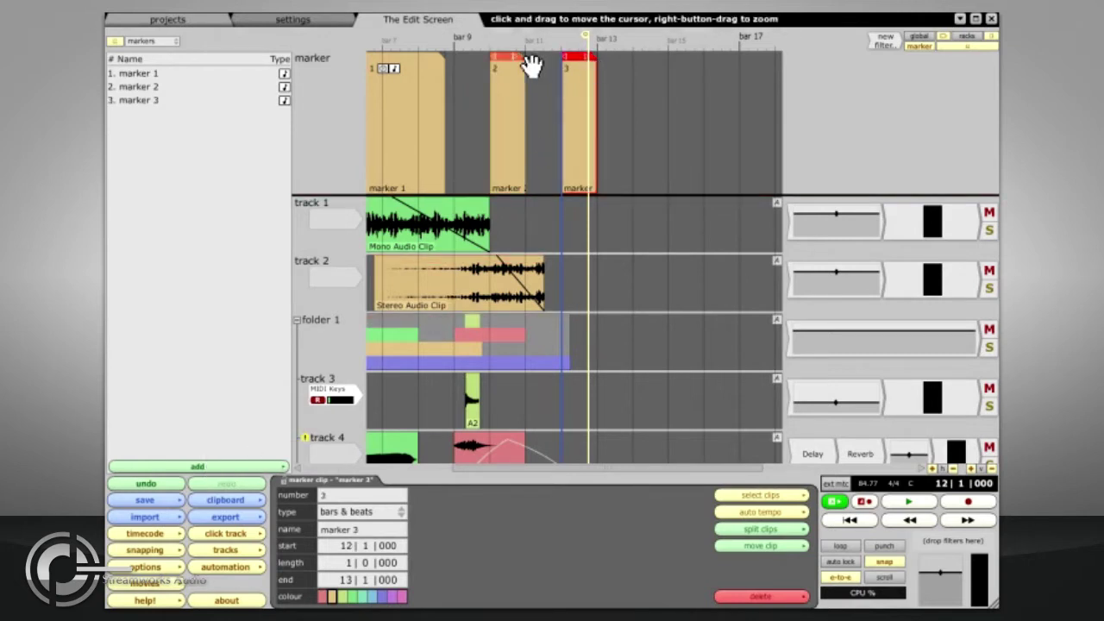
pyautogui.moveTo(523, 58); pyautogui.dragTo(540, 61)
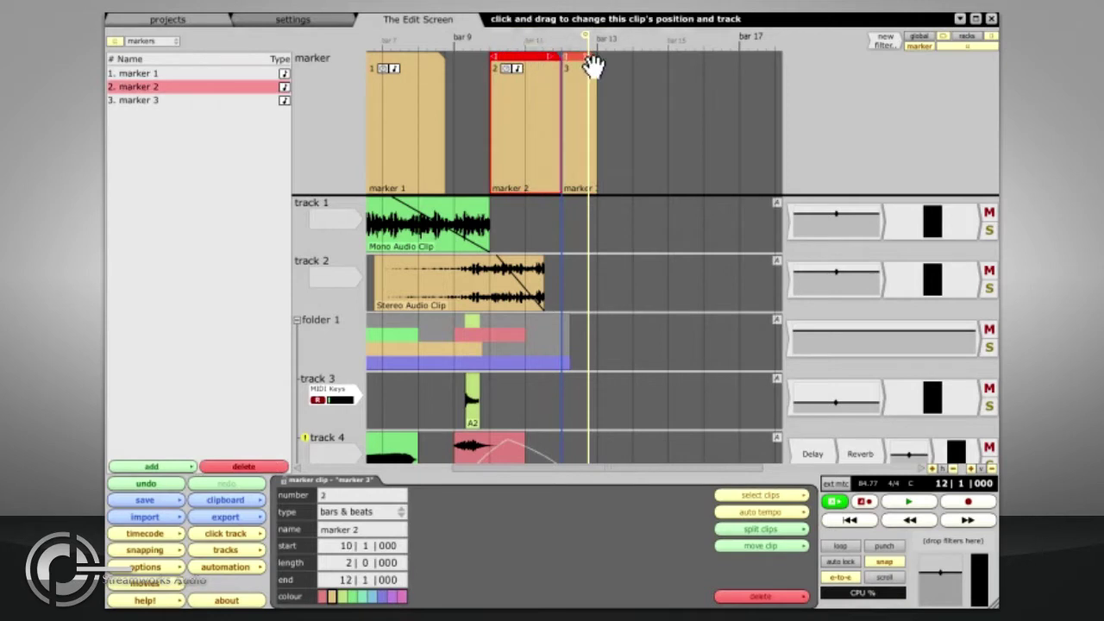
pyautogui.moveTo(584, 61); pyautogui.dragTo(732, 61)
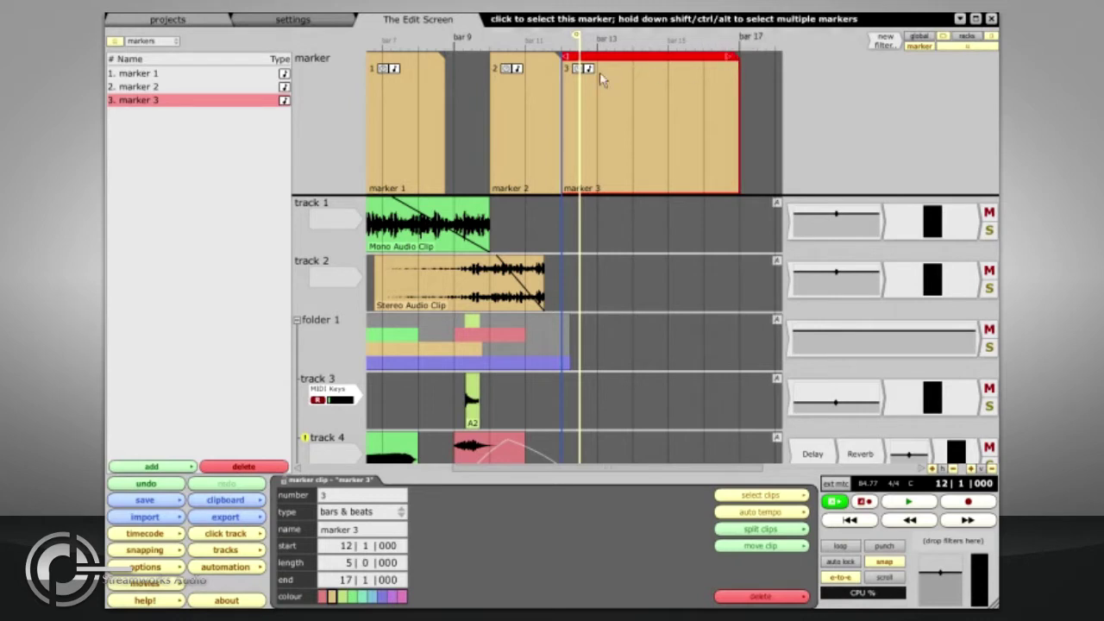
# Step: Jump through markers 1–3 from the list, then select marker 2 to edit its number
pyautogui.click(141, 75)
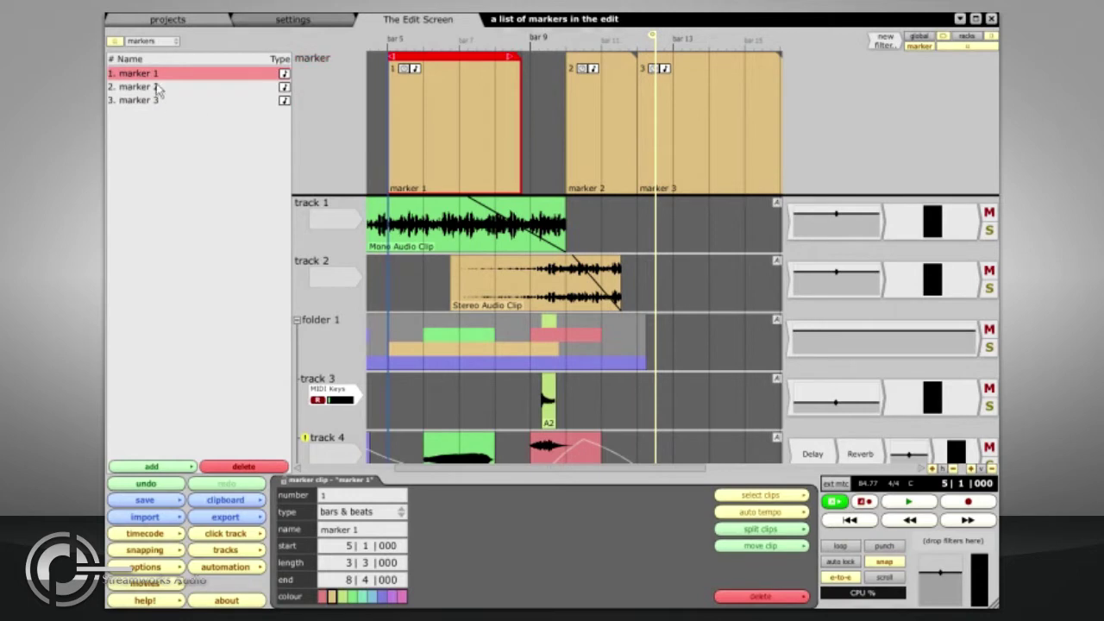
pyautogui.click(151, 88)
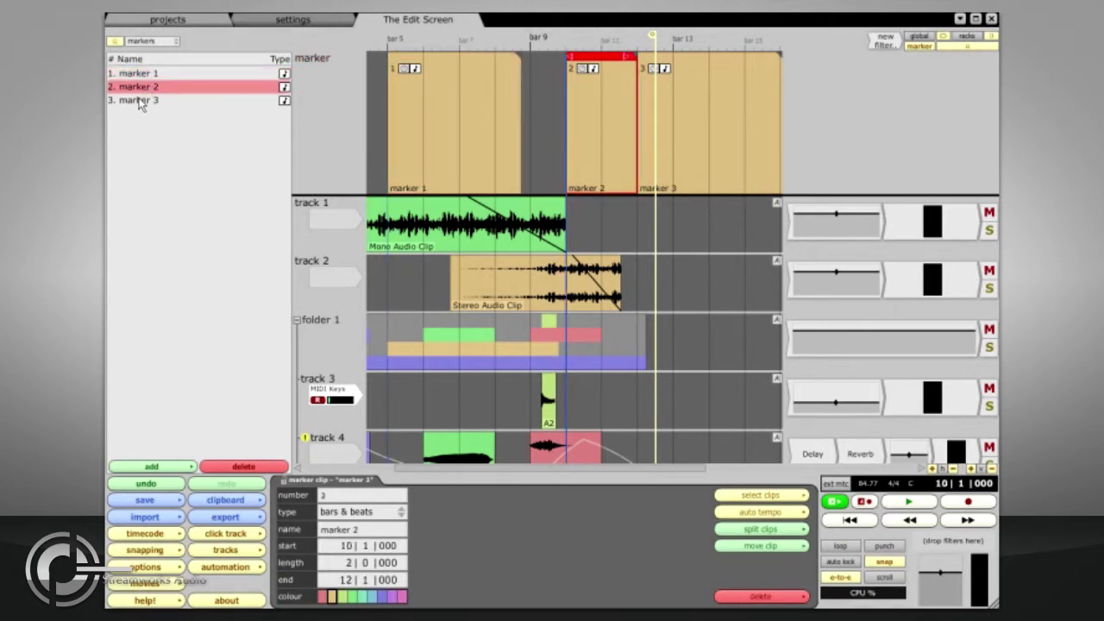
pyautogui.click(141, 101)
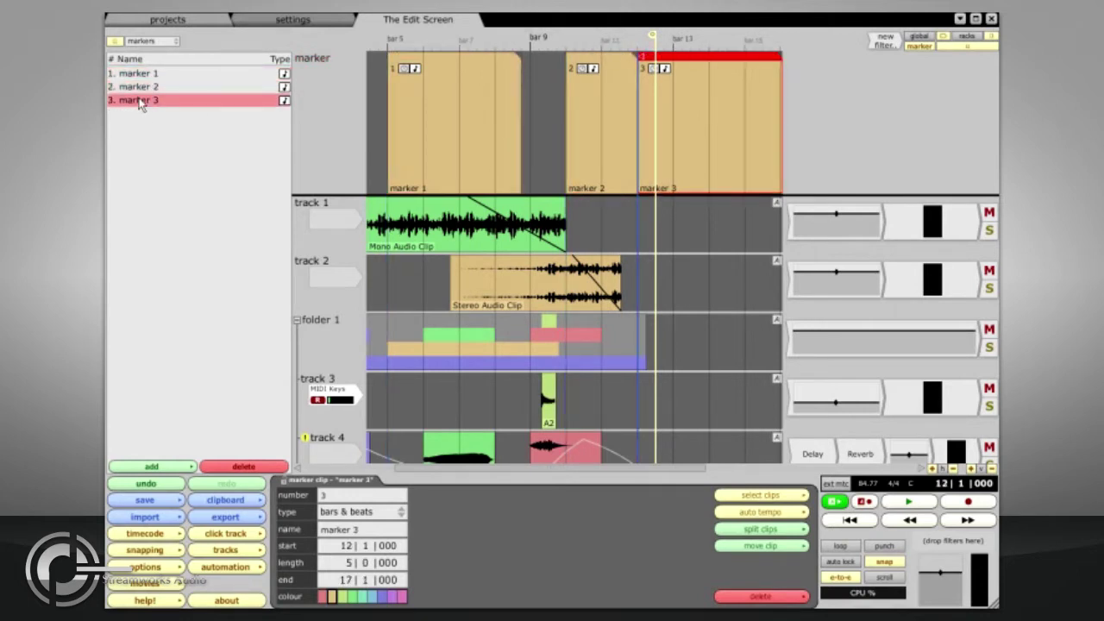
pyautogui.click(140, 75)
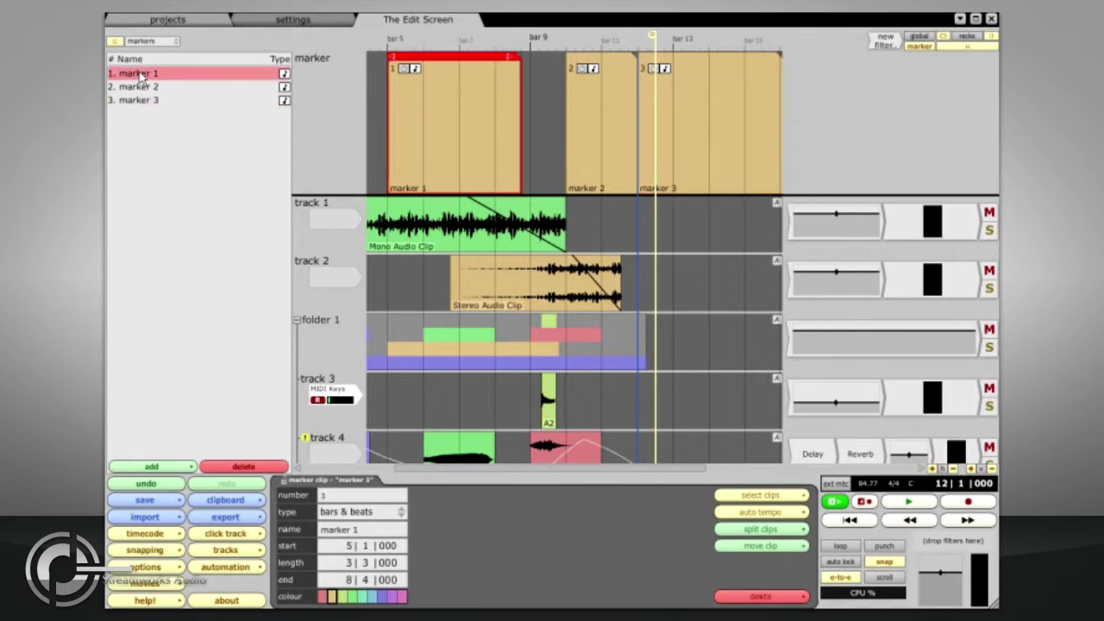
pyautogui.click(586, 104)
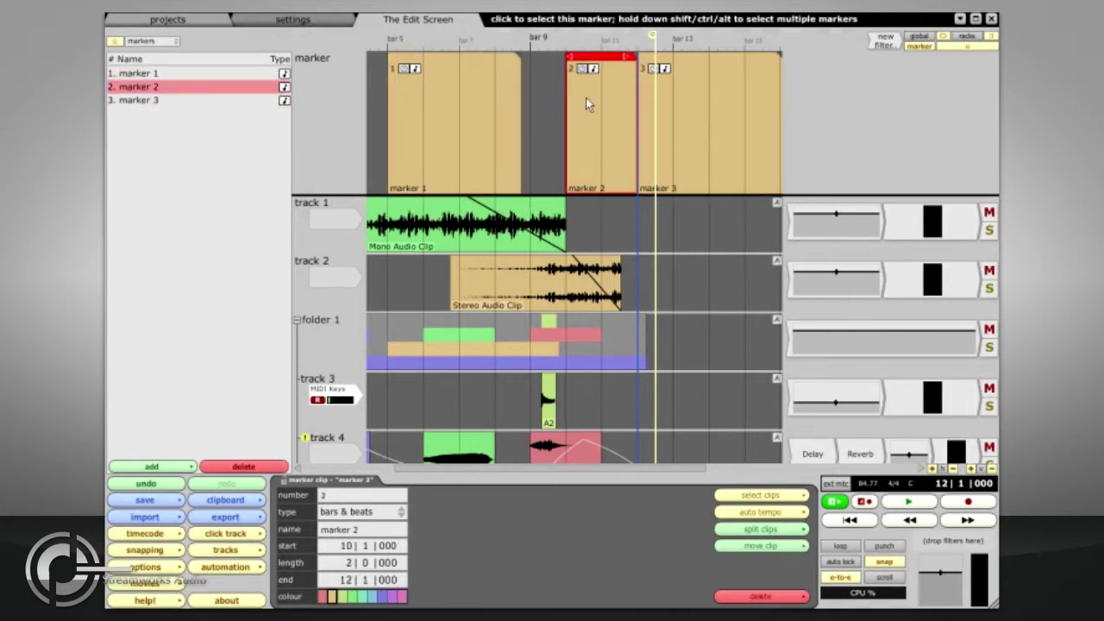
pyautogui.click(676, 104)
pyautogui.click(605, 109)
pyautogui.click(327, 495)
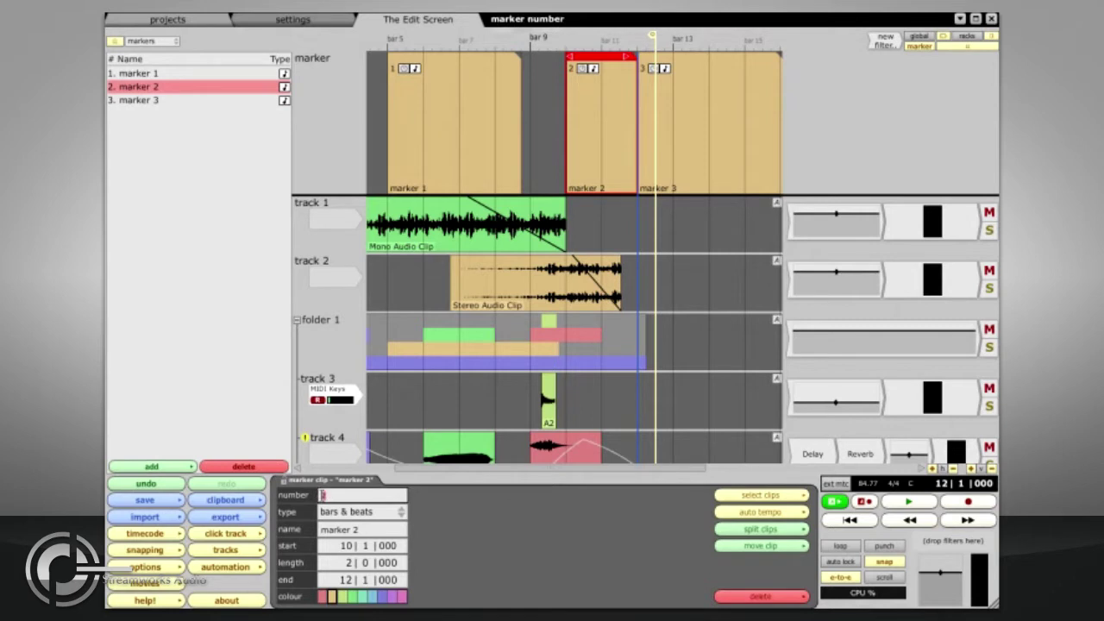
# Step: Renumber marker 2 to 5, name it Chorus, and set its timing type to absolute
pyautogui.press('Return')
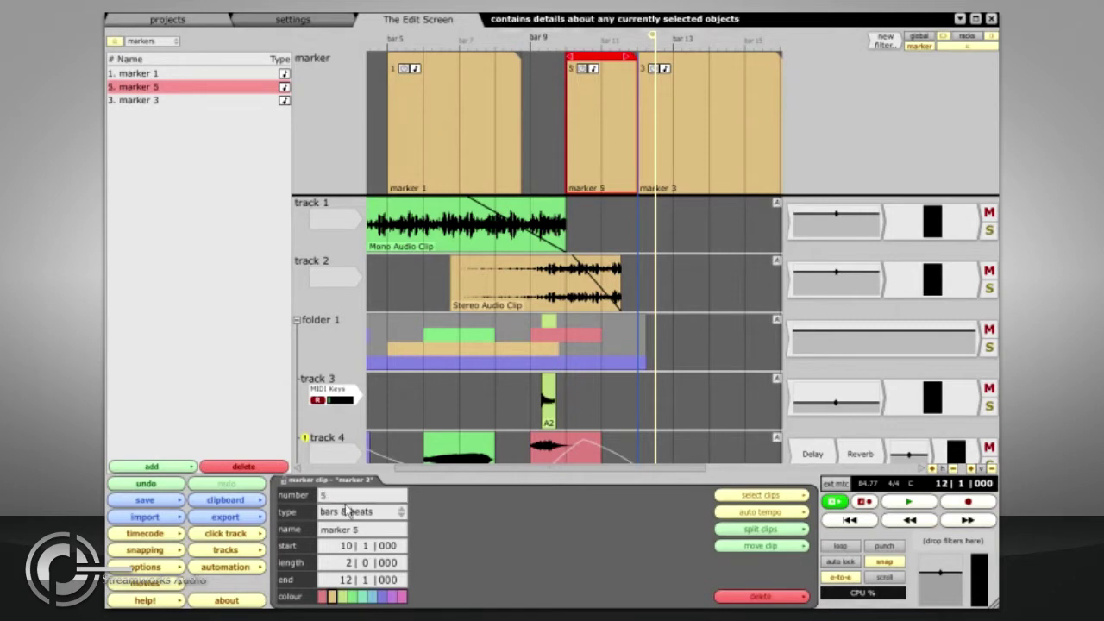
pyautogui.doubleClick(310, 529)
pyautogui.write('c')
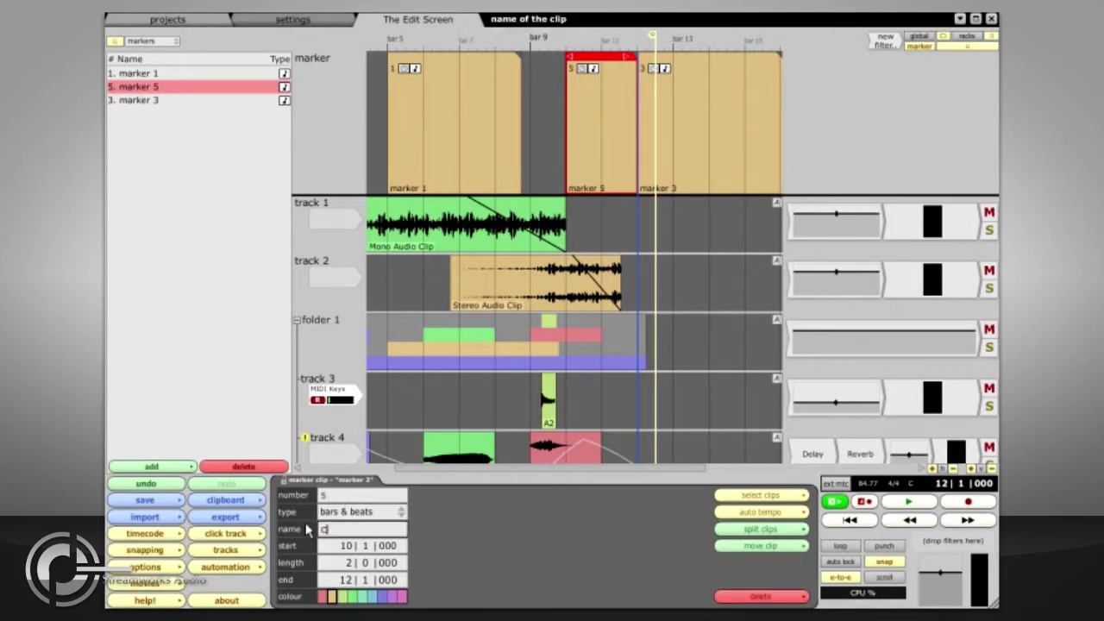
pyautogui.write('horus')
pyautogui.press('Return')
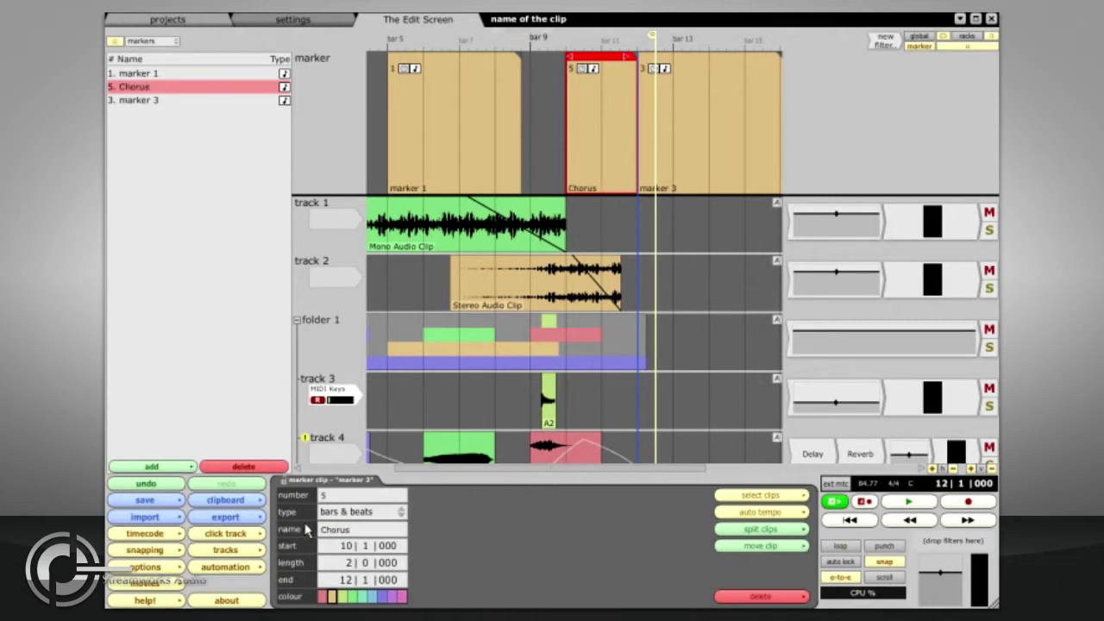
pyautogui.click(390, 515)
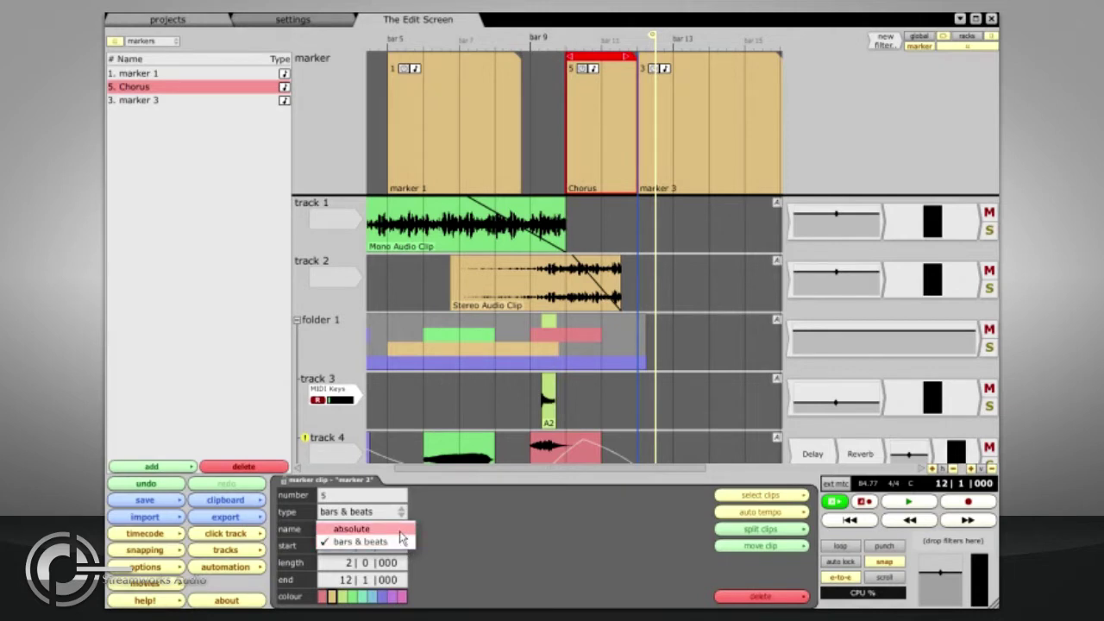
pyautogui.click(399, 530)
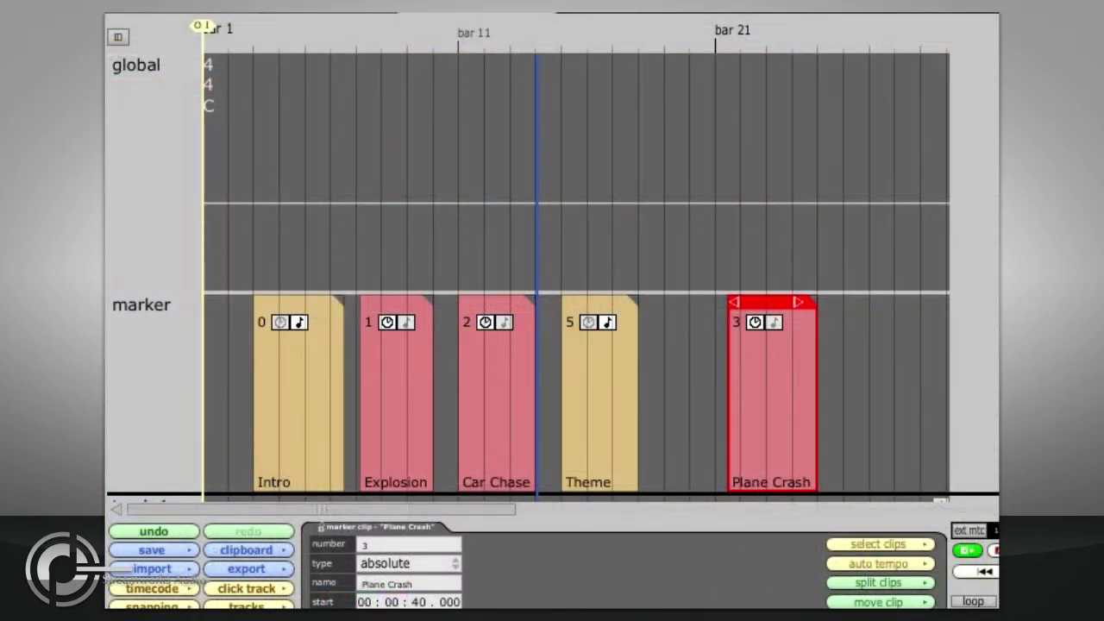
# Step: Select the Intro, Theme, Explosion, Car Chase and Plane Crash markers, then raise the tempo
pyautogui.click(297, 435)
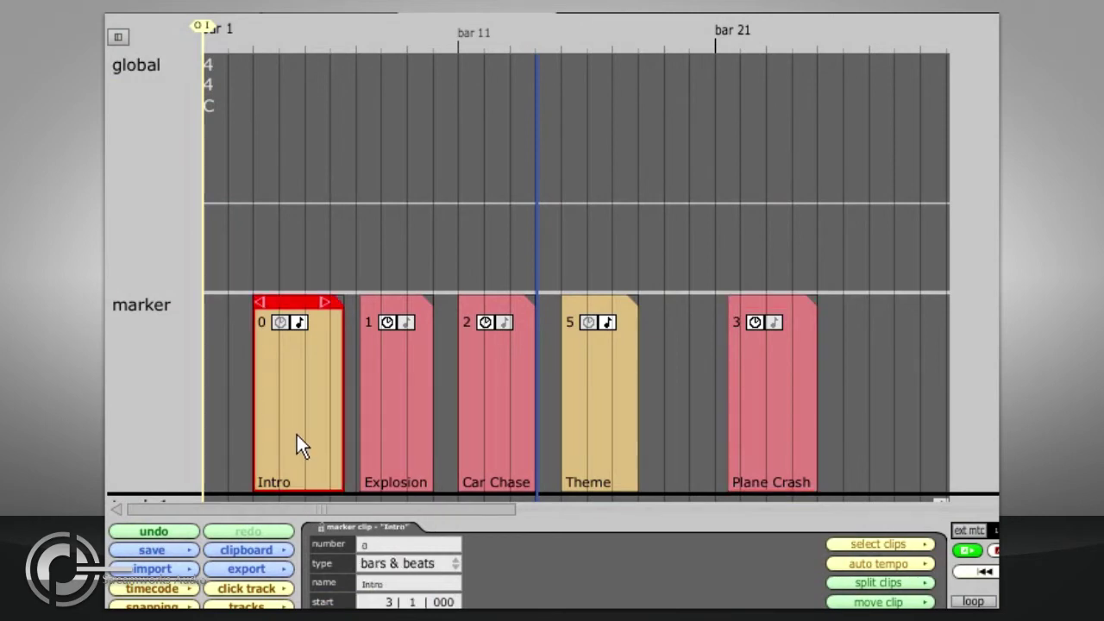
pyautogui.click(607, 419)
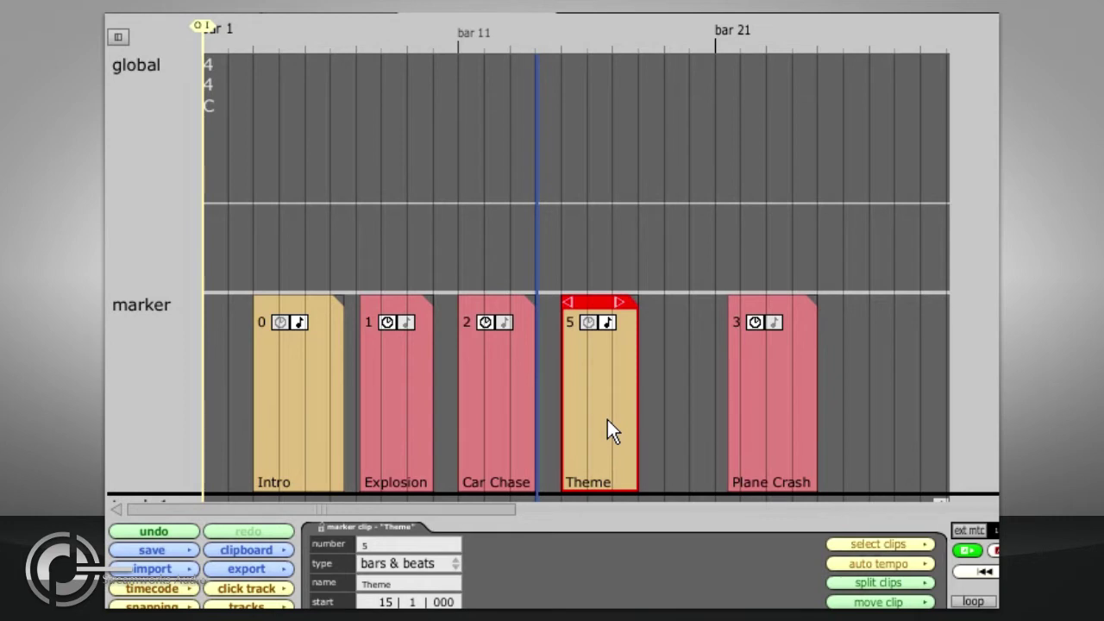
pyautogui.click(381, 382)
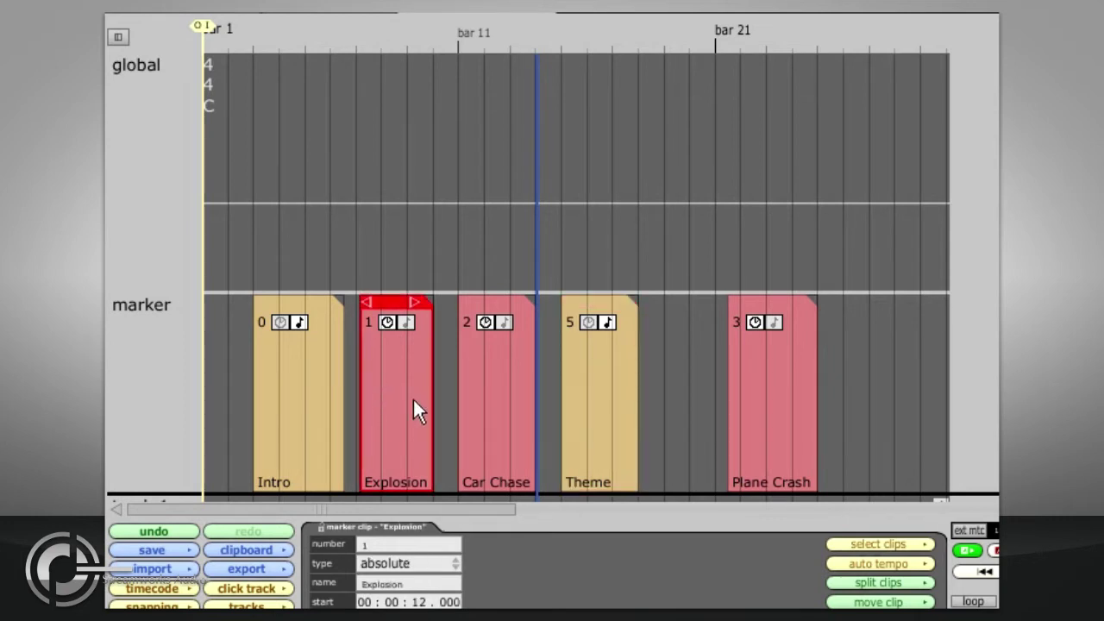
pyautogui.click(489, 360)
pyautogui.click(759, 386)
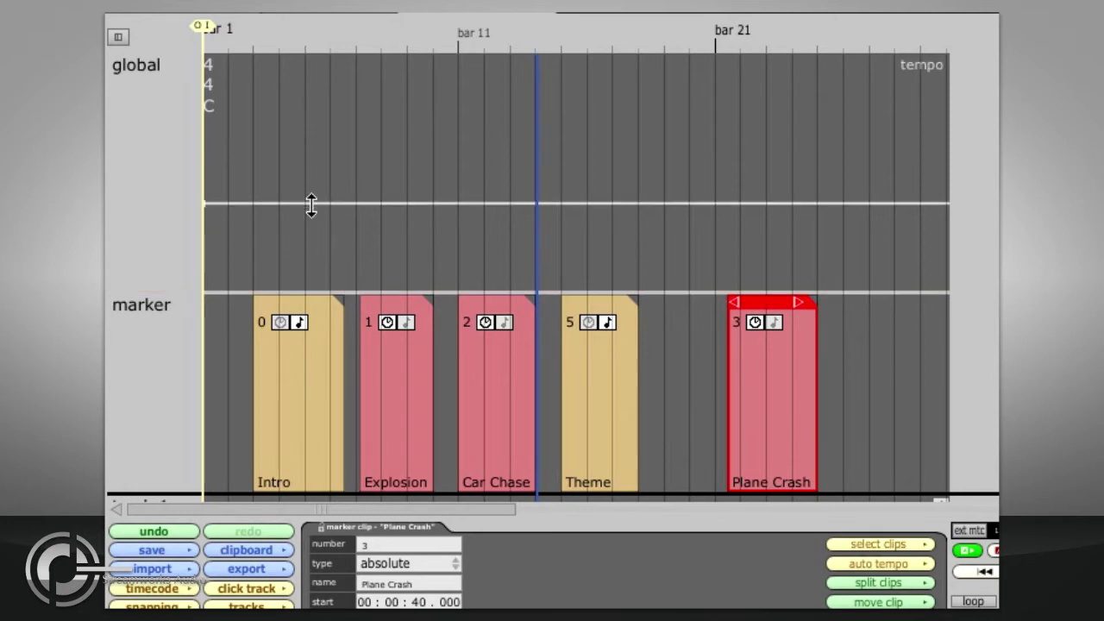
pyautogui.moveTo(311, 204)
pyautogui.mouseDown()
pyautogui.moveTo(311, 176)
pyautogui.moveTo(311, 199)
pyautogui.mouseUp()
# Step: Split markers into separate bars-and-beats and timecode lanes, then lower the global tempo
pyautogui.click(155, 353)
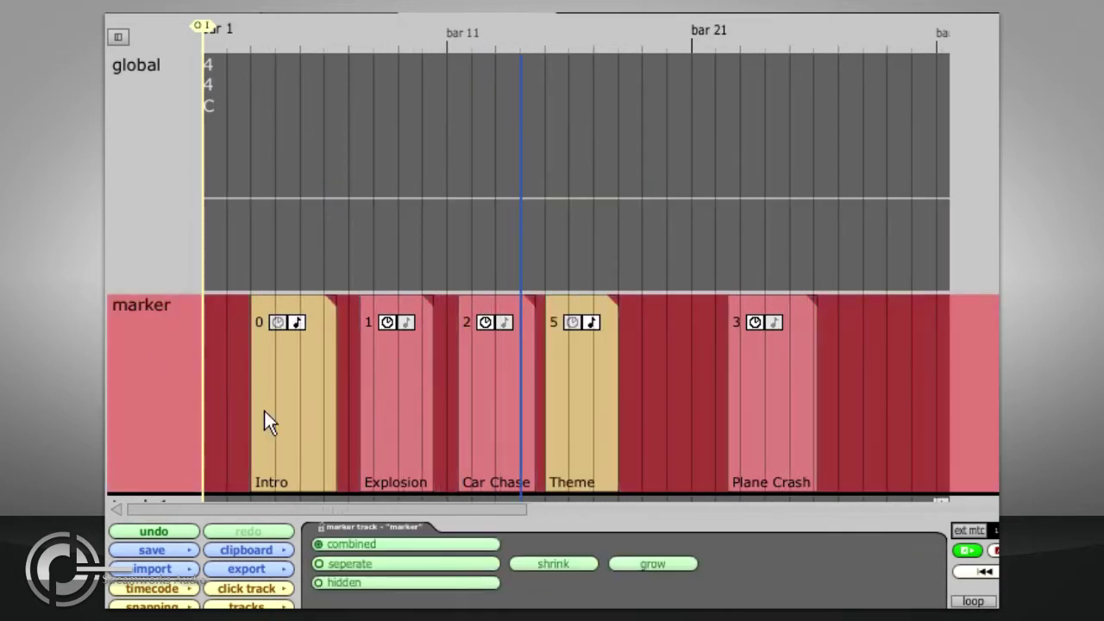
pyautogui.click(417, 566)
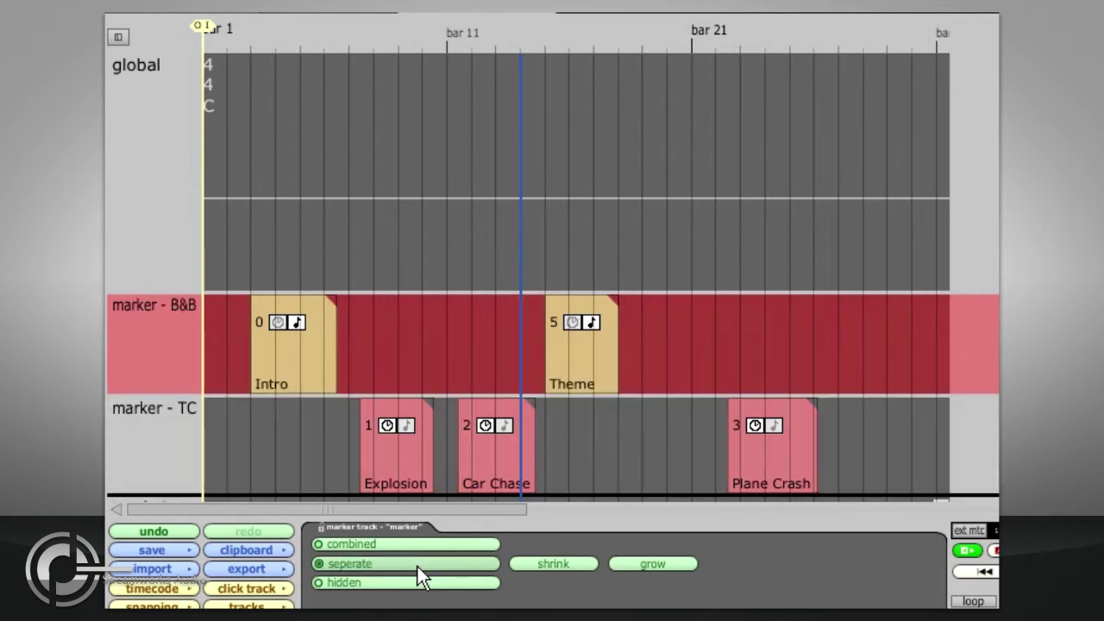
pyautogui.click(298, 199)
pyautogui.moveTo(299, 199)
pyautogui.mouseDown()
pyautogui.moveTo(298, 182)
pyautogui.moveTo(298, 211)
pyautogui.mouseUp()
# Step: Move the Intro marker into the timecode lane and set it back to bars-and-beats type
pyautogui.moveTo(297, 315)
pyautogui.mouseDown()
pyautogui.moveTo(296, 439)
pyautogui.moveTo(276, 459)
pyautogui.mouseUp()
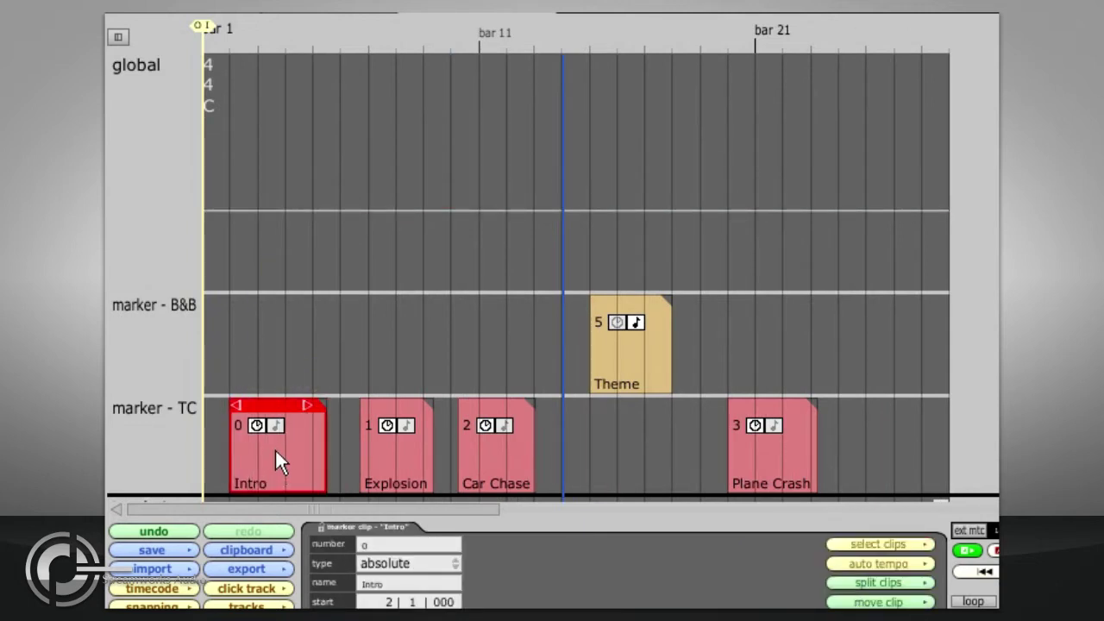
pyautogui.click(398, 567)
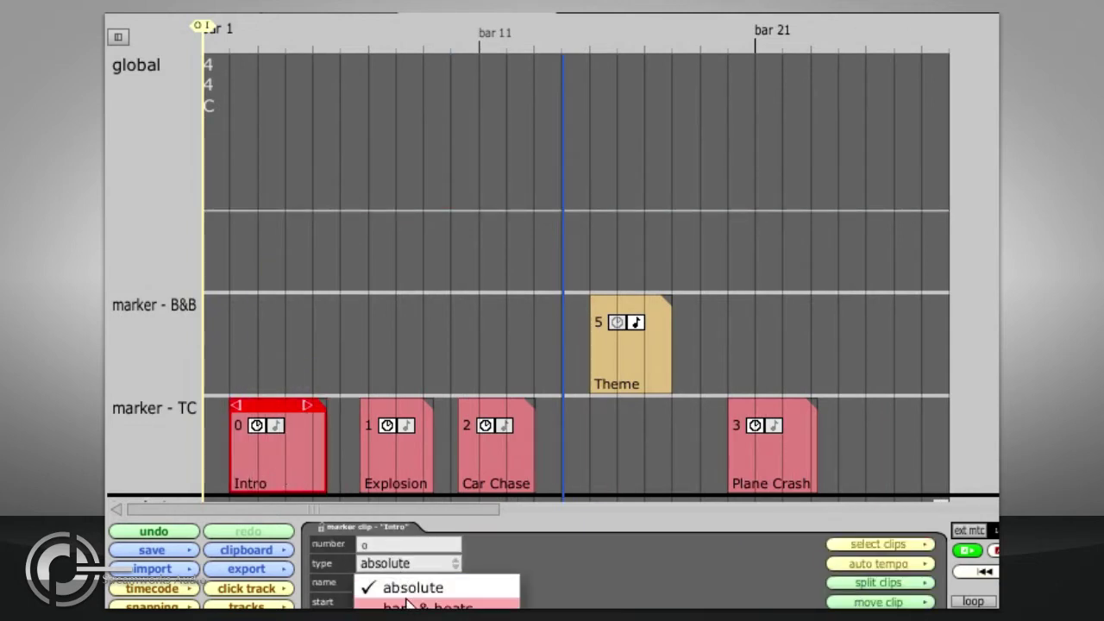
pyautogui.click(408, 603)
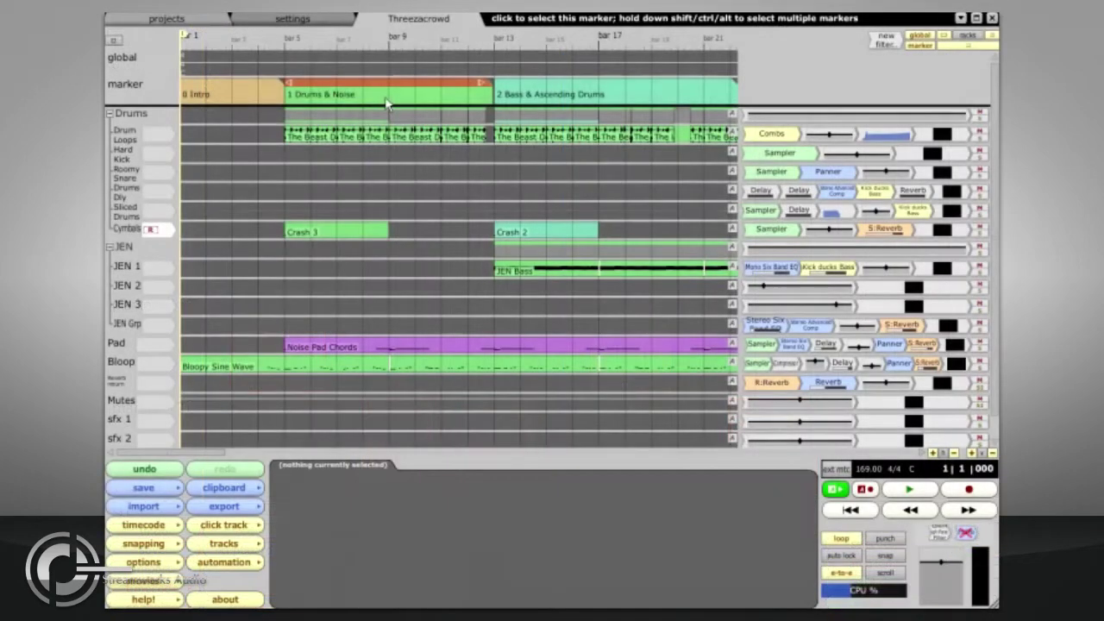
# Step: Play the Threezacrowd edit from the Drums & Noise marker at bar 5
pyautogui.click(385, 102)
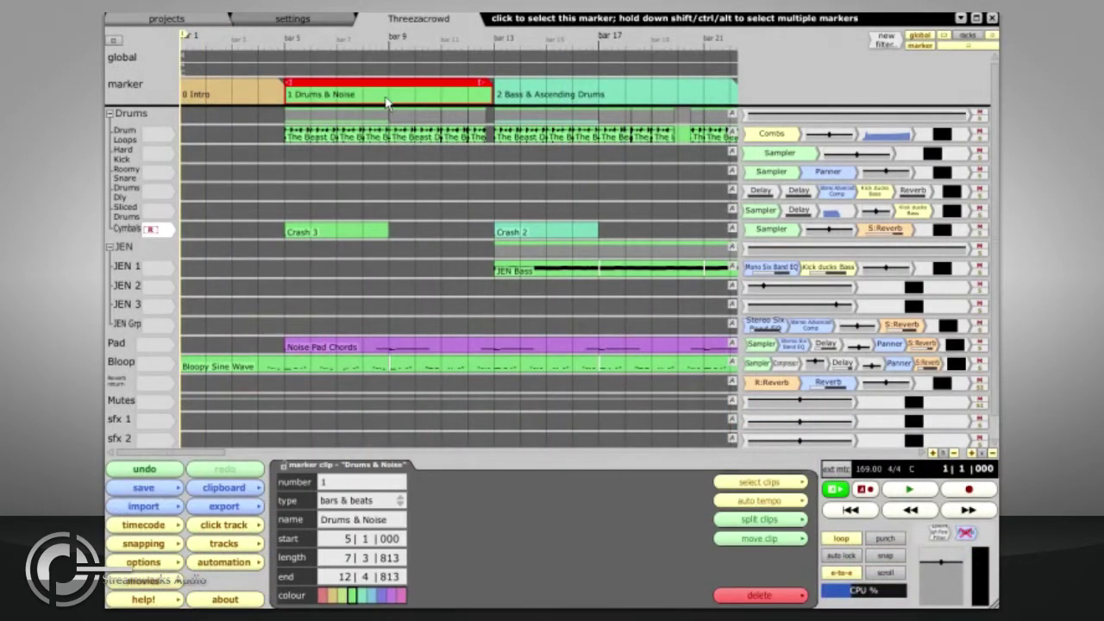
pyautogui.press('space')
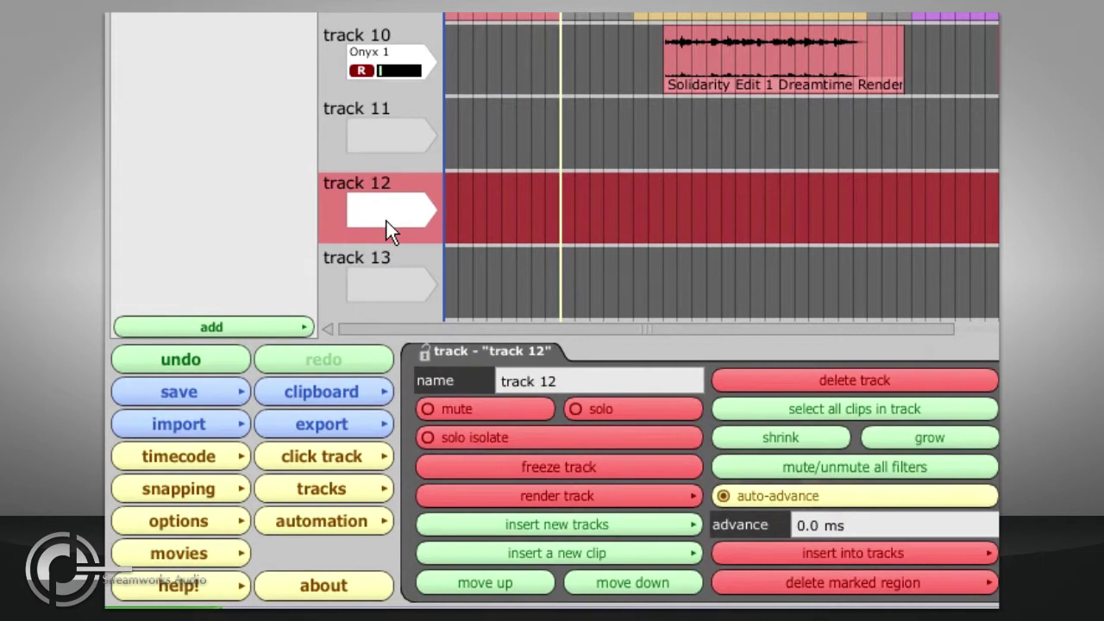
# Step: Rename tracks 11, 12 and 13 to Drums, Bass and Guitar
pyautogui.click(340, 145)
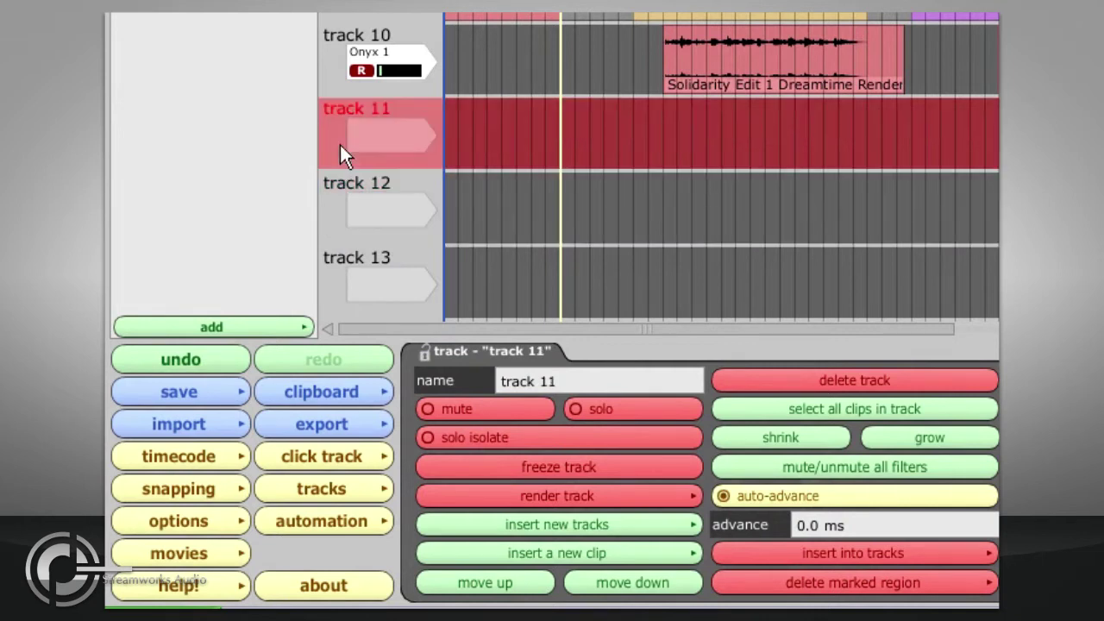
pyautogui.moveTo(569, 382); pyautogui.dragTo(490, 380)
pyautogui.write('Drums')
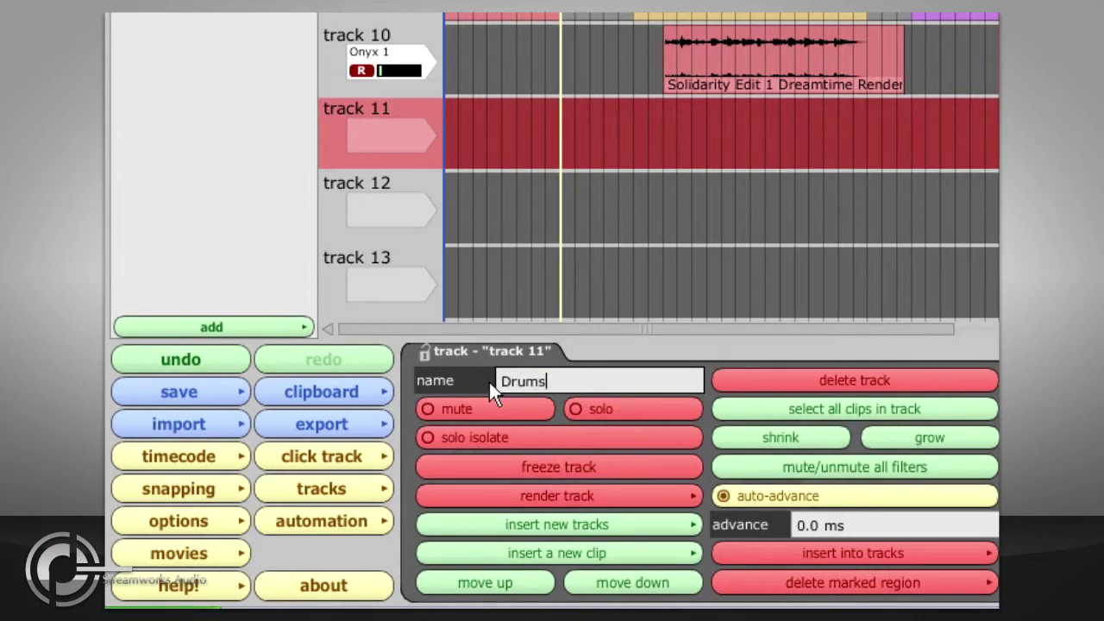
pyautogui.press('Return')
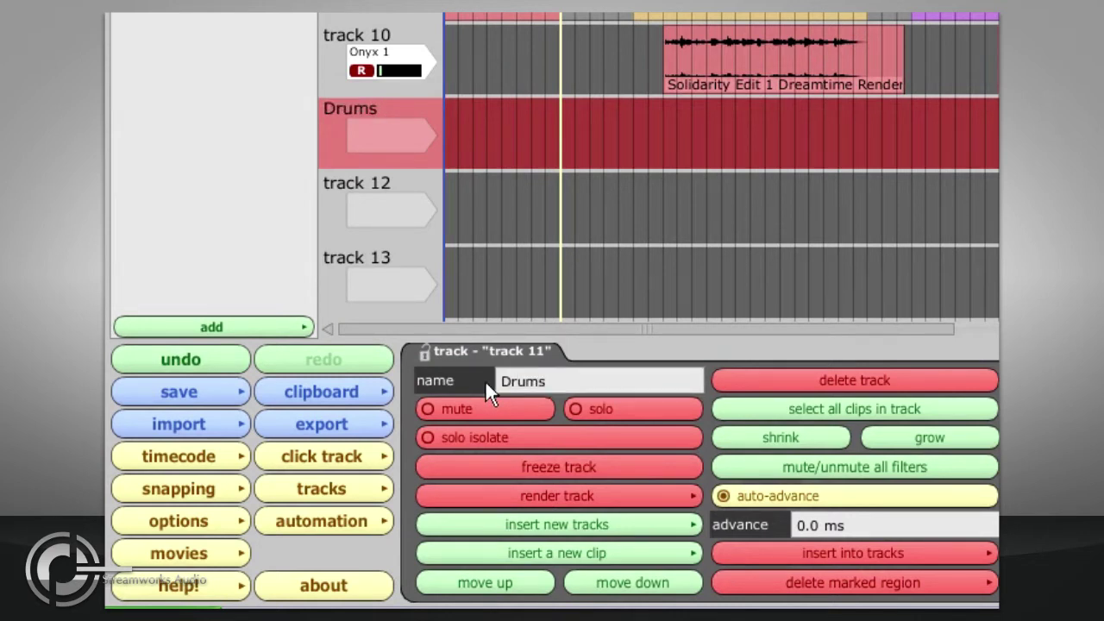
pyautogui.press('Down')
pyautogui.press('Tab')
pyautogui.write('Bass')
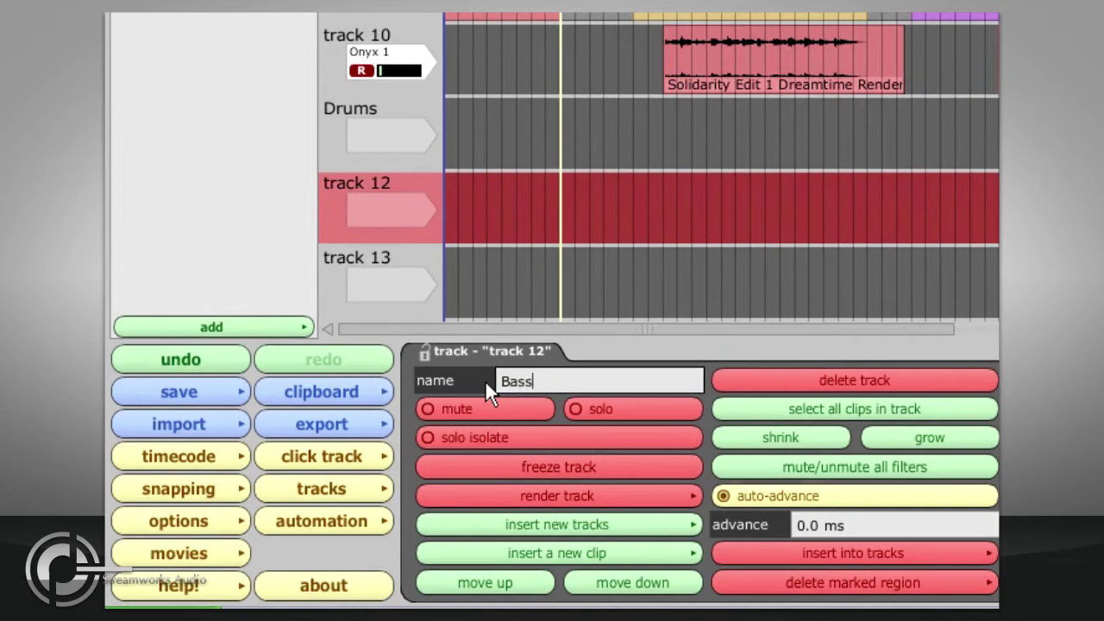
pyautogui.press('Return')
pyautogui.press('Down')
pyautogui.press('Tab')
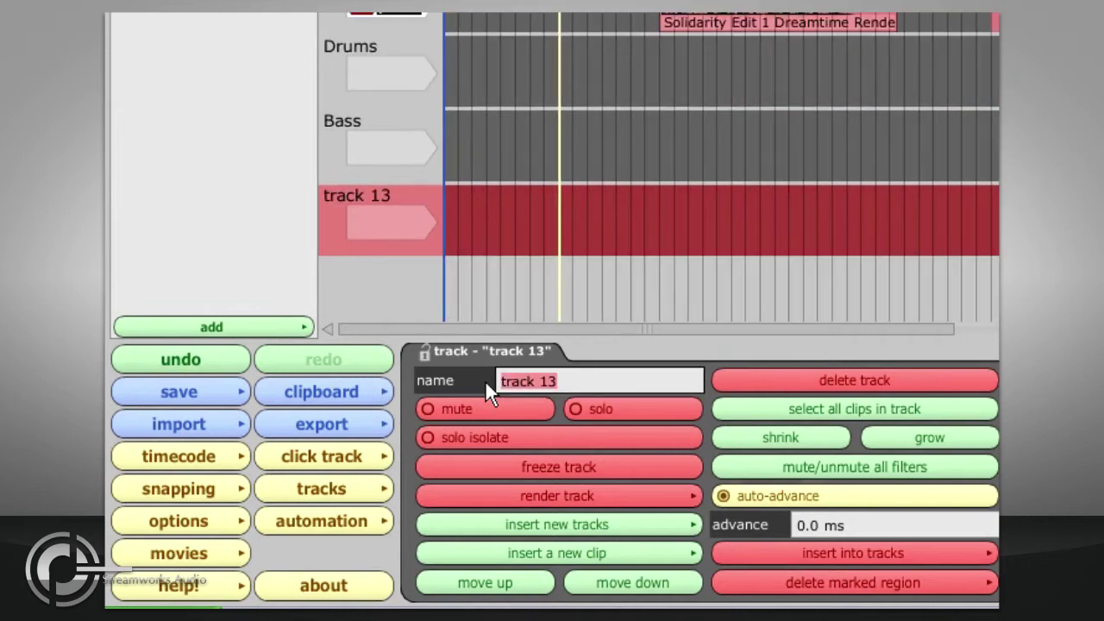
pyautogui.write('Guitar')
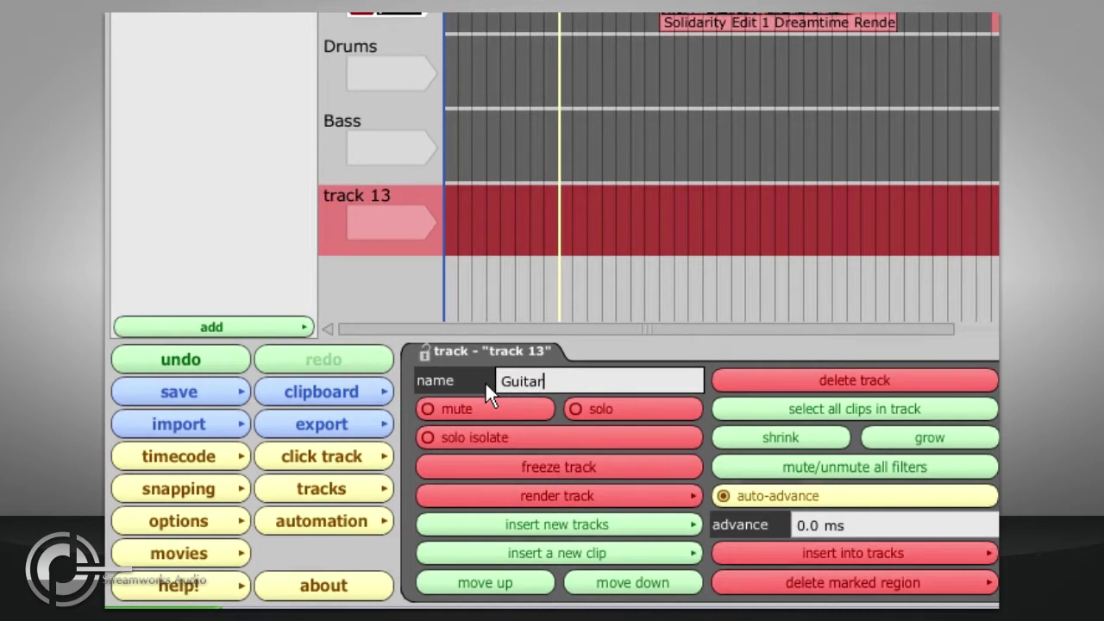
pyautogui.press('Return')
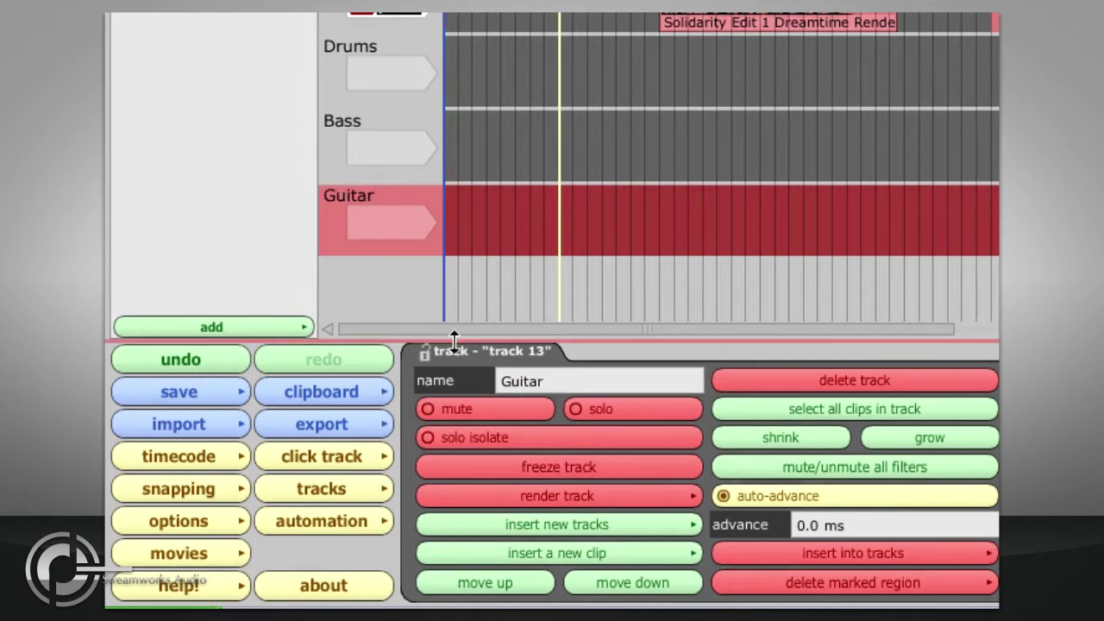
# Step: Set the Guitar track's input device to Mackie Mixer, then select the Bass track
pyautogui.click(388, 235)
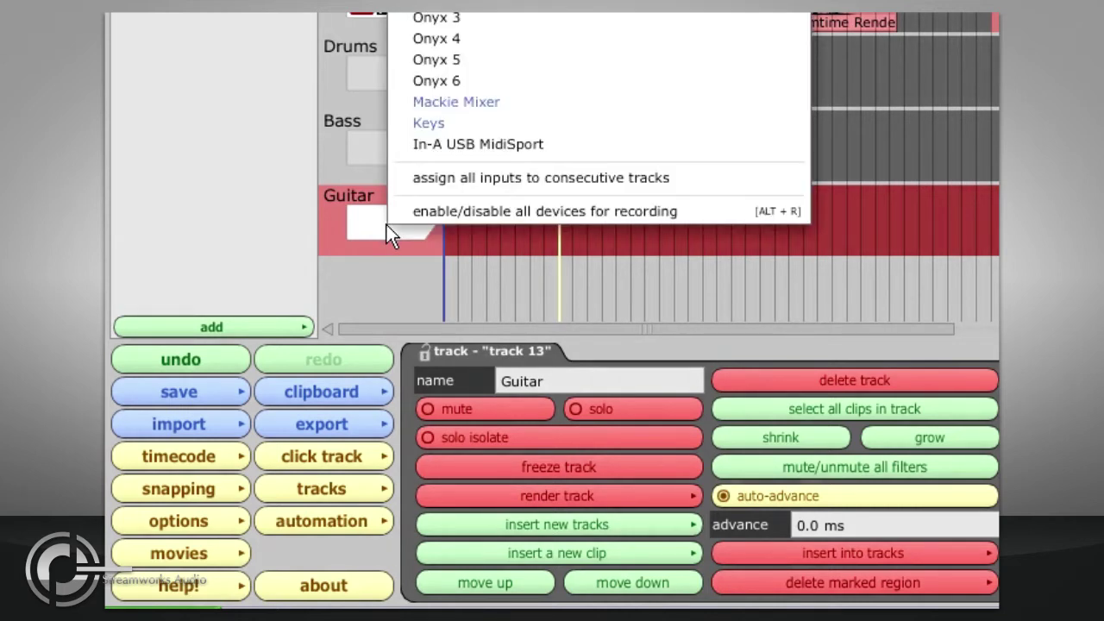
pyautogui.click(412, 104)
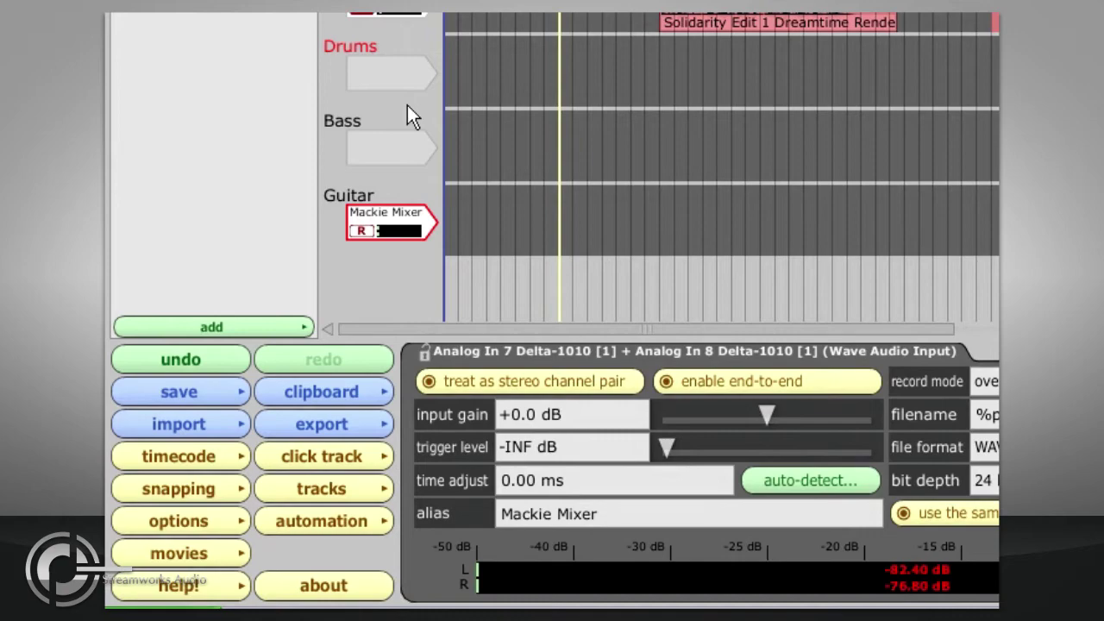
pyautogui.click(406, 129)
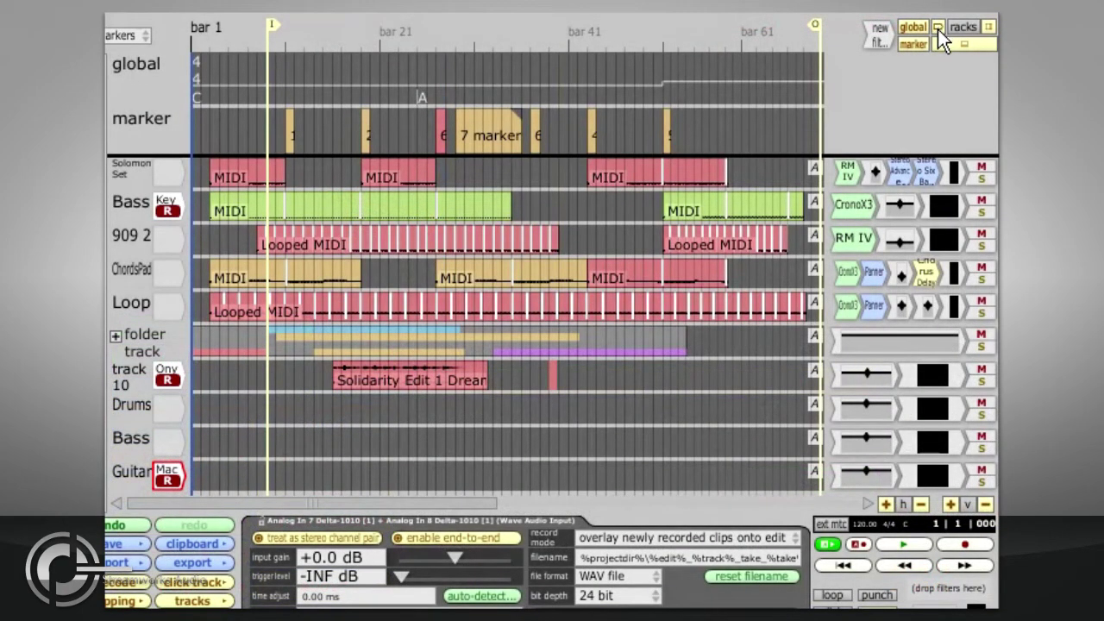
# Step: Toggle the track headers between compact and simplified layouts, ending on simplified
pyautogui.click(937, 27)
pyautogui.moveTo(640, 267)
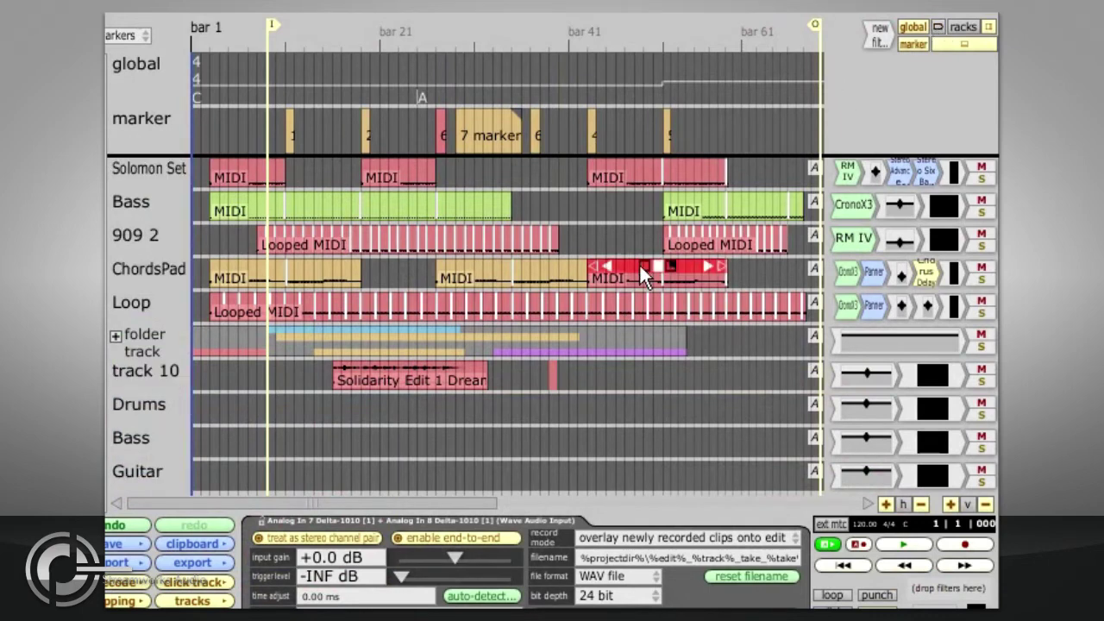
pyautogui.press('i')
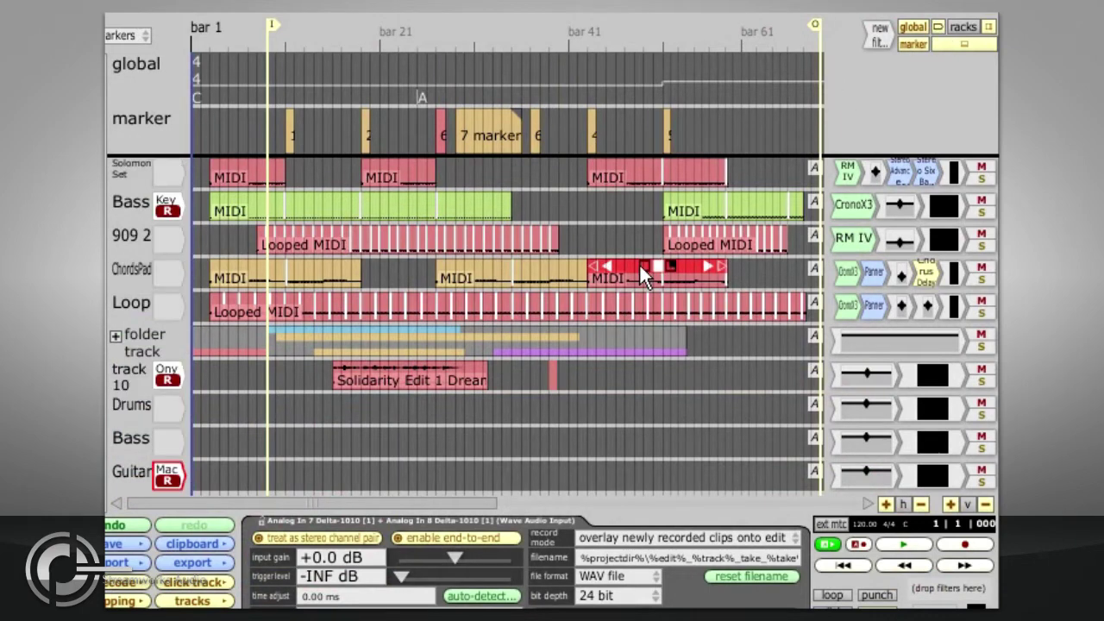
pyautogui.press('i')
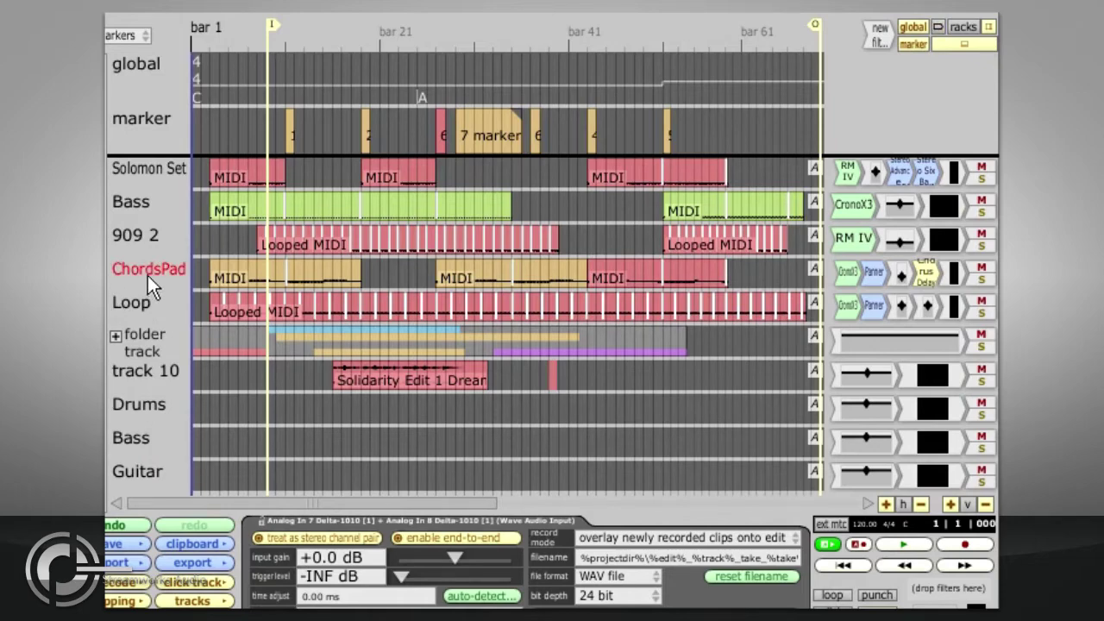
# Step: Widen the filter area, lower track 10's volume to -1.86 dB, and open Solomon Set's RM IV plugin
pyautogui.moveTo(246, 336)
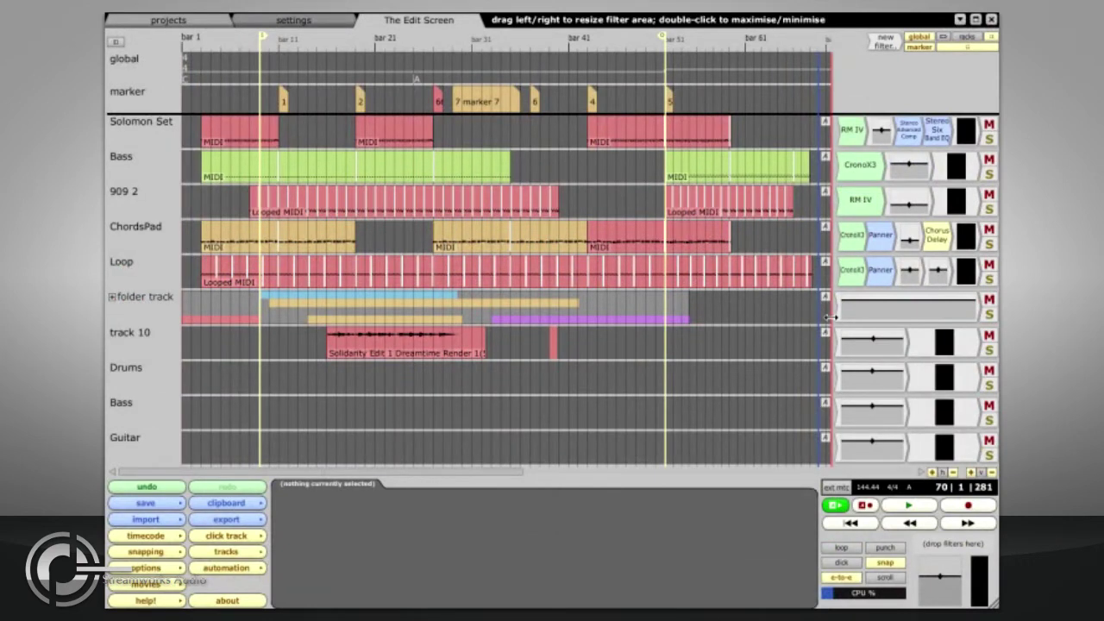
pyautogui.moveTo(828, 317); pyautogui.dragTo(729, 323)
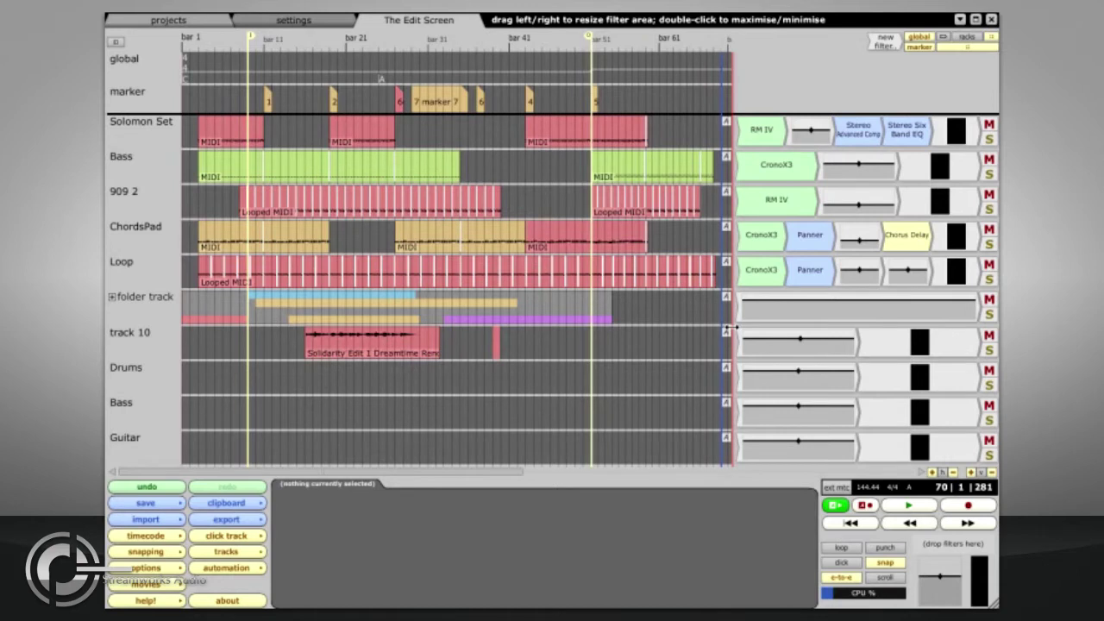
pyautogui.moveTo(774, 338)
pyautogui.mouseDown()
pyautogui.moveTo(773, 394)
pyautogui.moveTo(773, 343)
pyautogui.mouseUp()
pyautogui.click(897, 352)
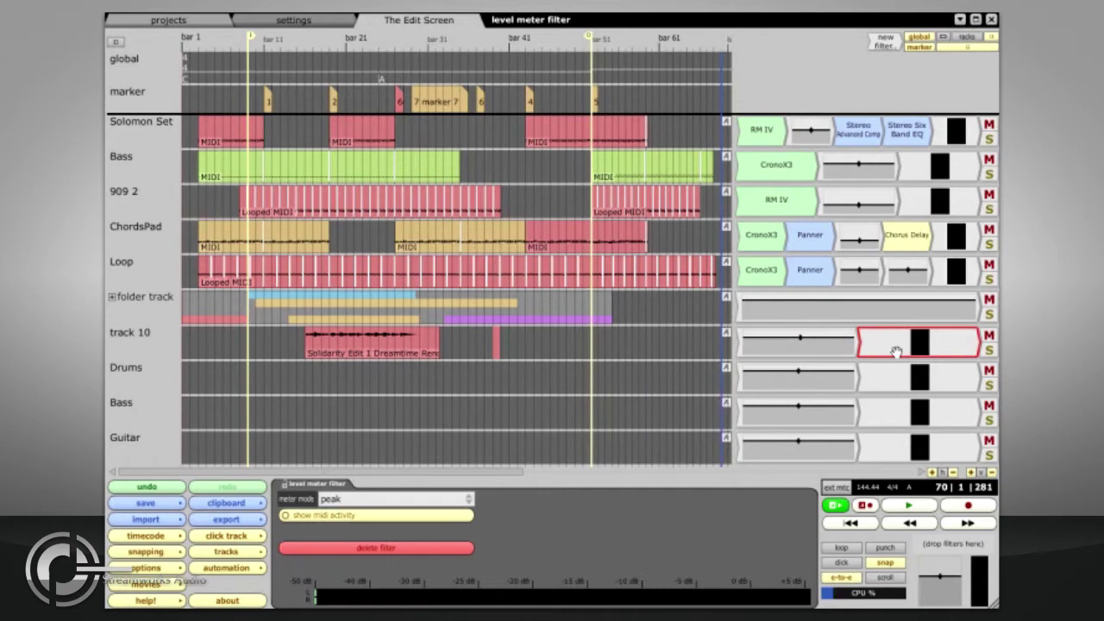
pyautogui.doubleClick(753, 136)
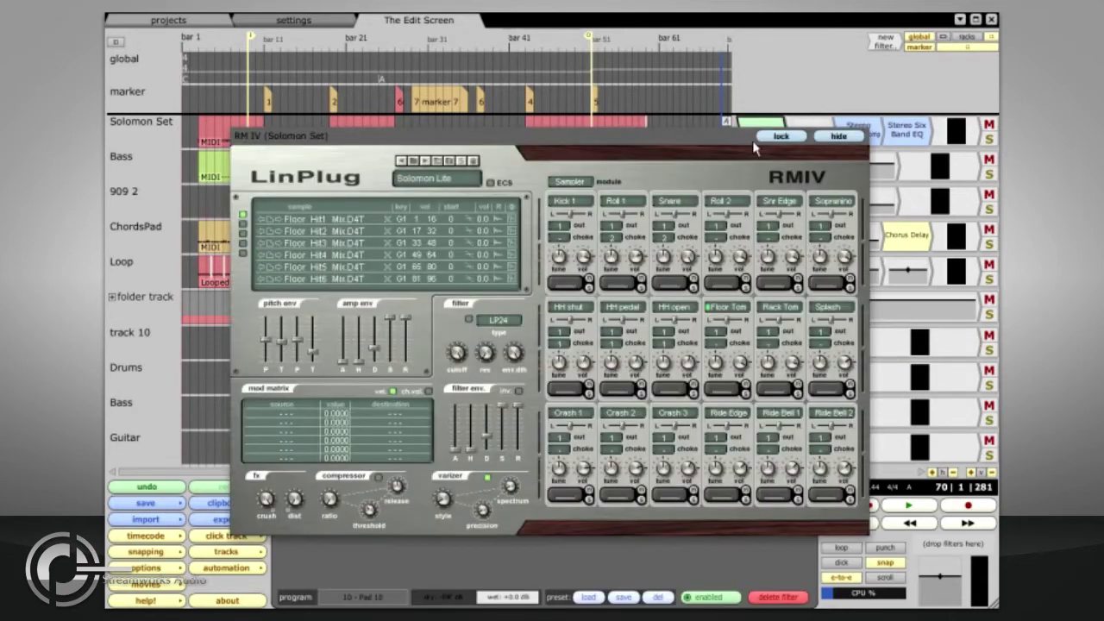
pyautogui.click(837, 136)
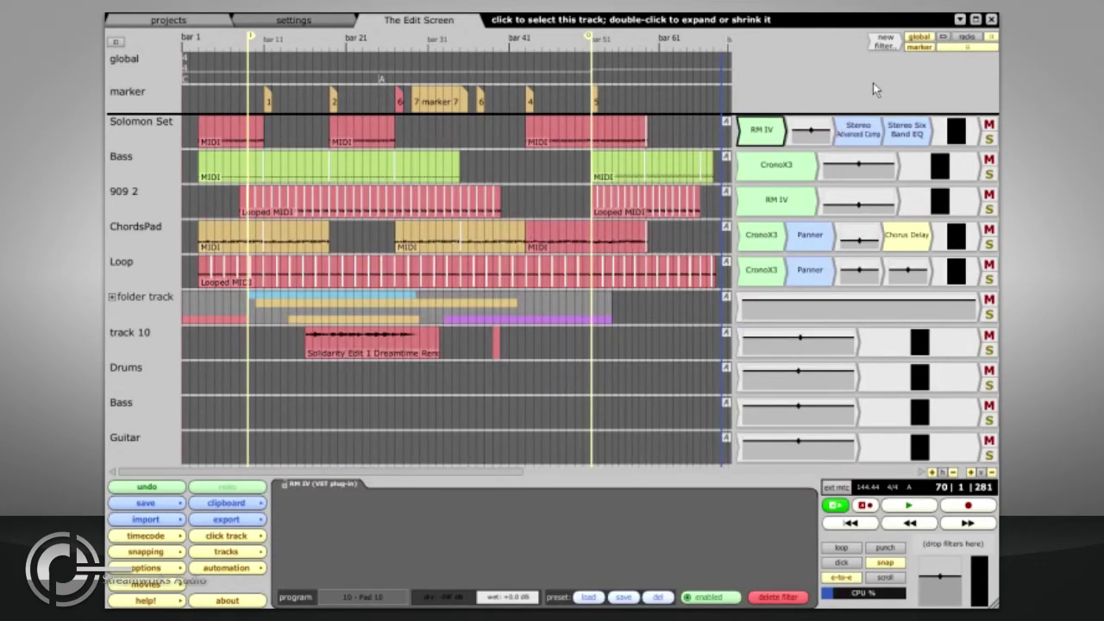
pyautogui.moveTo(883, 42); pyautogui.dragTo(747, 375)
pyautogui.moveTo(719, 583)
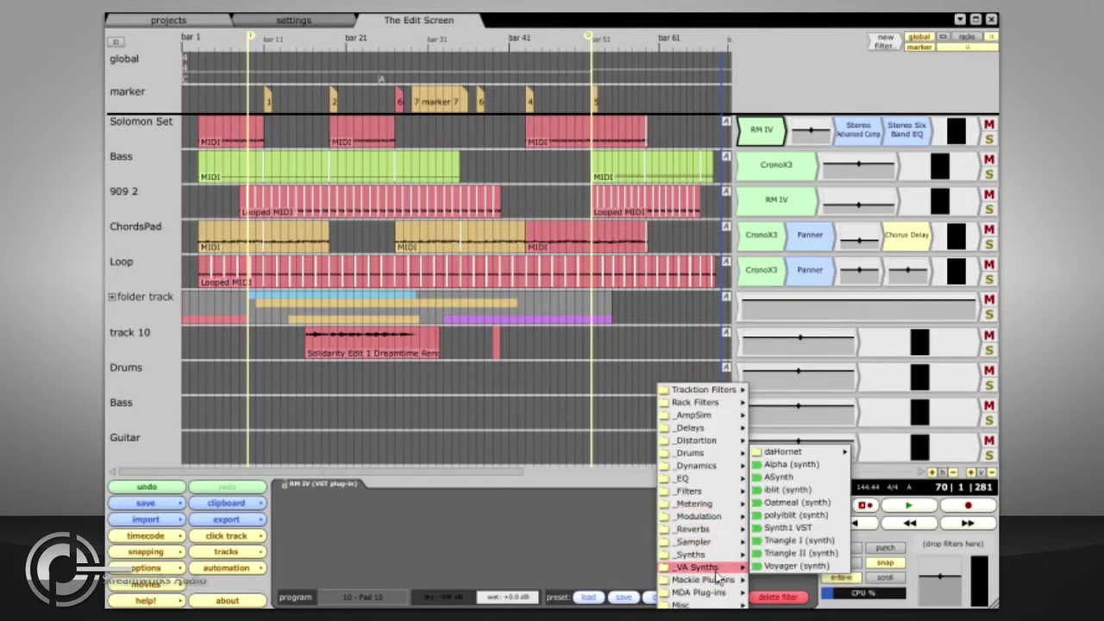
pyautogui.click(786, 473)
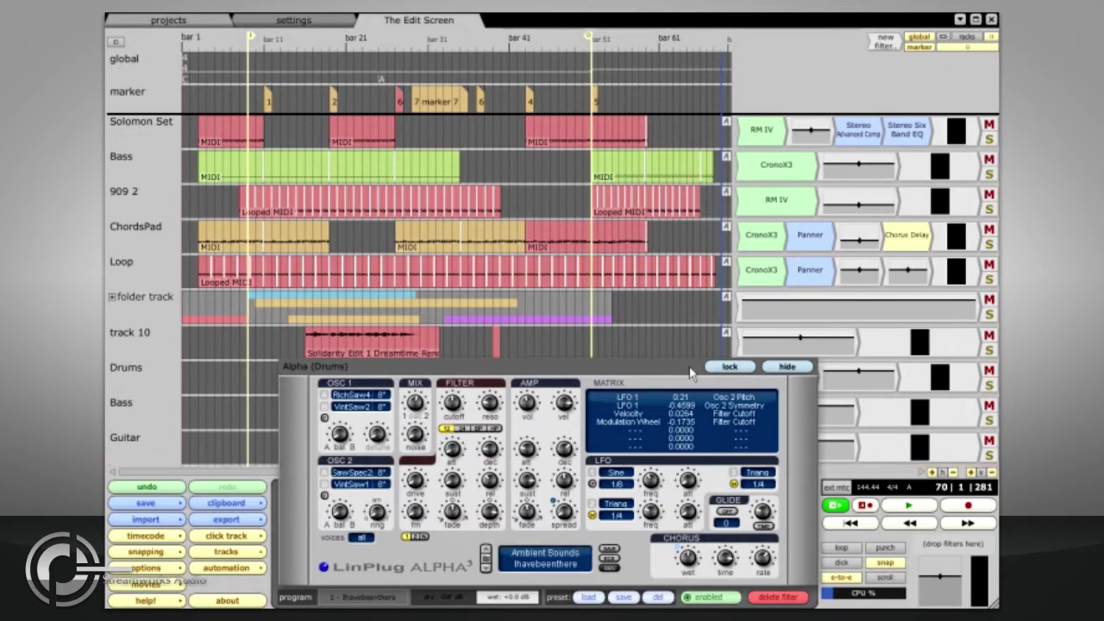
pyautogui.moveTo(695, 373); pyautogui.dragTo(609, 333)
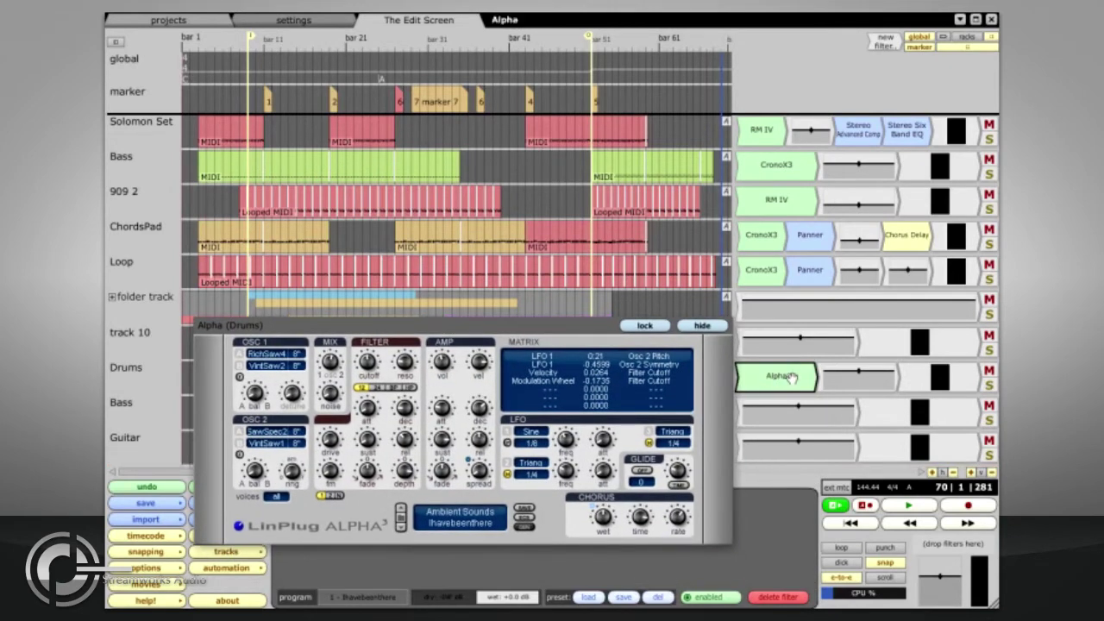
pyautogui.moveTo(788, 376); pyautogui.dragTo(837, 379)
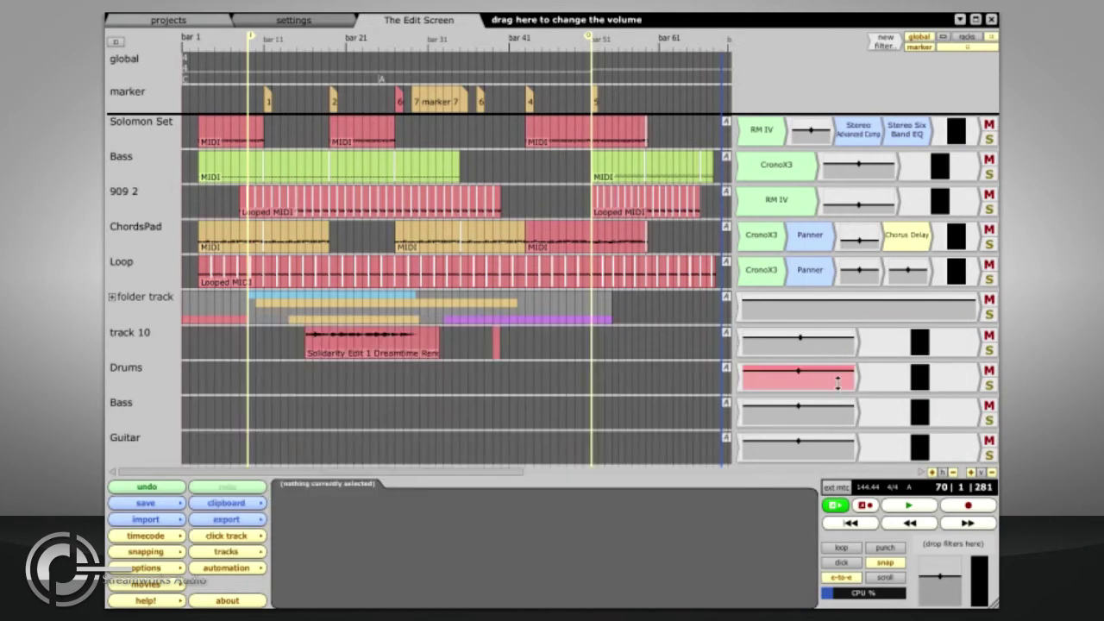
pyautogui.doubleClick(756, 272)
pyautogui.moveTo(686, 347); pyautogui.dragTo(641, 164)
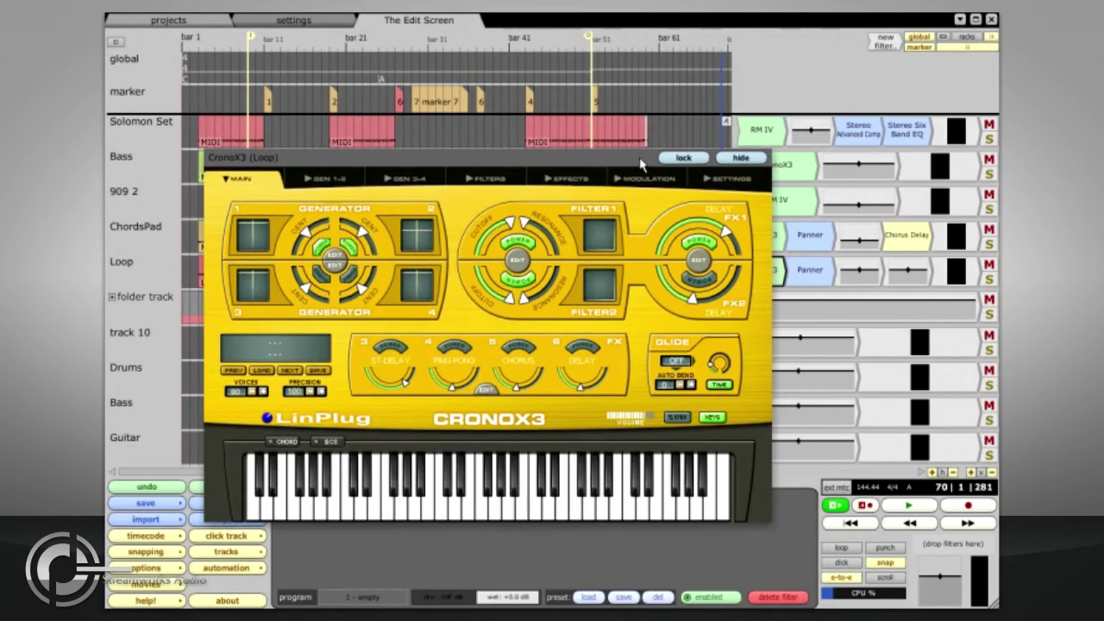
pyautogui.click(700, 159)
pyautogui.moveTo(653, 160); pyautogui.dragTo(593, 95)
pyautogui.doubleClick(789, 164)
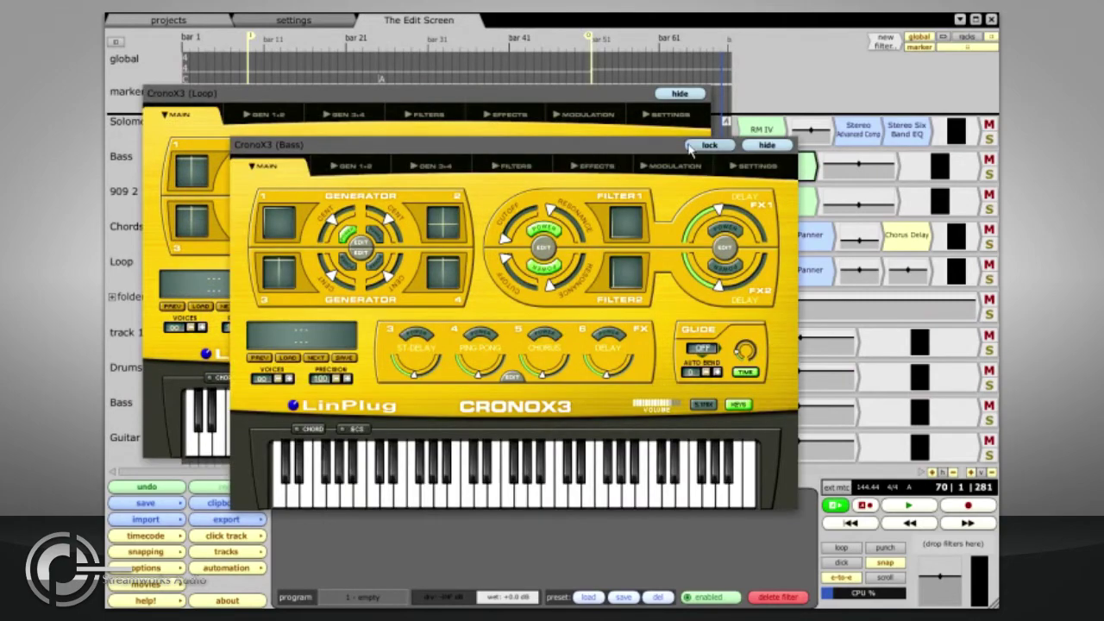
pyautogui.moveTo(690, 149); pyautogui.dragTo(804, 199)
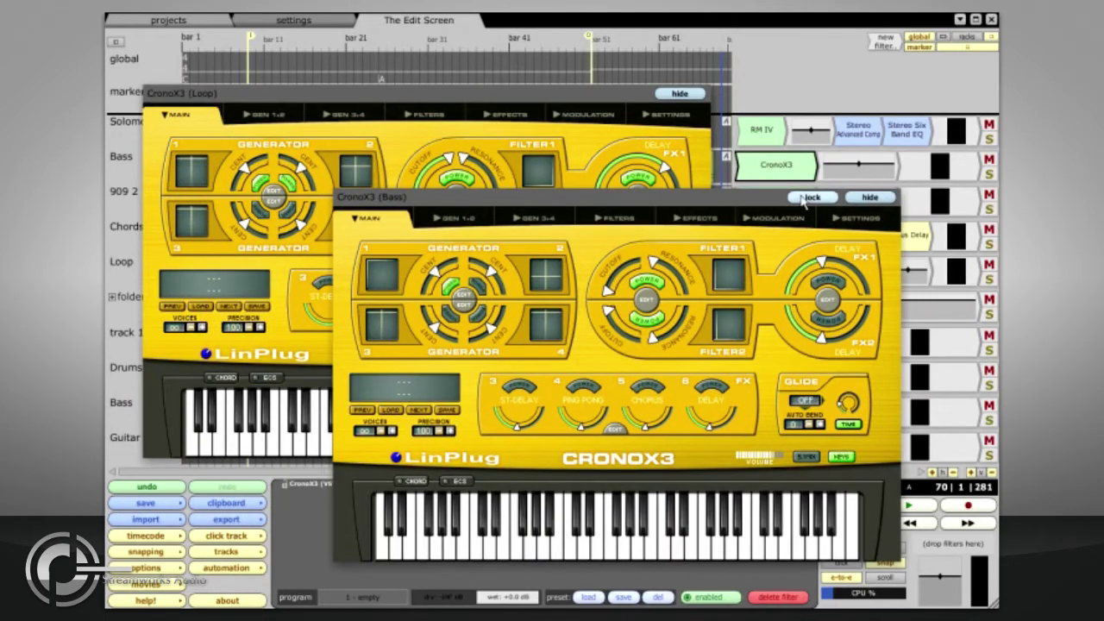
pyautogui.click(869, 198)
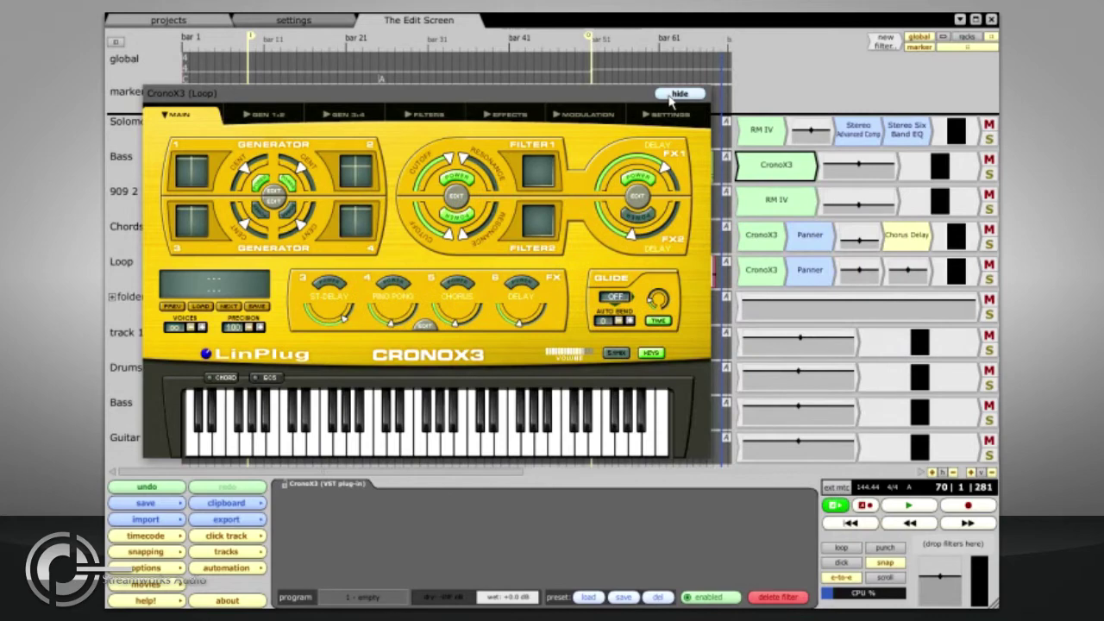
pyautogui.click(673, 94)
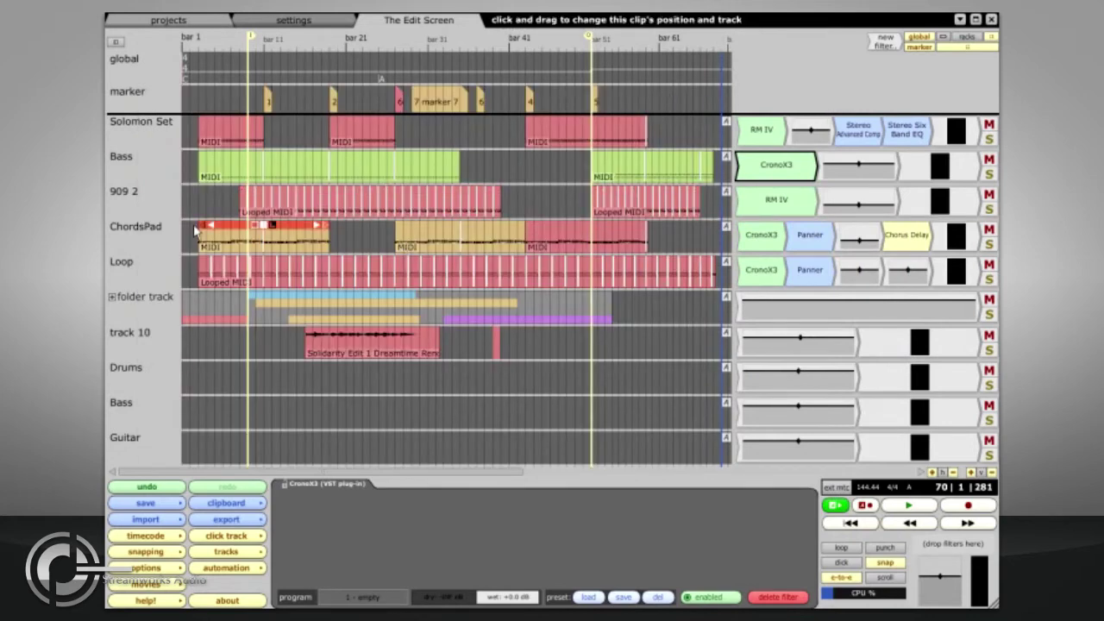
# Step: Expand all tracks to tall rows, then fit every track into the view vertically
pyautogui.doubleClick(132, 260)
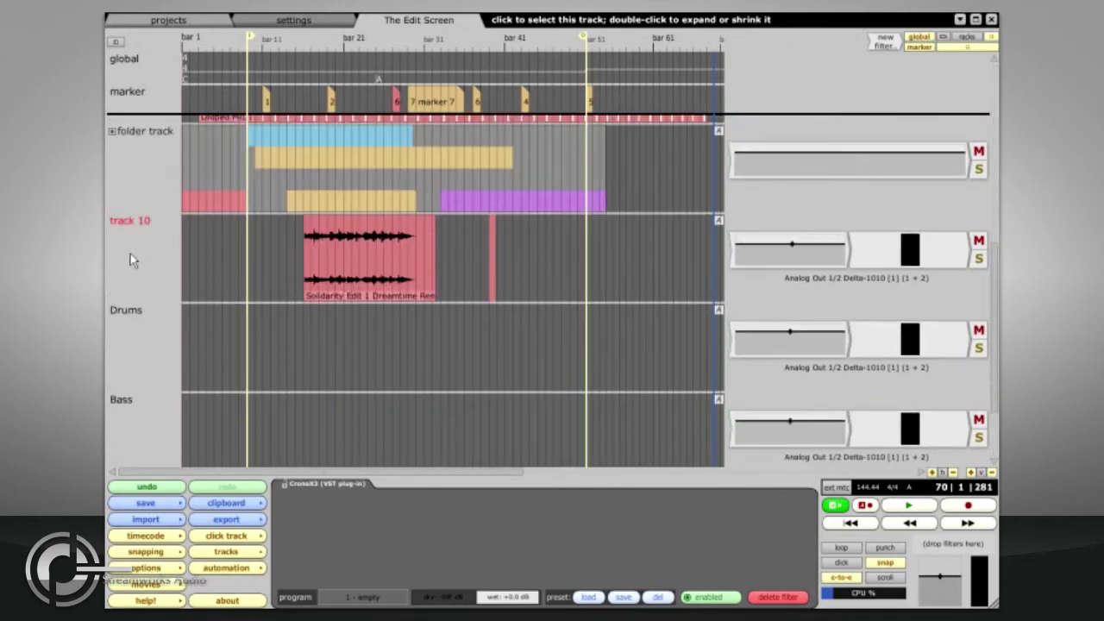
pyautogui.scroll(-3, 864, 275)
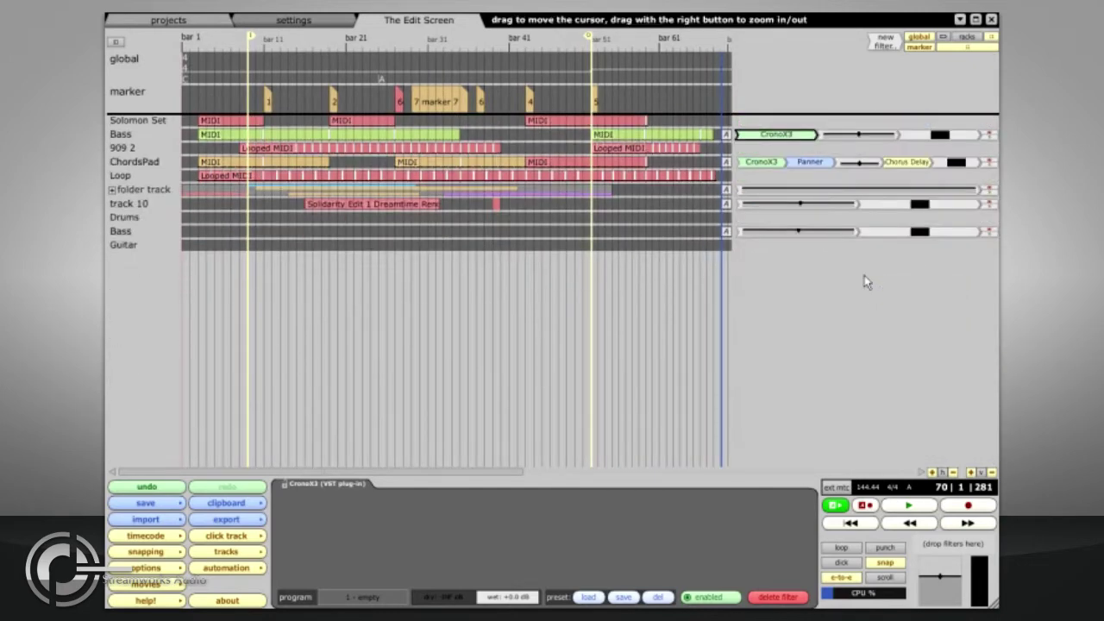
pyautogui.scroll(2, 863, 275)
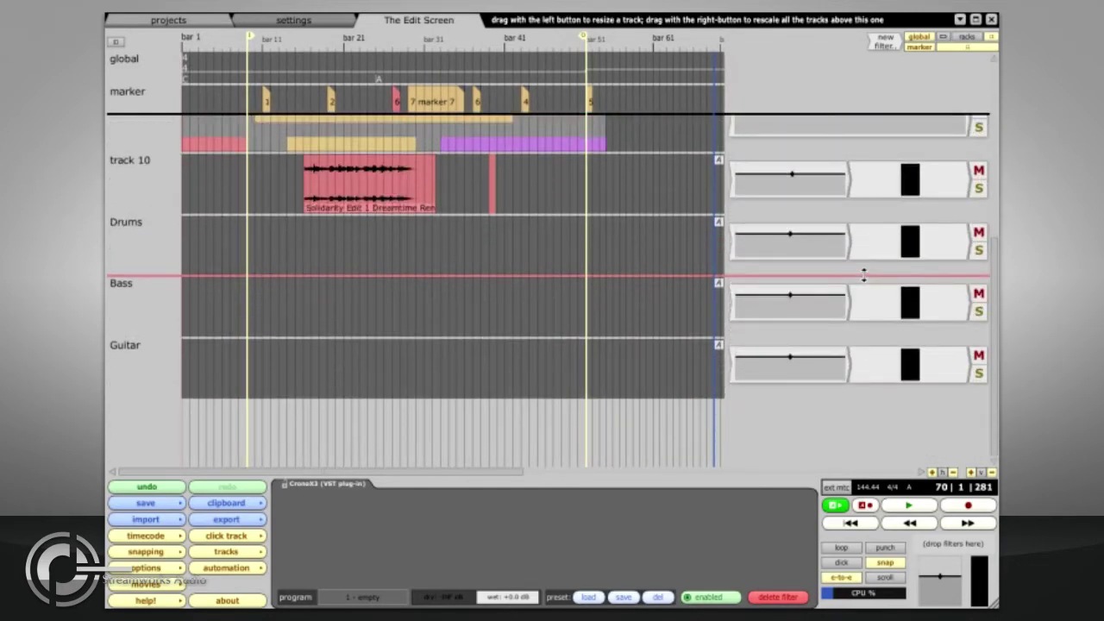
pyautogui.scroll(3, 863, 274)
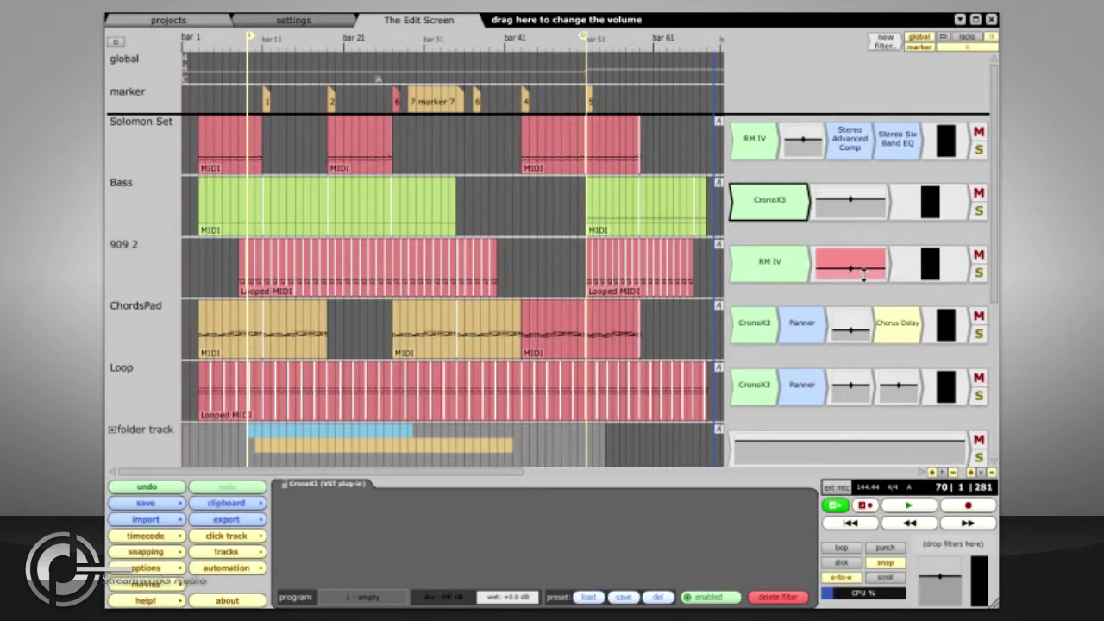
pyautogui.click(984, 473)
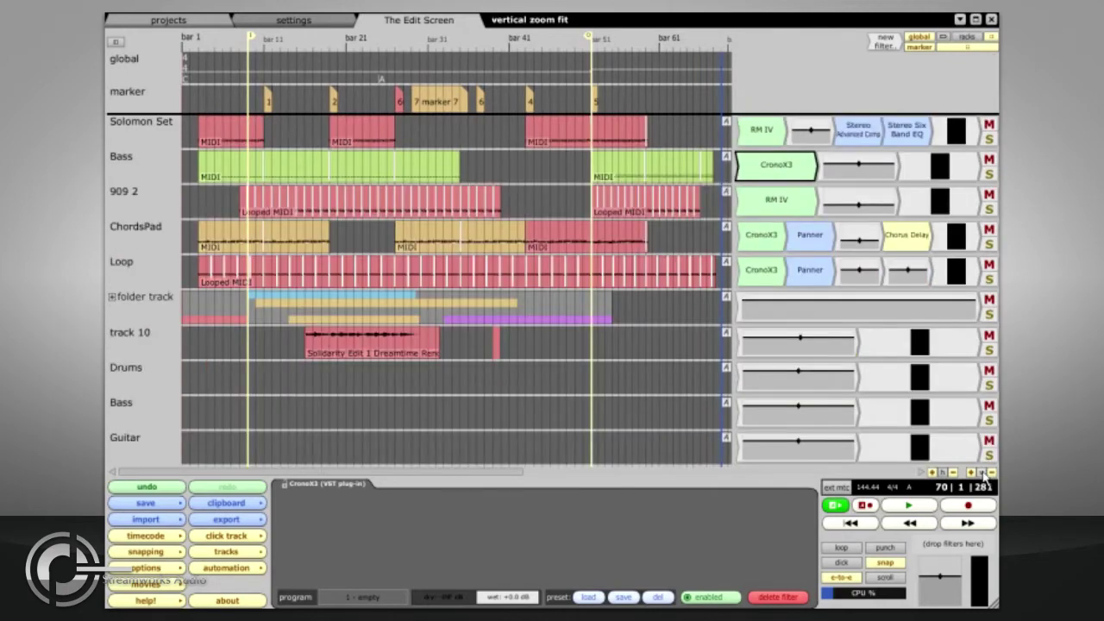
# Step: Adjust row height and timeline zoom back to bars 1–67, then fit all tracks vertically again
pyautogui.click(972, 473)
pyautogui.click(973, 475)
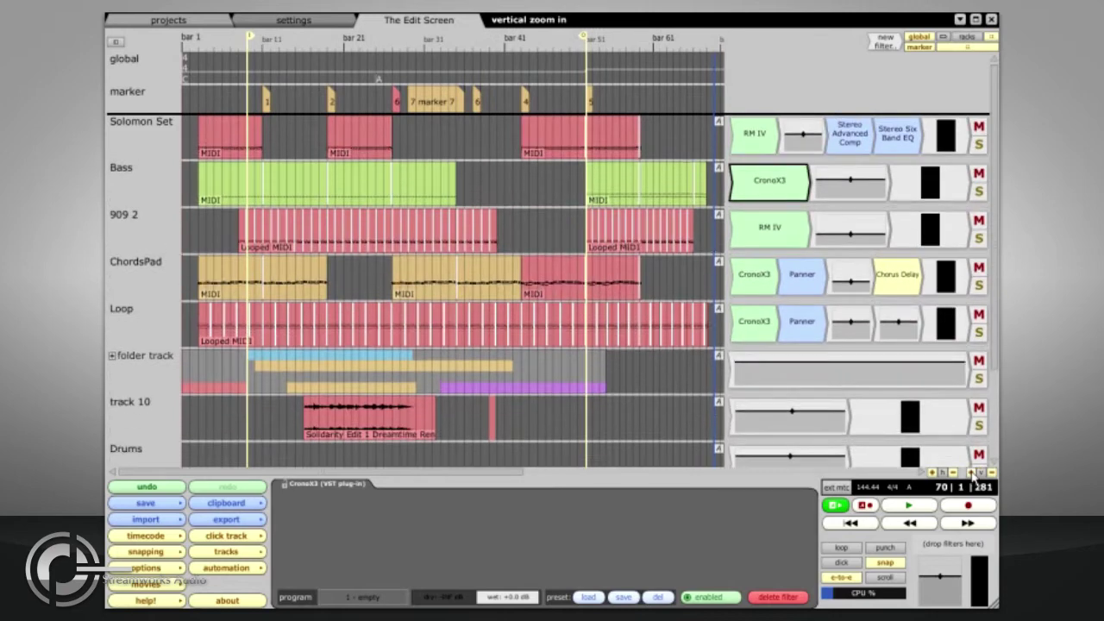
pyautogui.click(974, 474)
pyautogui.click(934, 473)
pyautogui.click(934, 474)
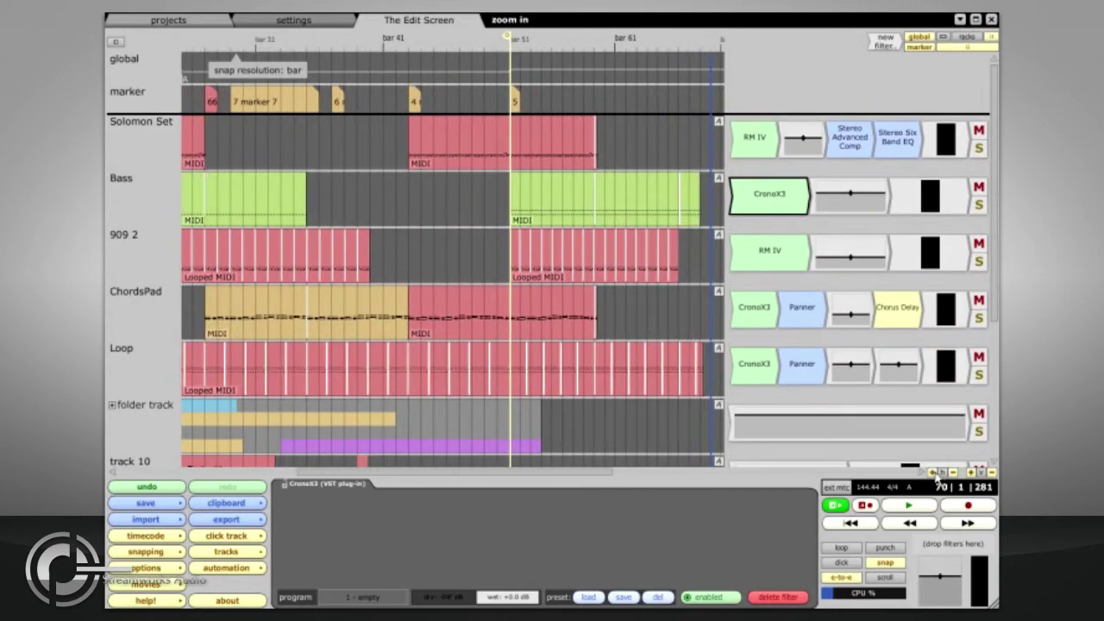
pyautogui.click(952, 474)
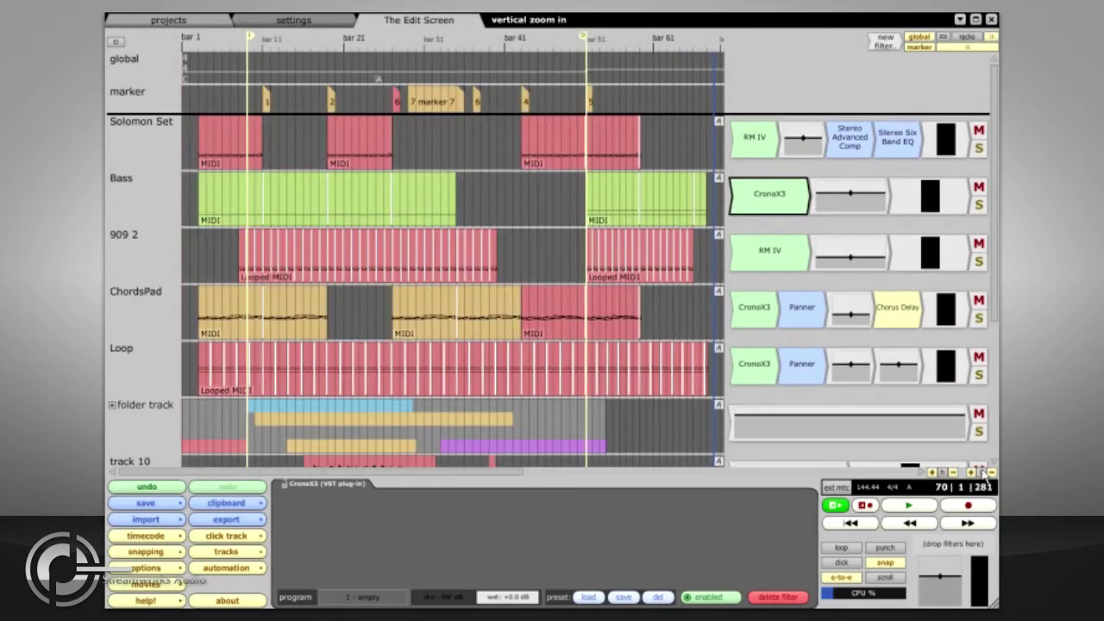
pyautogui.click(983, 473)
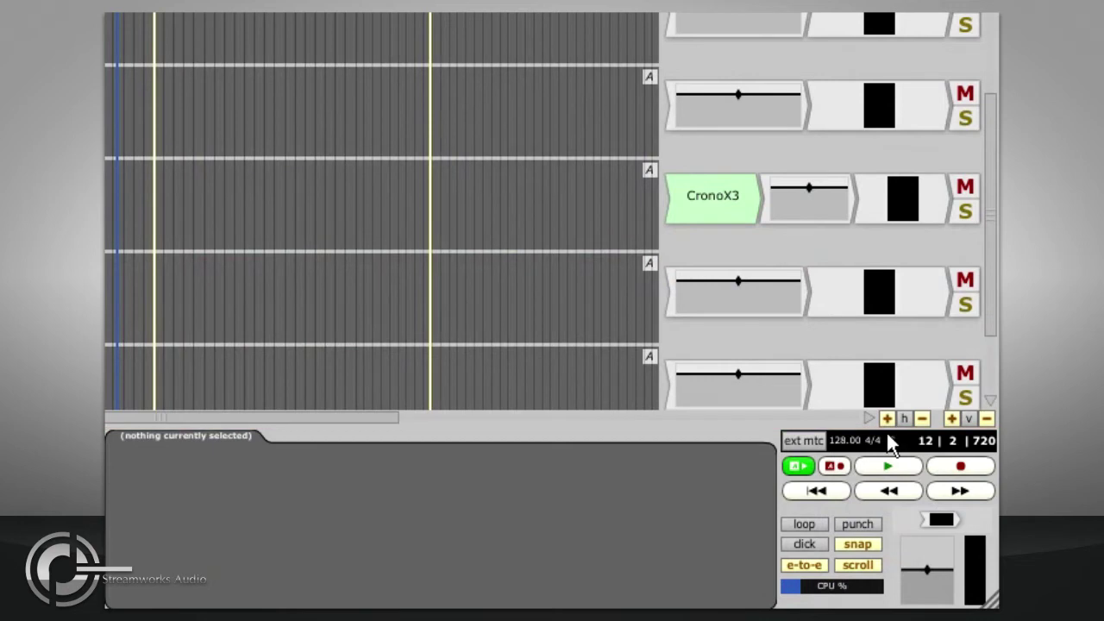
# Step: View the tempo, time signature and pitch settings, then move the playhead to bar 35 beat 1
pyautogui.click(834, 441)
pyautogui.click(871, 443)
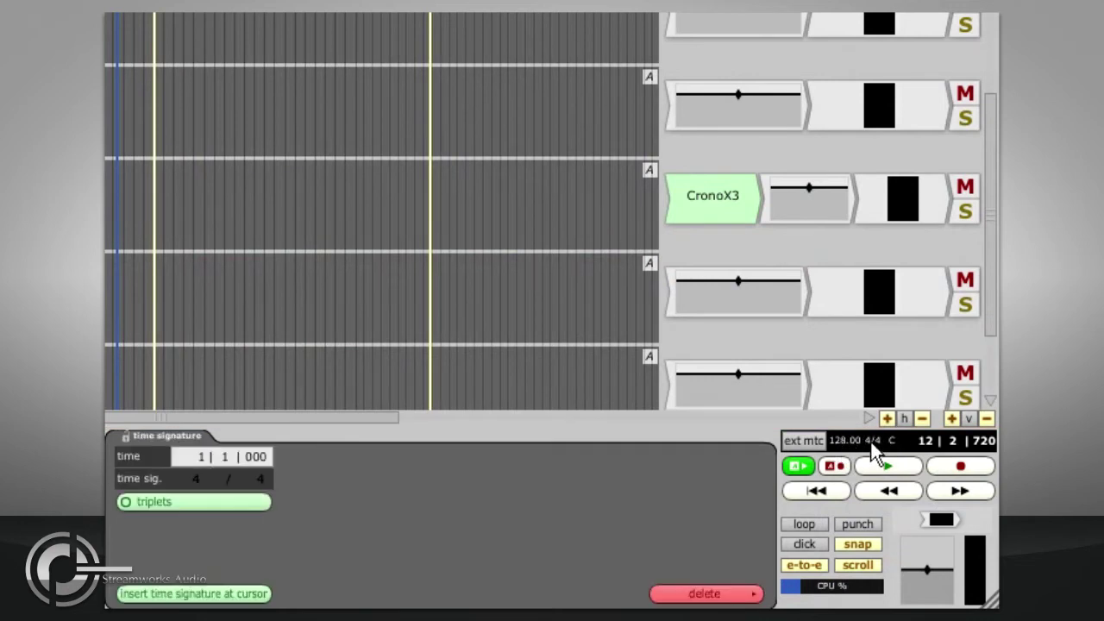
pyautogui.click(891, 440)
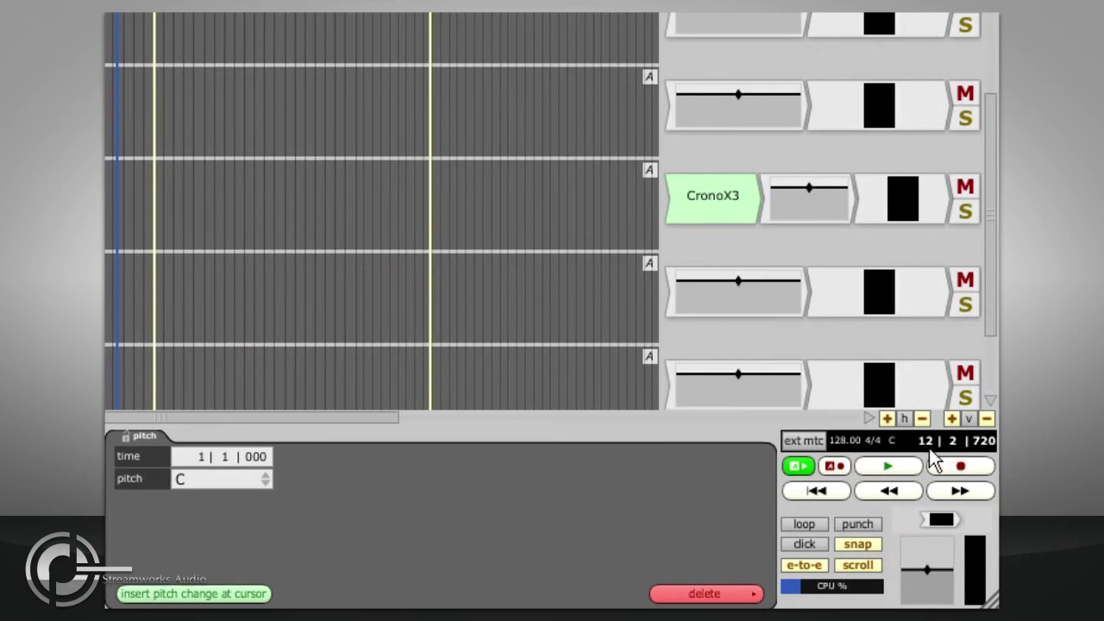
pyautogui.click(922, 443)
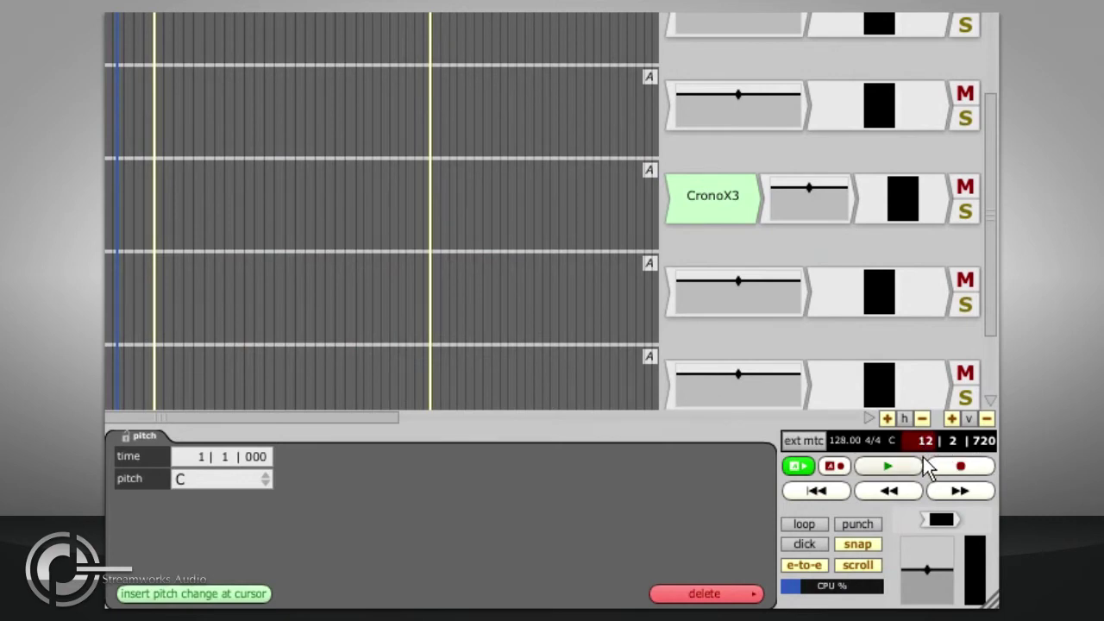
pyautogui.write('35')
pyautogui.press('Return')
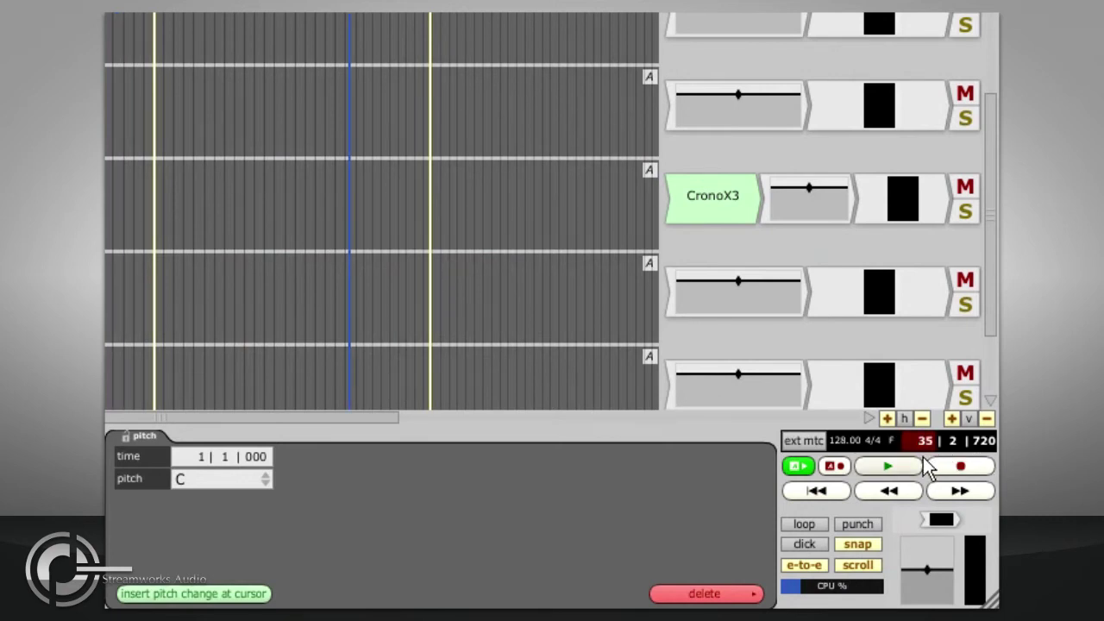
pyautogui.click(953, 444)
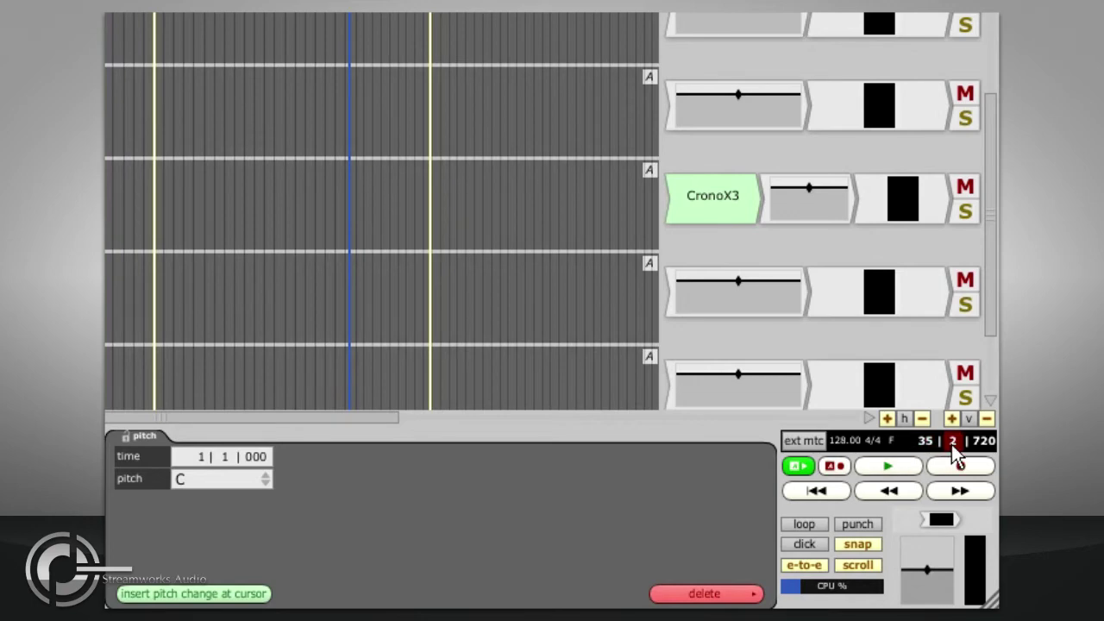
pyautogui.write('1')
pyautogui.press('Return')
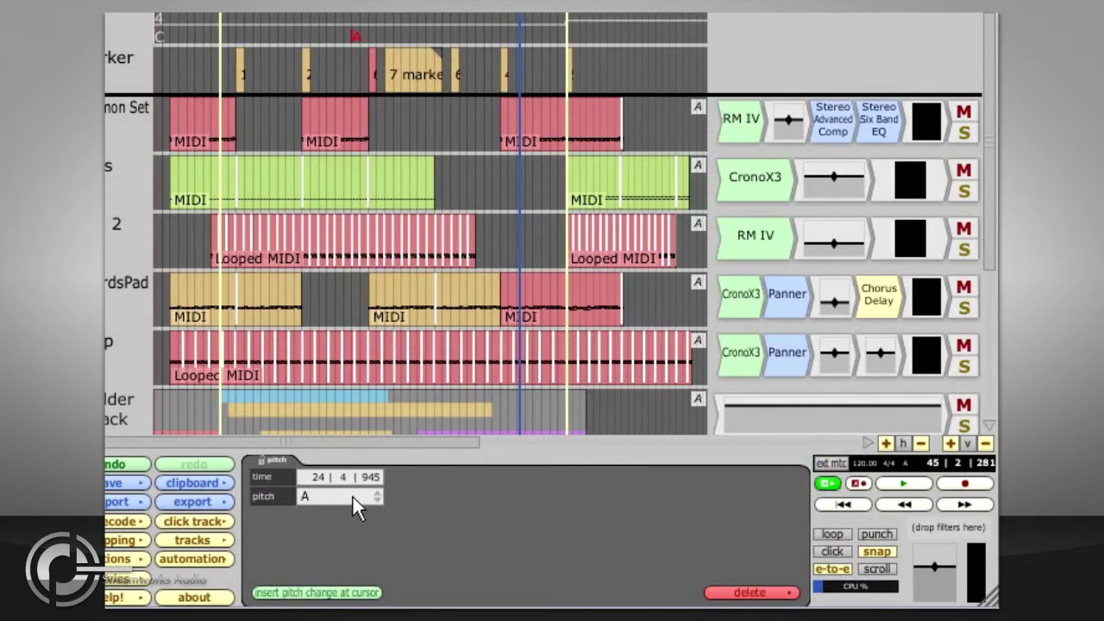
# Step: Change the pitch change to F, move the playhead to bar 39, and show the tempo settings
pyautogui.click(353, 497)
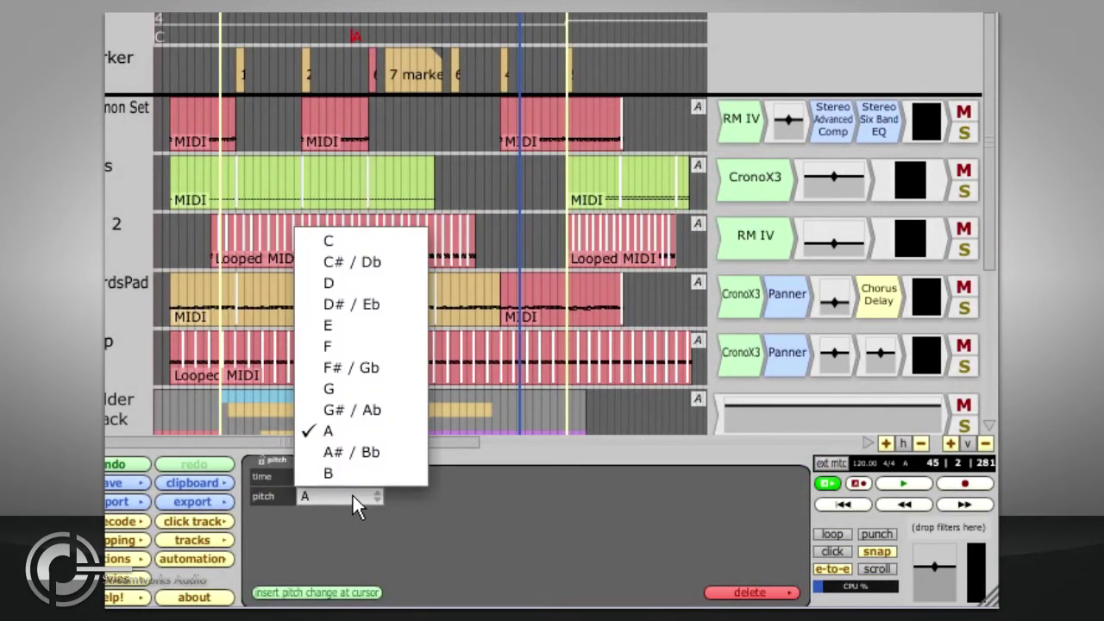
pyautogui.click(354, 349)
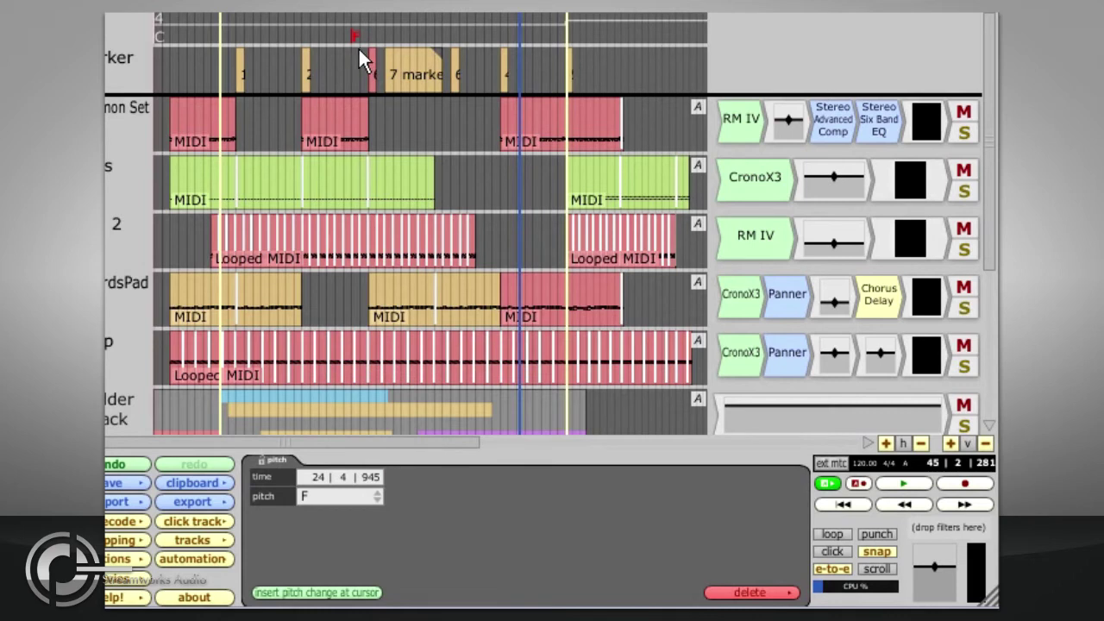
pyautogui.moveTo(475, 134)
pyautogui.mouseDown()
pyautogui.moveTo(445, 129)
pyautogui.moveTo(479, 131)
pyautogui.mouseUp()
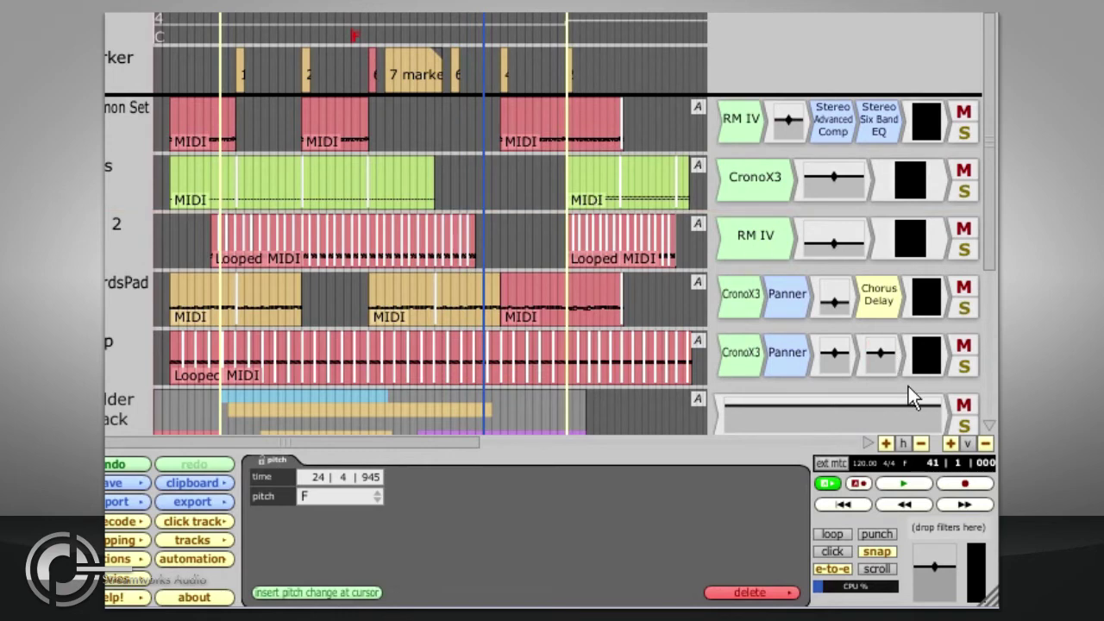
pyautogui.click(860, 464)
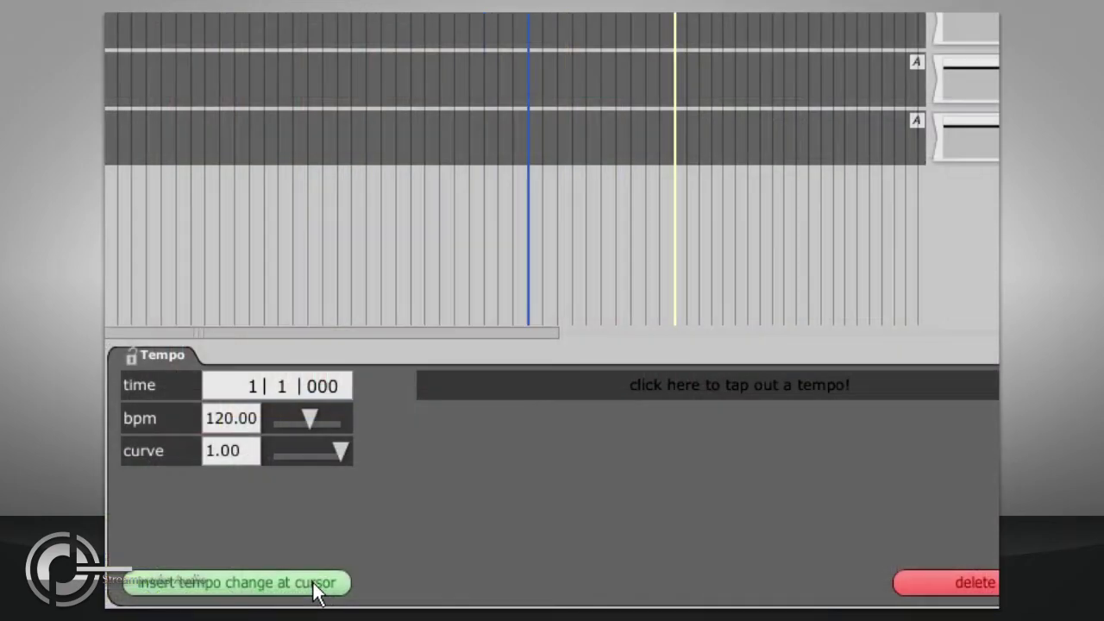
# Step: Insert a tempo change at bar 41, enter 150 bpm, then lower it to 92.47 bpm
pyautogui.click(311, 582)
pyautogui.doubleClick(219, 418)
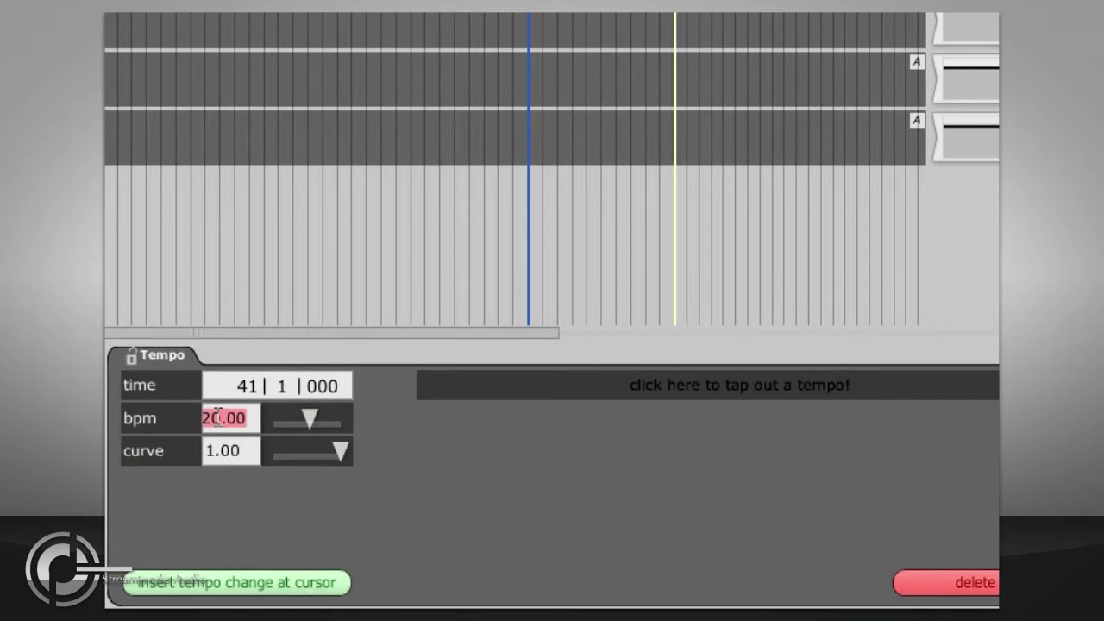
pyautogui.write('150')
pyautogui.press('Return')
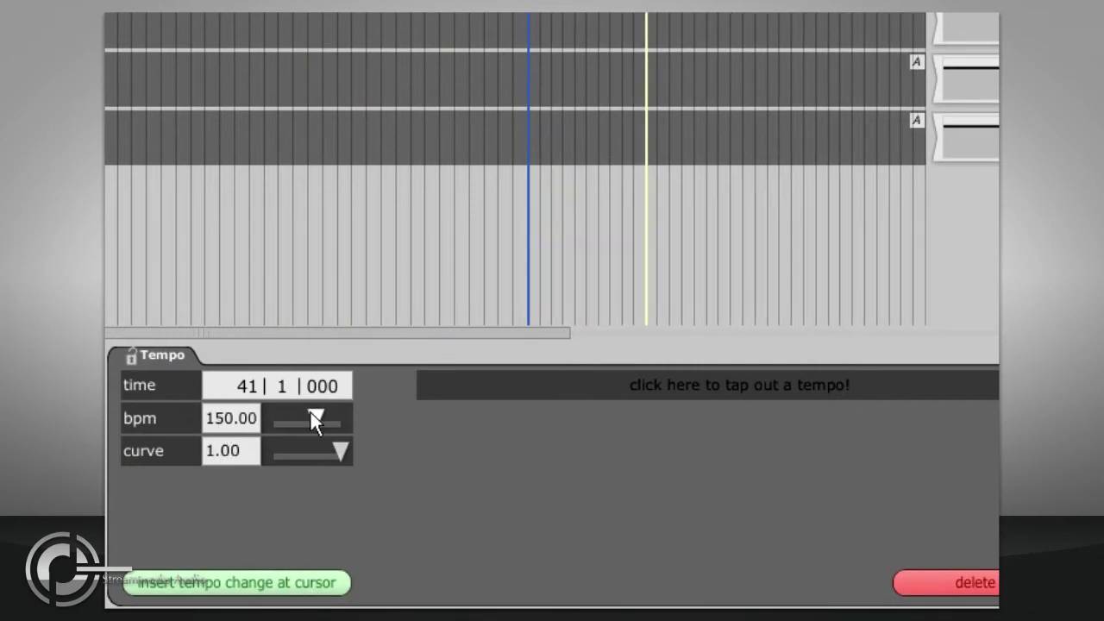
pyautogui.moveTo(310, 412)
pyautogui.mouseDown()
pyautogui.moveTo(321, 413)
pyautogui.moveTo(303, 413)
pyautogui.mouseUp()
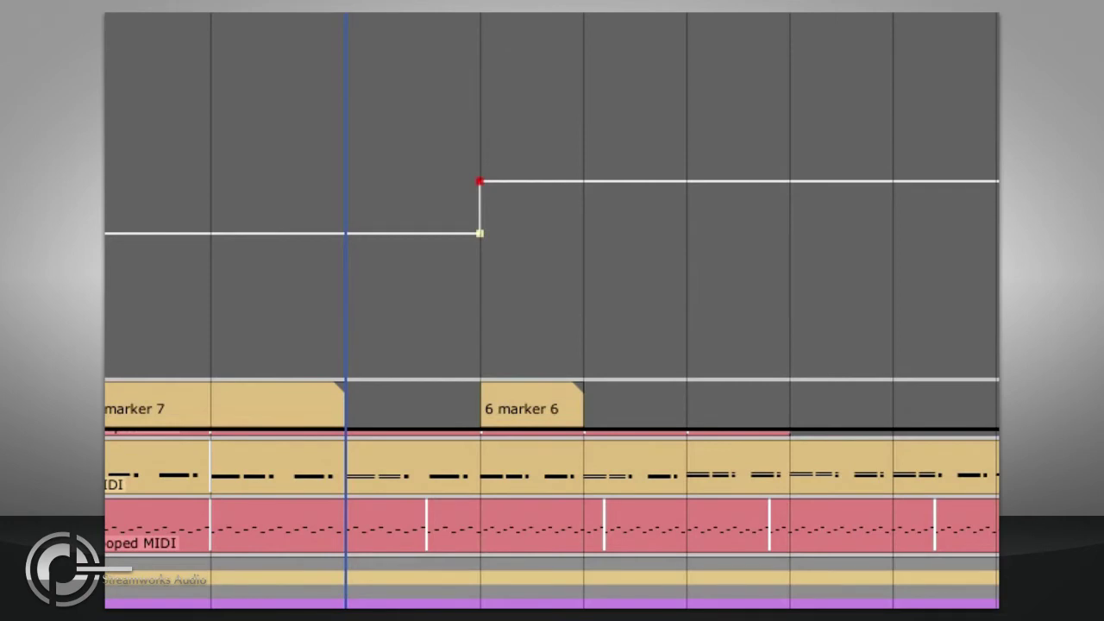
# Step: Place the playhead just before the tempo step and play back the tempo change
pyautogui.click(411, 302)
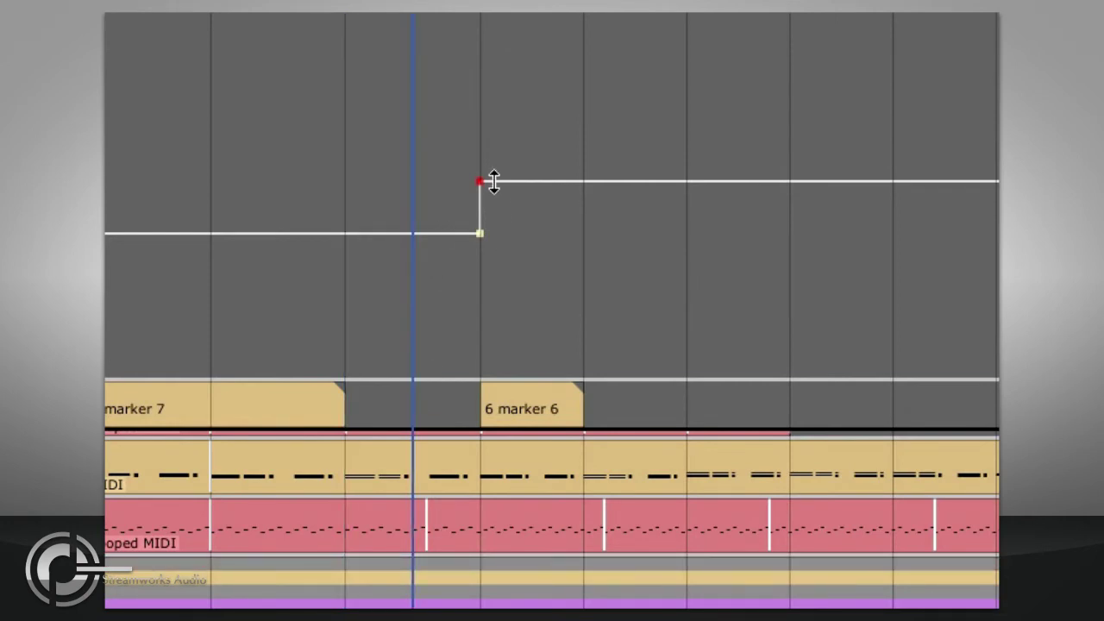
pyautogui.click(350, 276)
pyautogui.press('space')
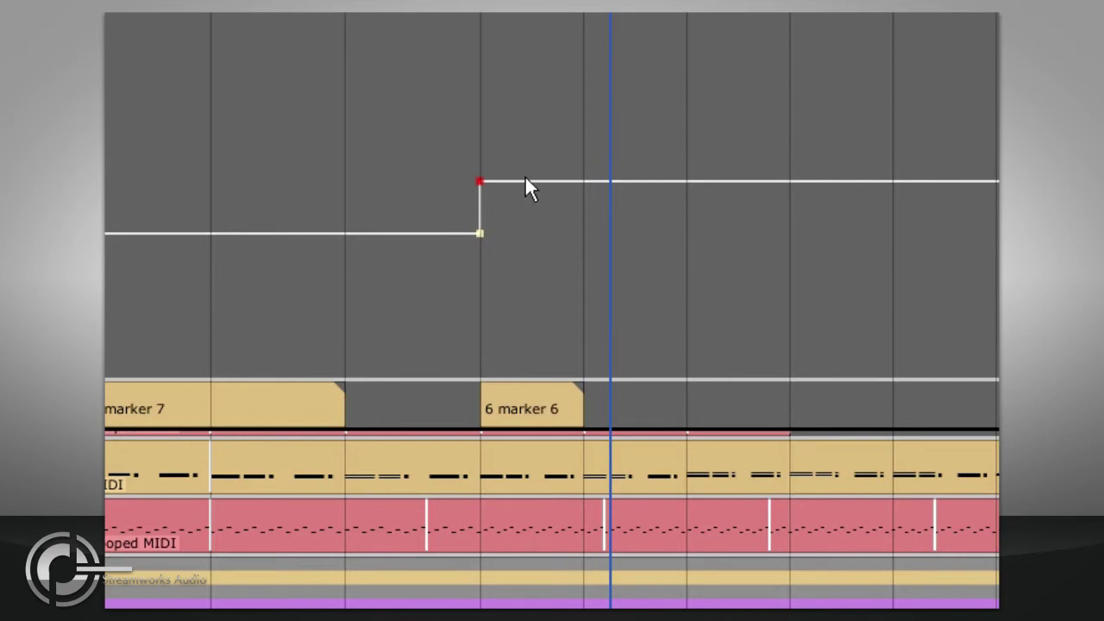
# Step: Raise the tempo after the step, bend the segment into a 0.44 curve, and replay
pyautogui.moveTo(523, 180); pyautogui.dragTo(673, 148)
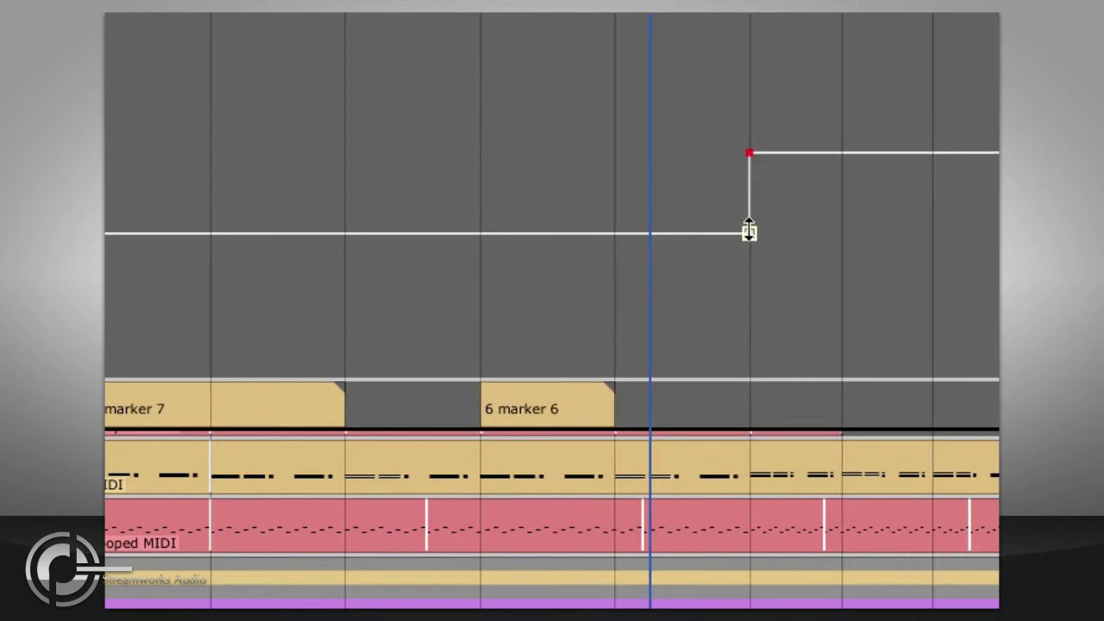
pyautogui.moveTo(750, 235)
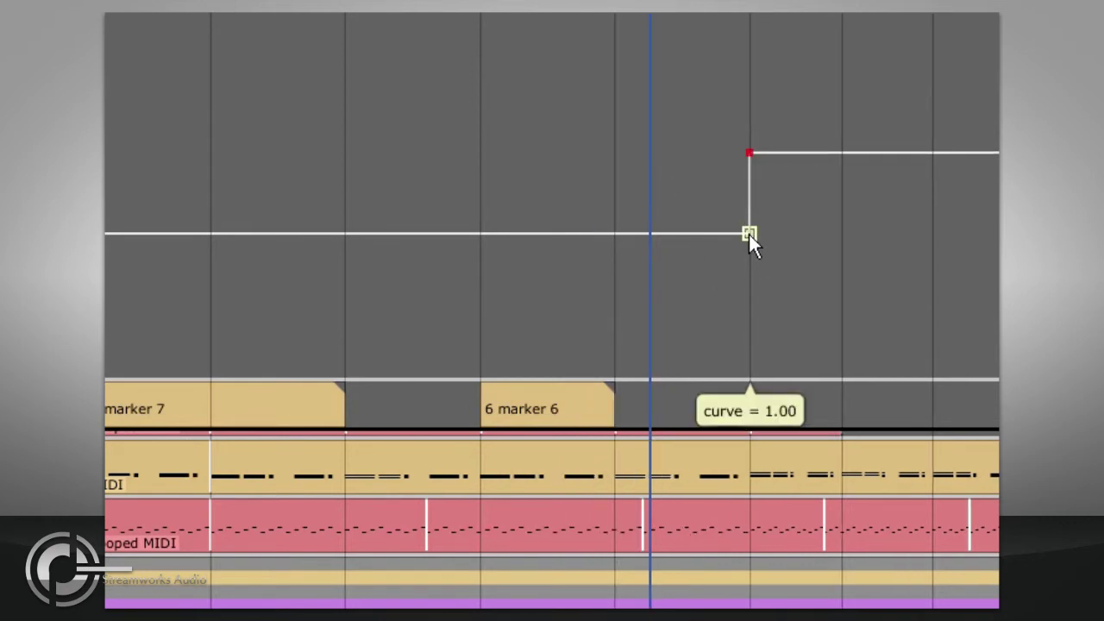
pyautogui.moveTo(749, 234); pyautogui.dragTo(714, 165)
pyautogui.click(334, 148)
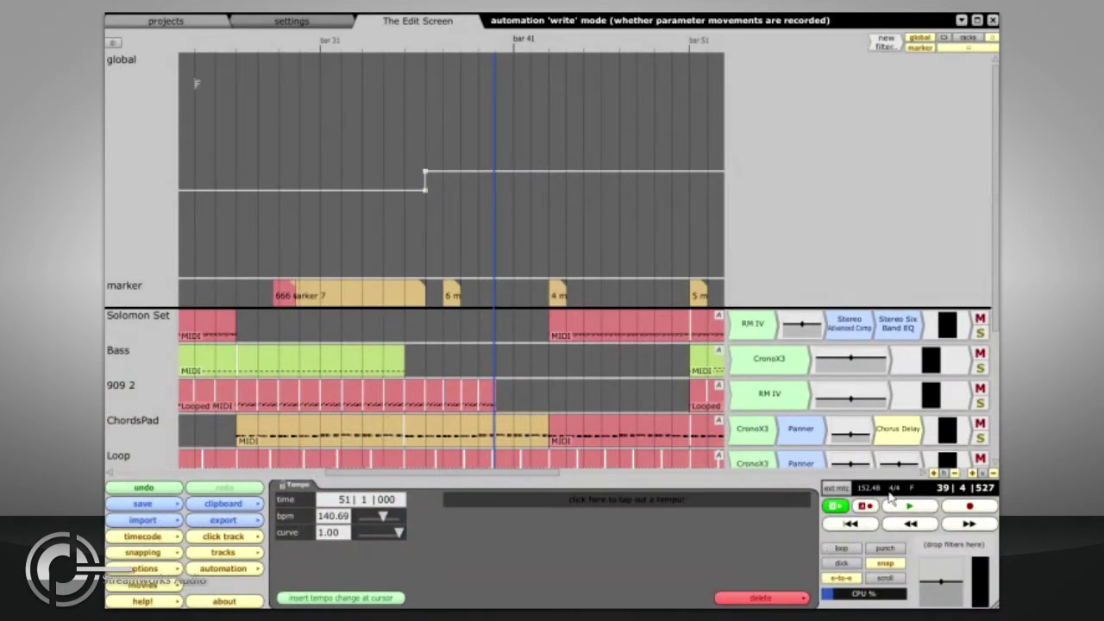
# Step: Add a 6/8 time signature change, move it to bar 37, and insert another at bar 42
pyautogui.click(893, 489)
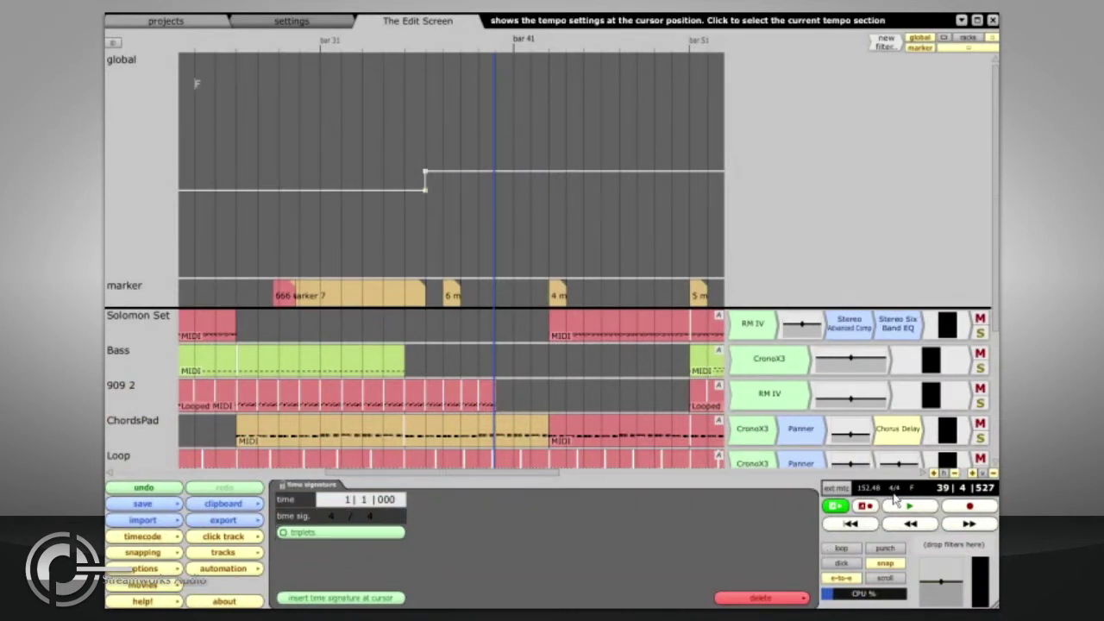
pyautogui.click(381, 600)
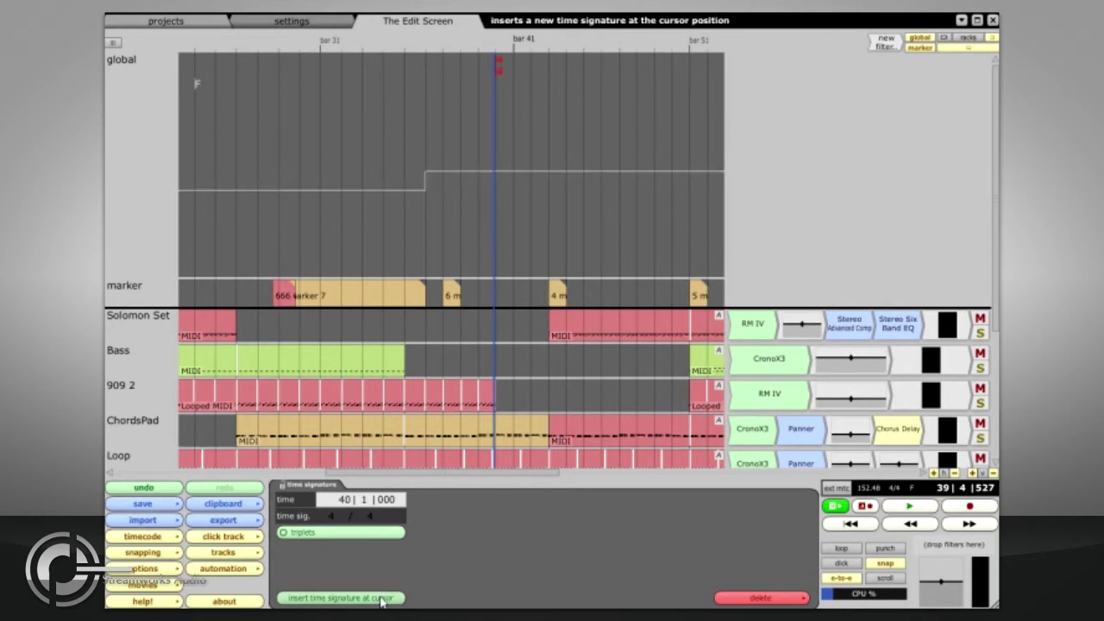
pyautogui.click(331, 516)
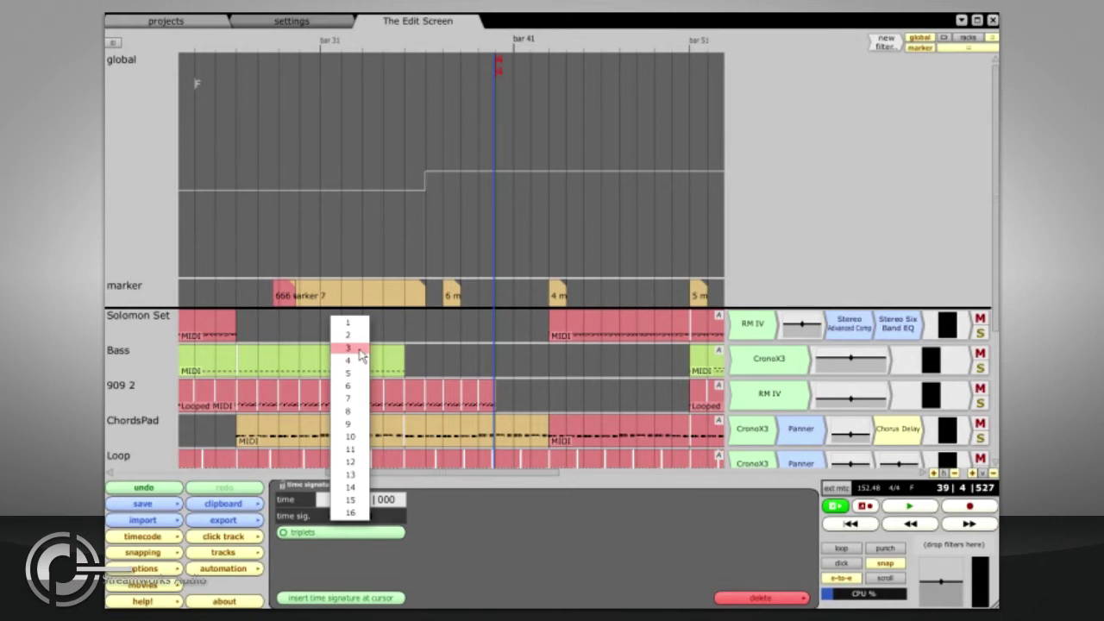
pyautogui.click(354, 385)
pyautogui.click(388, 515)
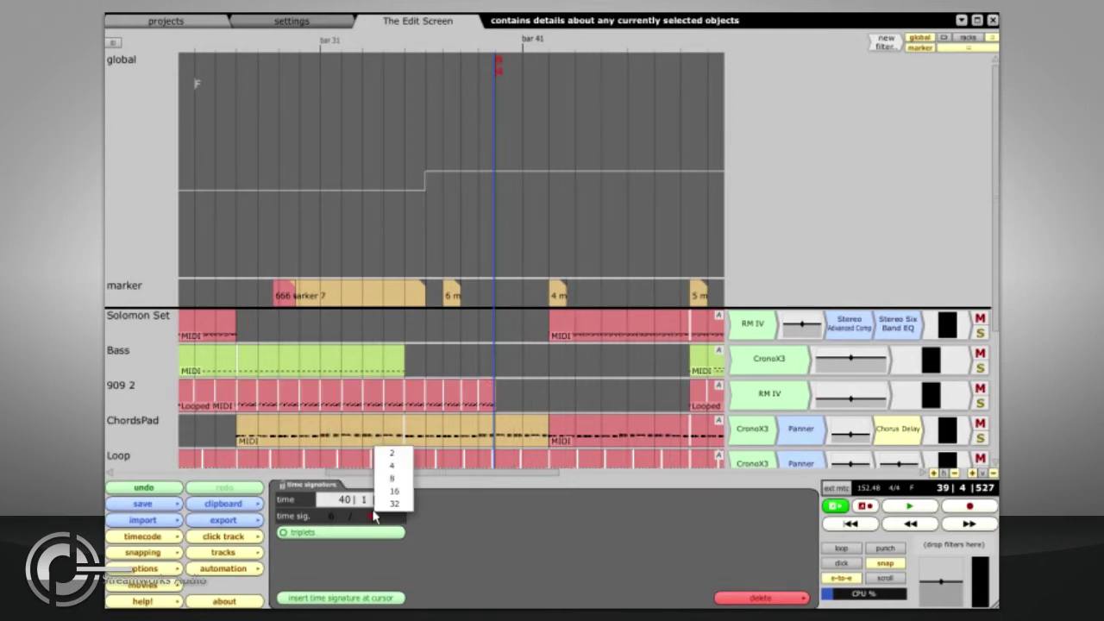
pyautogui.click(392, 486)
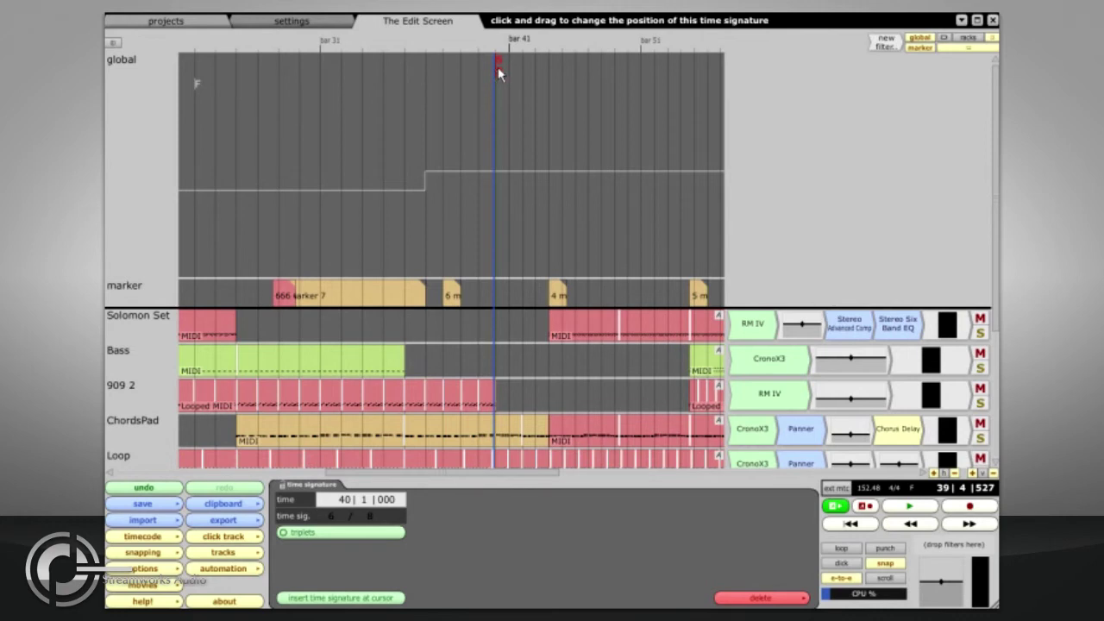
pyautogui.moveTo(498, 69)
pyautogui.mouseDown()
pyautogui.moveTo(447, 74)
pyautogui.moveTo(516, 83)
pyautogui.mouseUp()
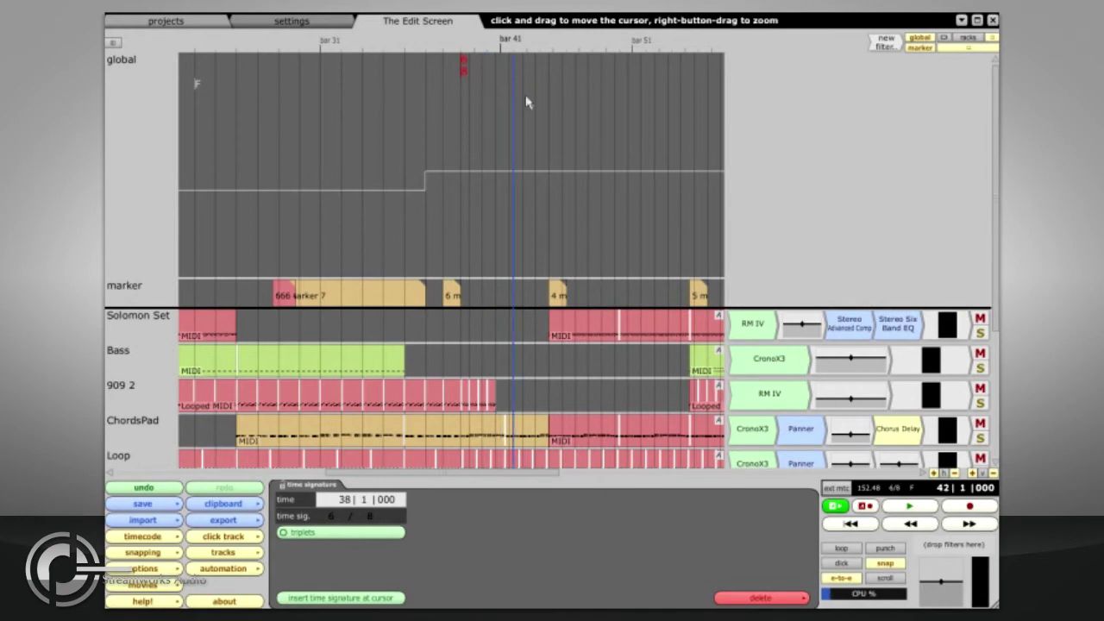
pyautogui.press('Insert')
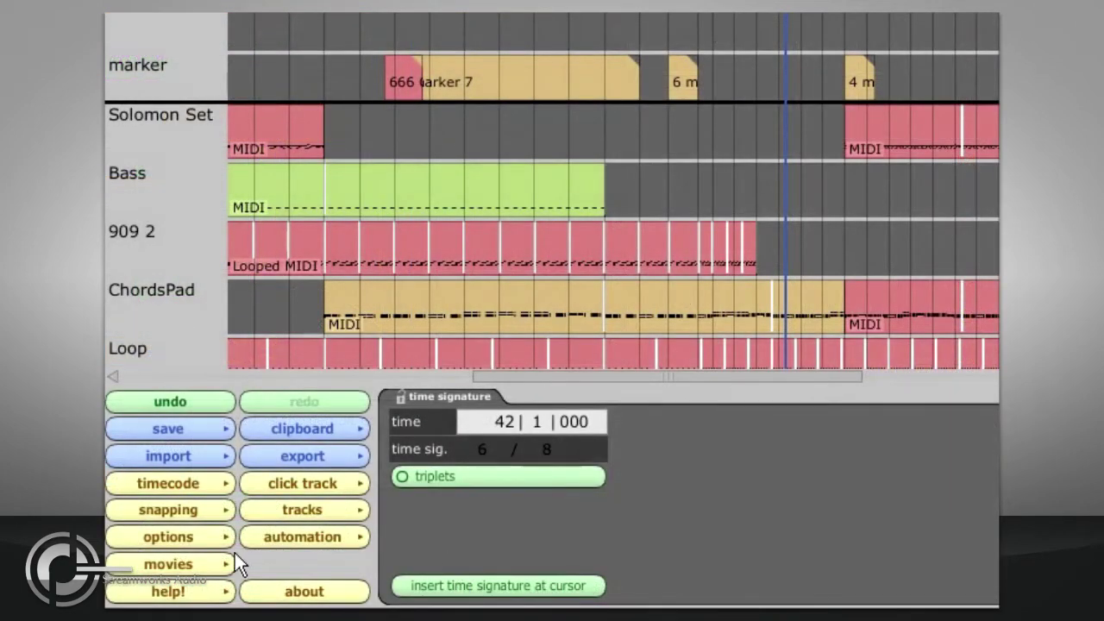
# Step: Set the MIDI timecode input device to In-A USB MidiSport
pyautogui.click(175, 482)
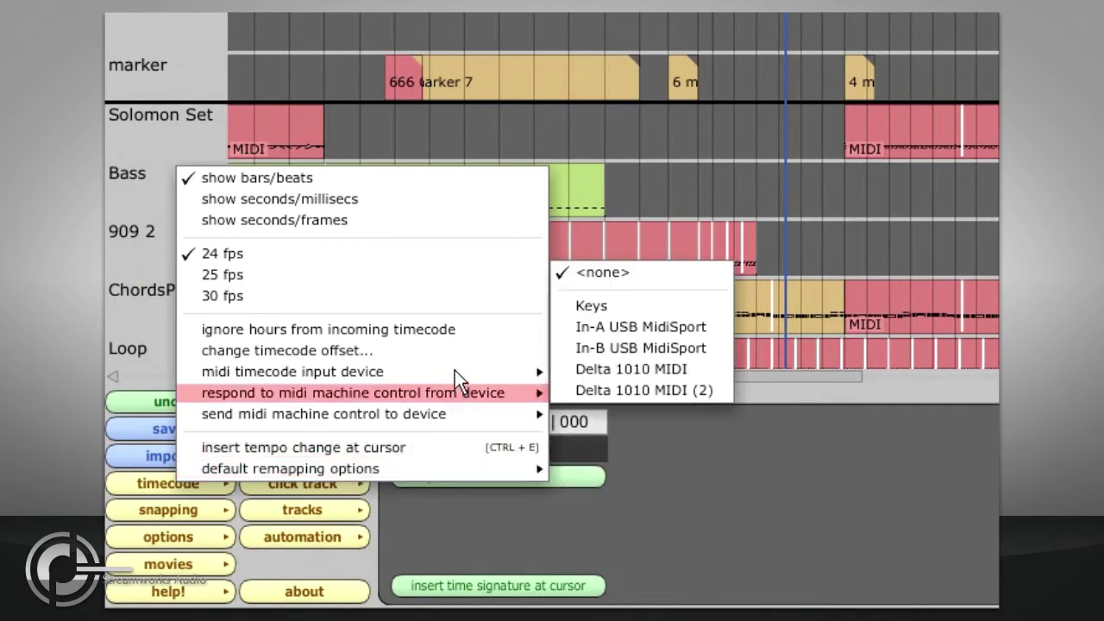
pyautogui.moveTo(444, 371)
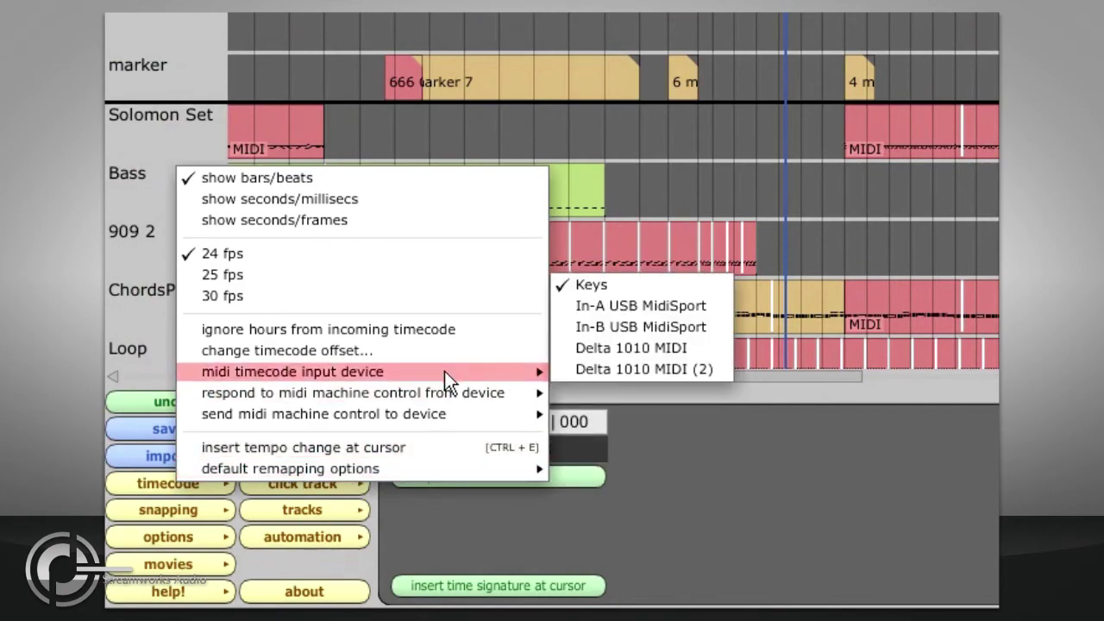
pyautogui.click(638, 304)
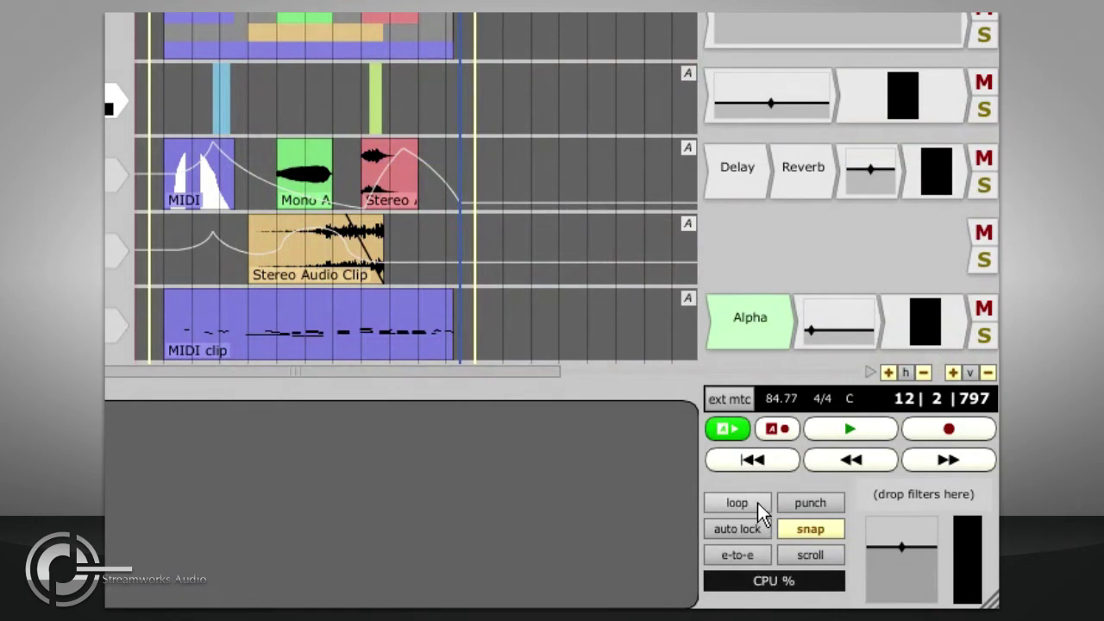
# Step: Mark the region over the Stereo Audio Clip and move its start to bar 3
pyautogui.moveTo(149, 223)
pyautogui.mouseDown()
pyautogui.moveTo(237, 226)
pyautogui.moveTo(143, 226)
pyautogui.moveTo(155, 225)
pyautogui.mouseUp()
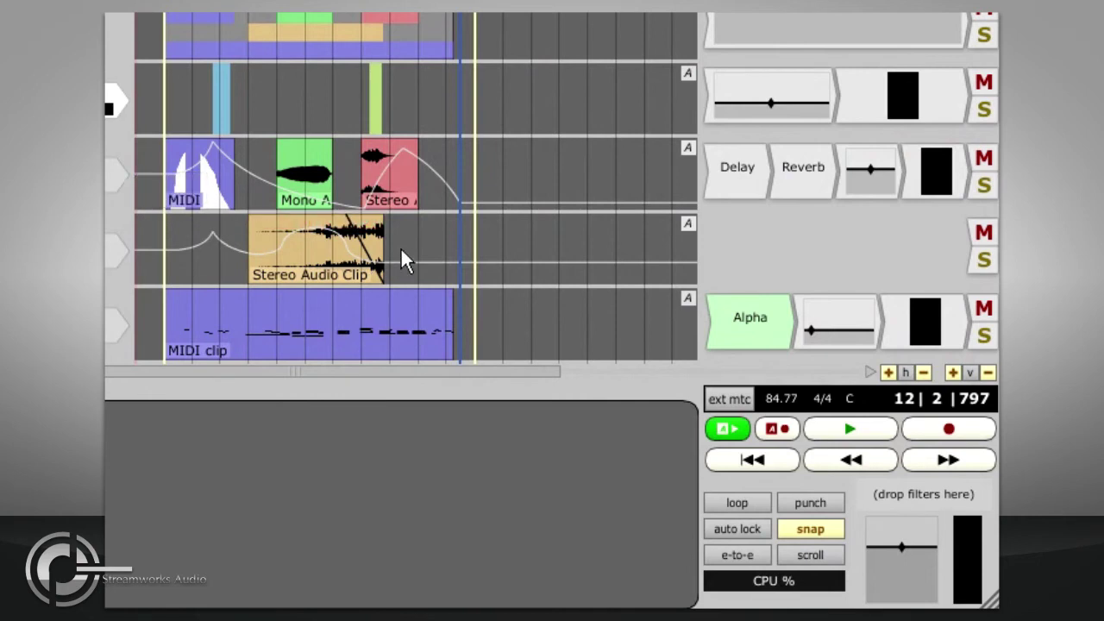
pyautogui.moveTo(470, 226); pyautogui.dragTo(494, 230)
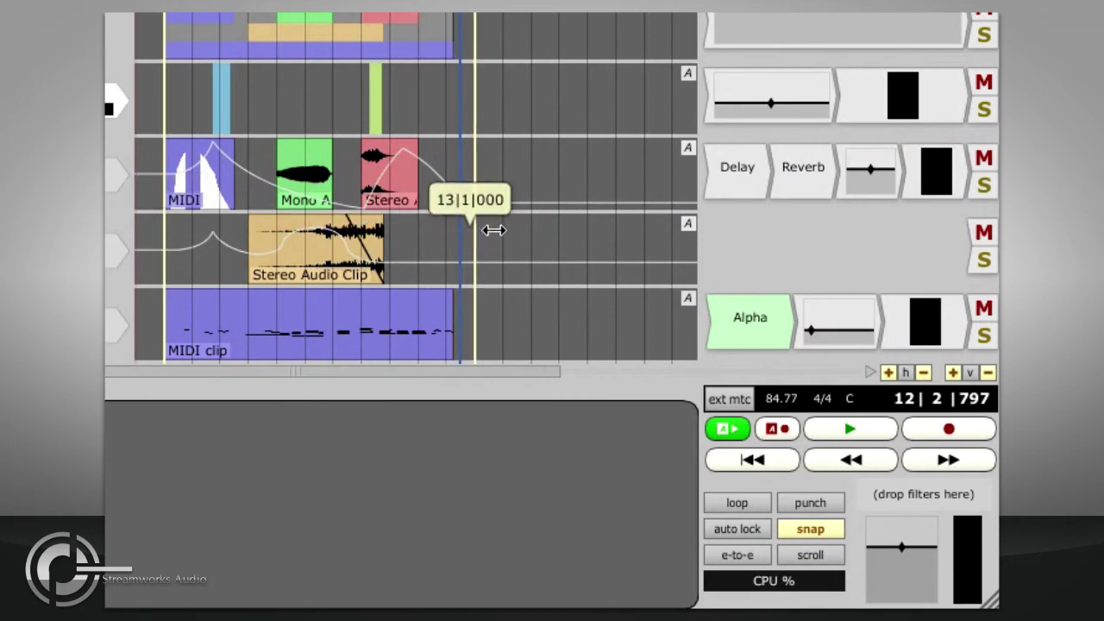
pyautogui.click(309, 262)
pyautogui.doubleClick(306, 261)
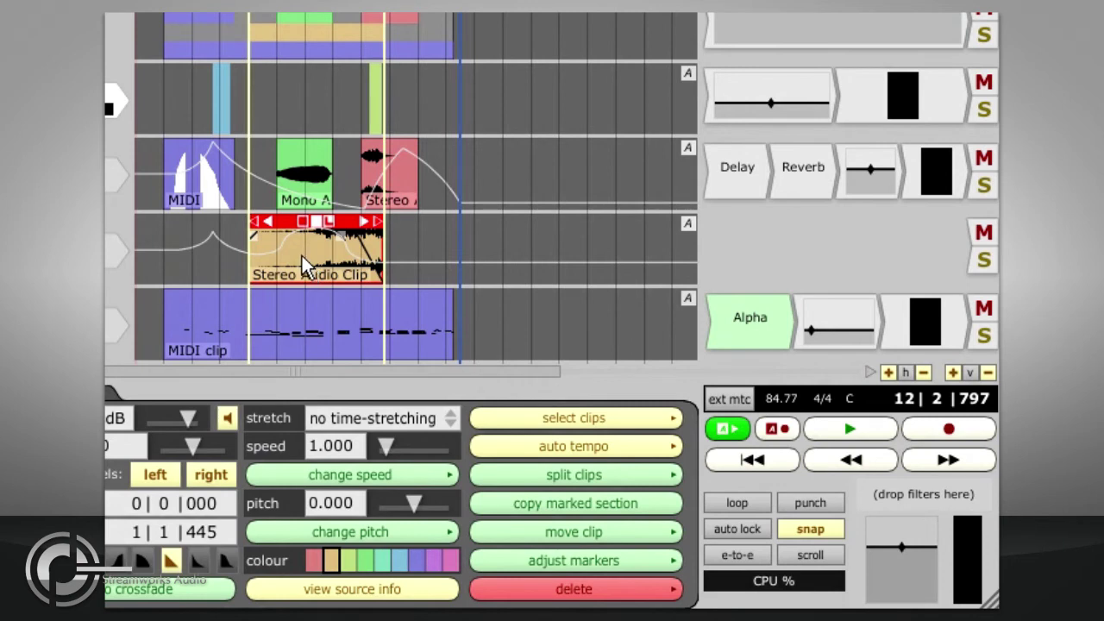
pyautogui.moveTo(253, 122); pyautogui.dragTo(184, 131)
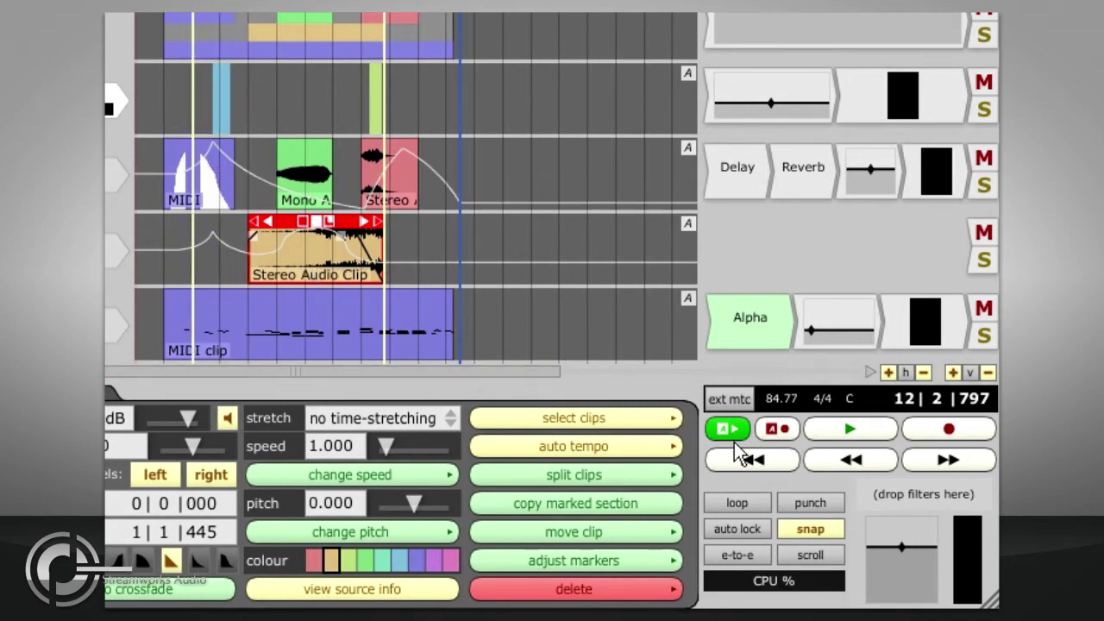
# Step: Toggle looping on and off, leaving loop off and punch recording on
pyautogui.click(726, 505)
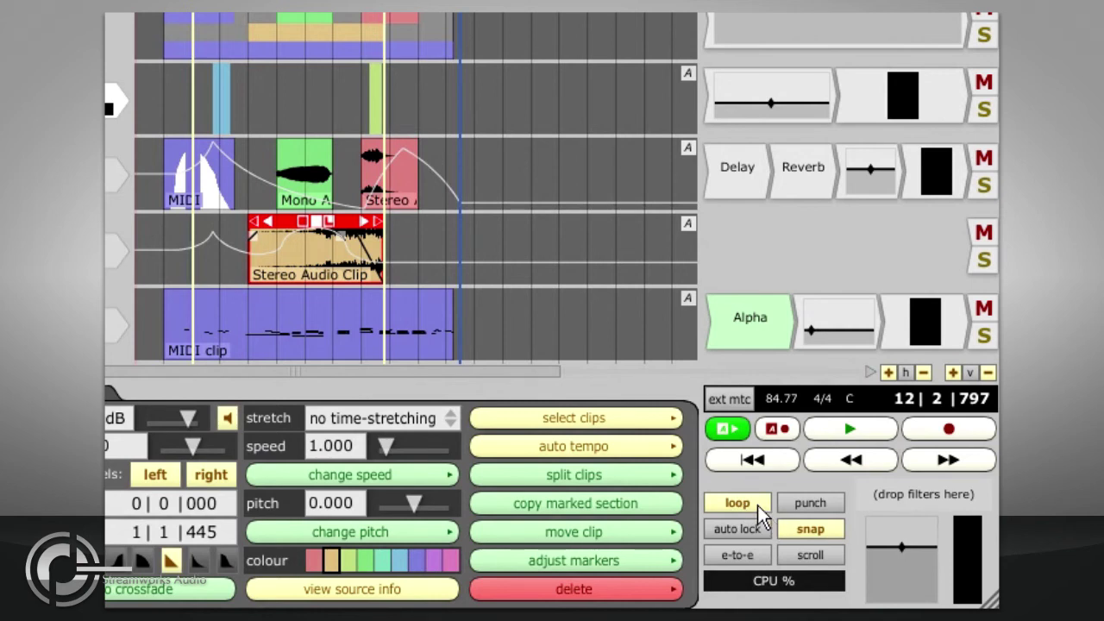
pyautogui.click(757, 506)
pyautogui.click(792, 507)
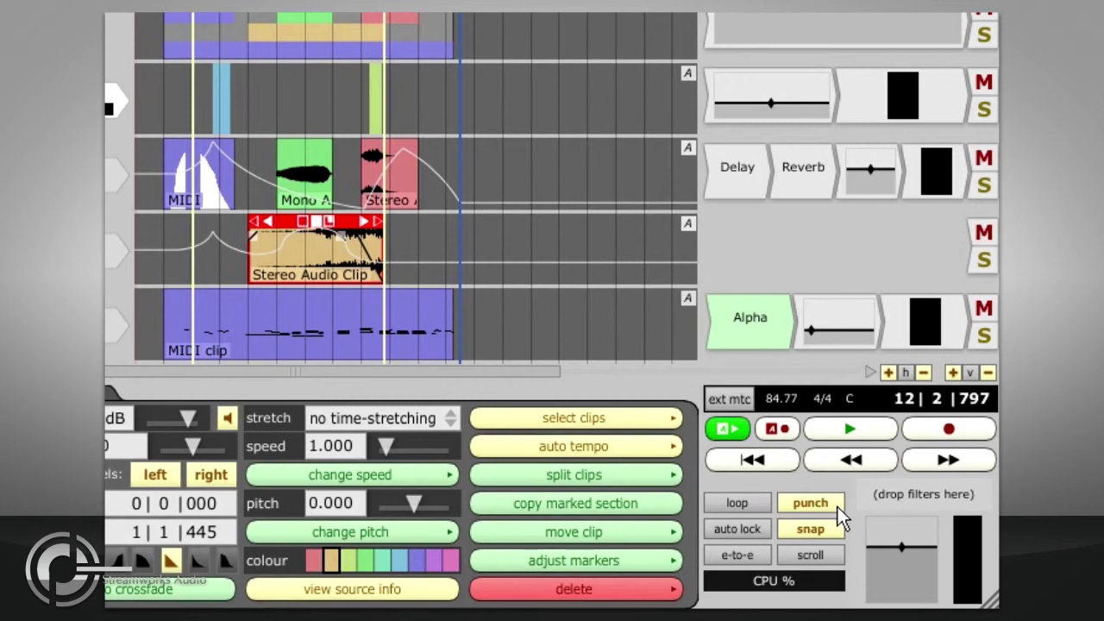
pyautogui.click(833, 509)
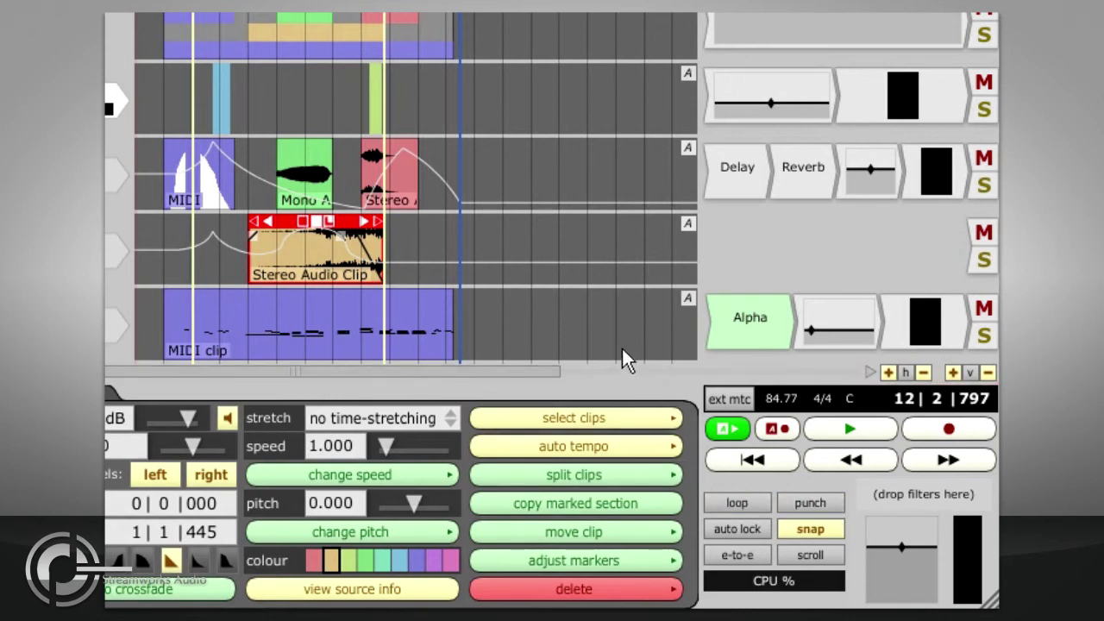
pyautogui.press('i')
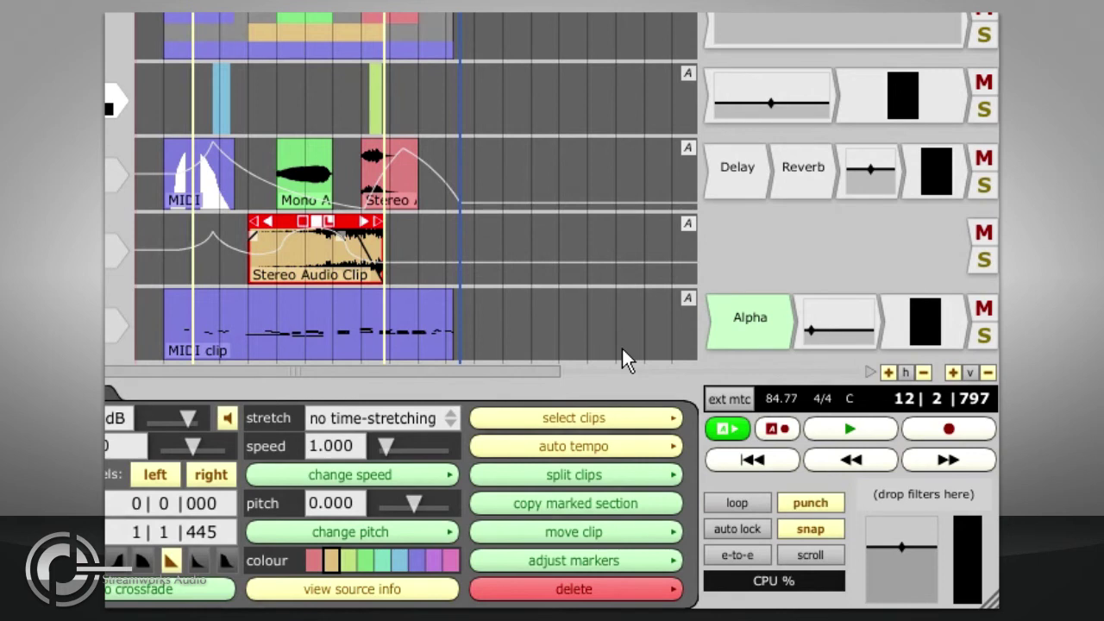
# Step: Turn punch recording off and briefly play the edit from bar 13
pyautogui.press('i')
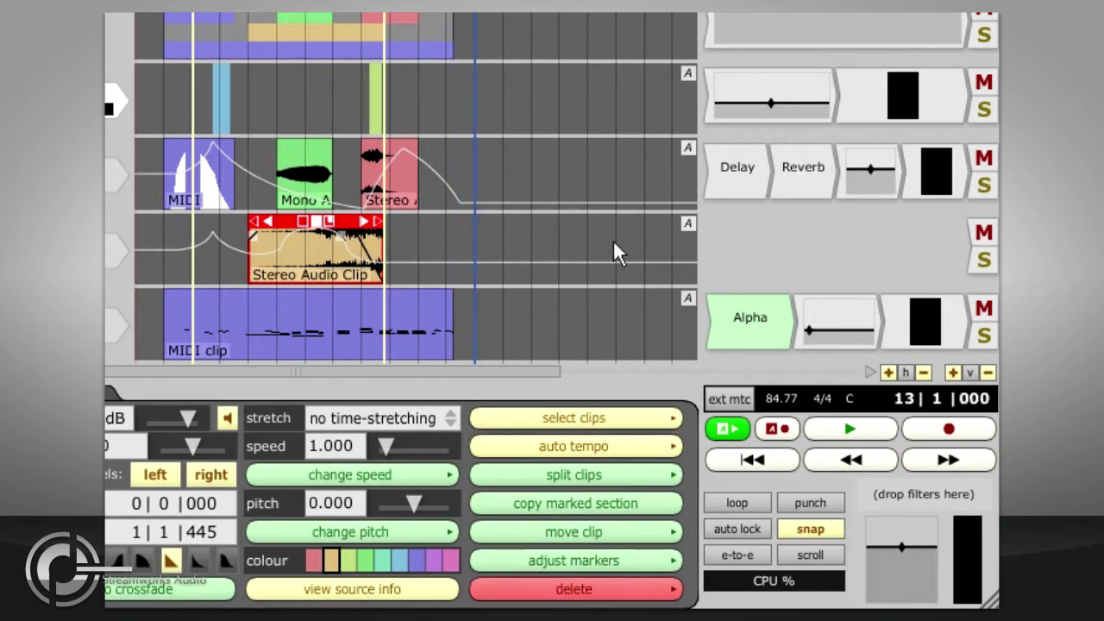
pyautogui.press('space')
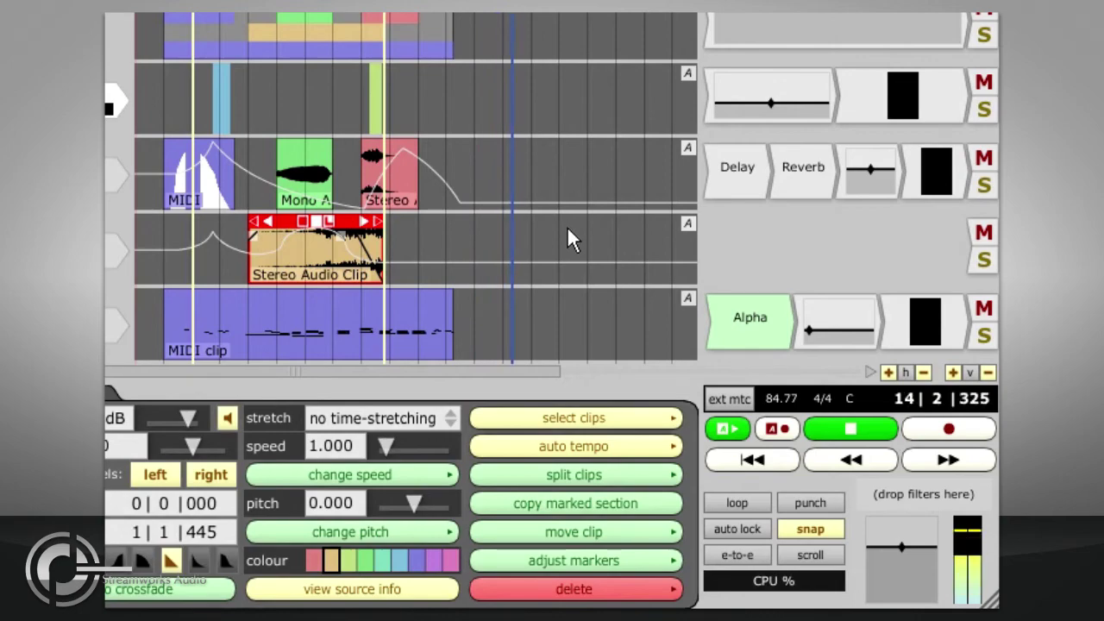
pyautogui.press('space')
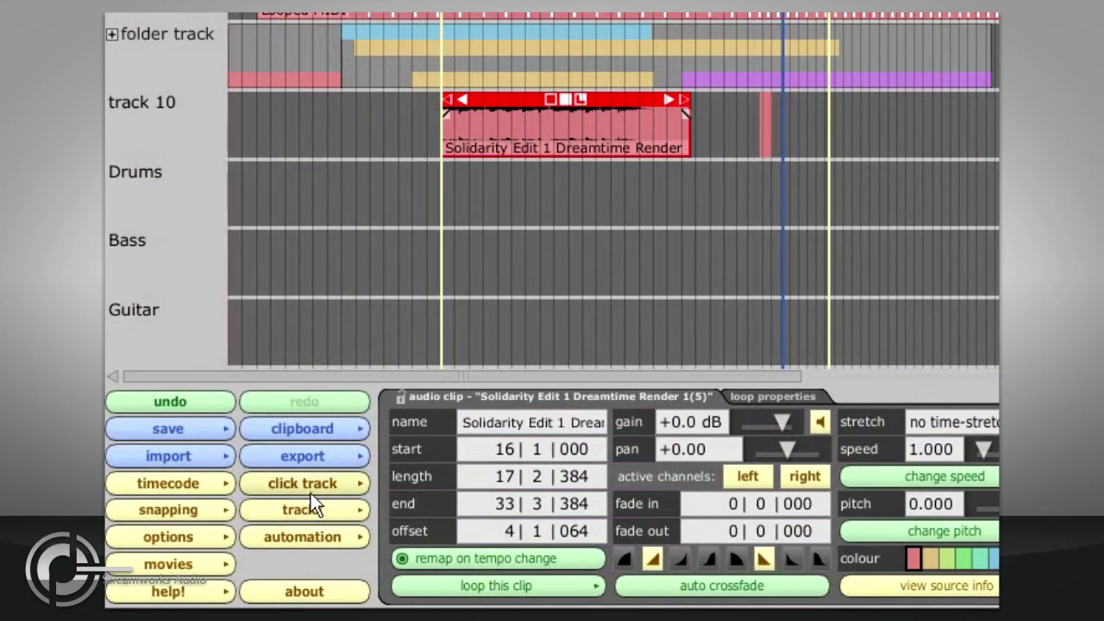
# Step: Open the click track settings from the click track options
pyautogui.click(311, 485)
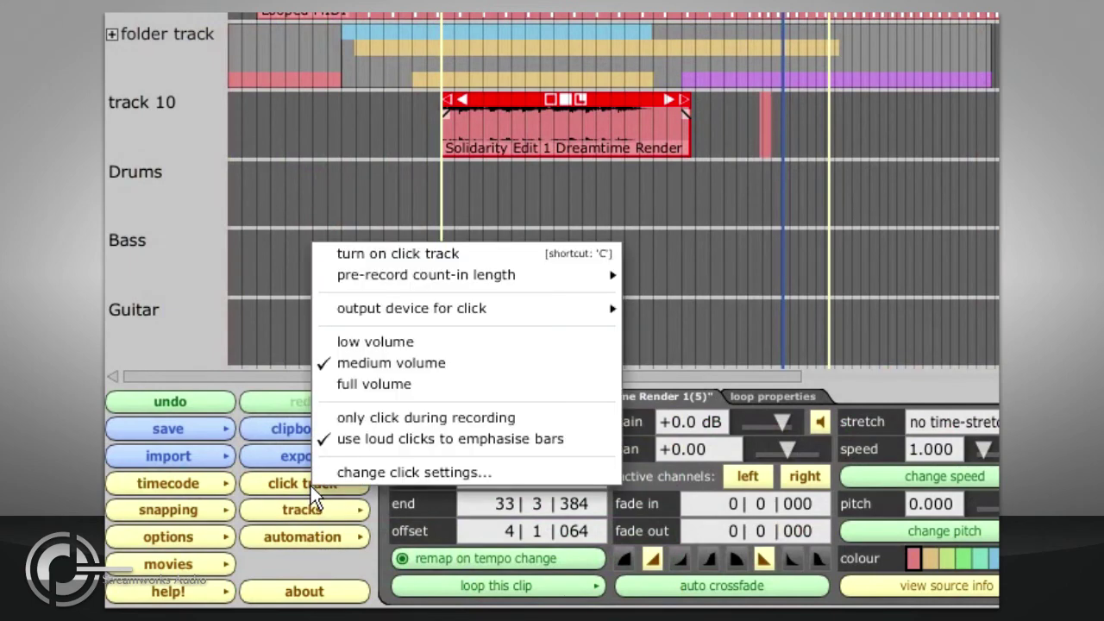
pyautogui.moveTo(472, 309)
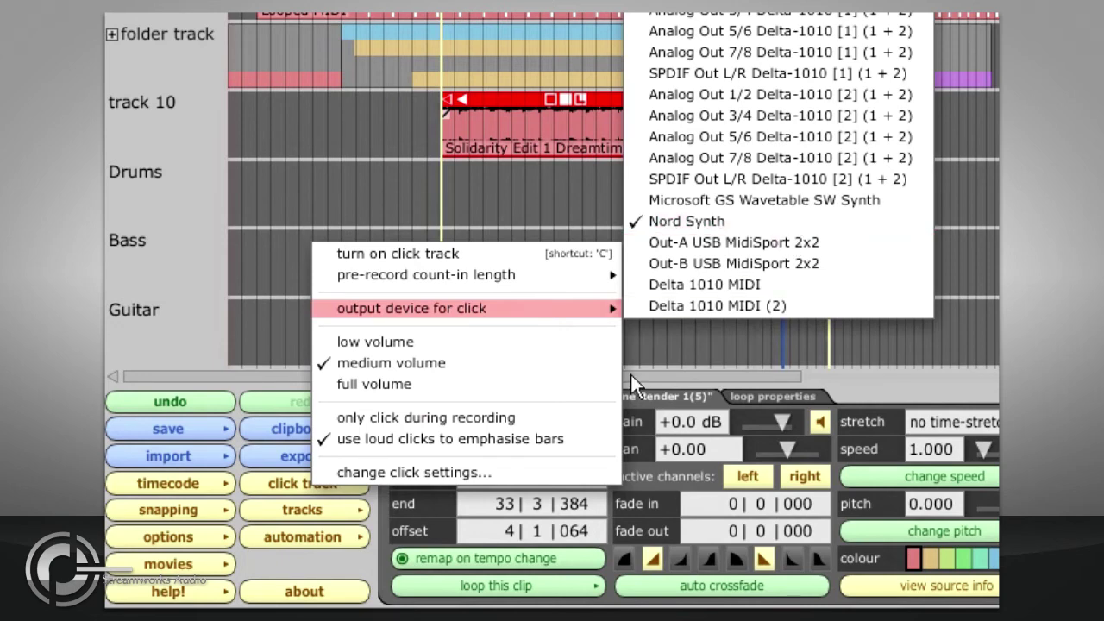
pyautogui.click(571, 472)
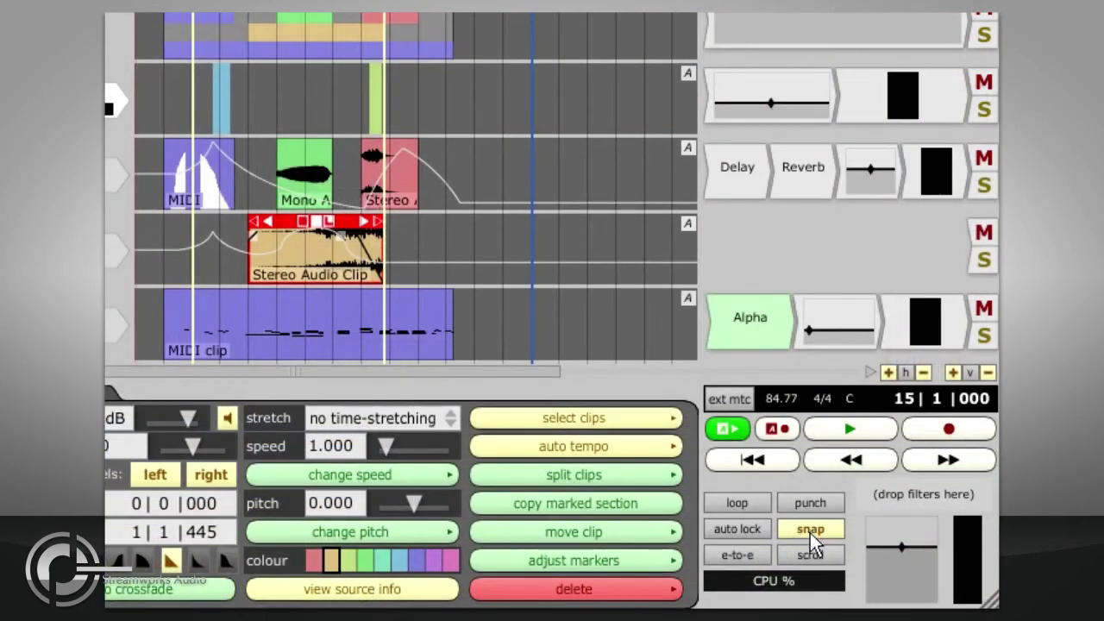
# Step: Turn on snapping and move track 1's Mono Audio Clip one bar later
pyautogui.click(829, 528)
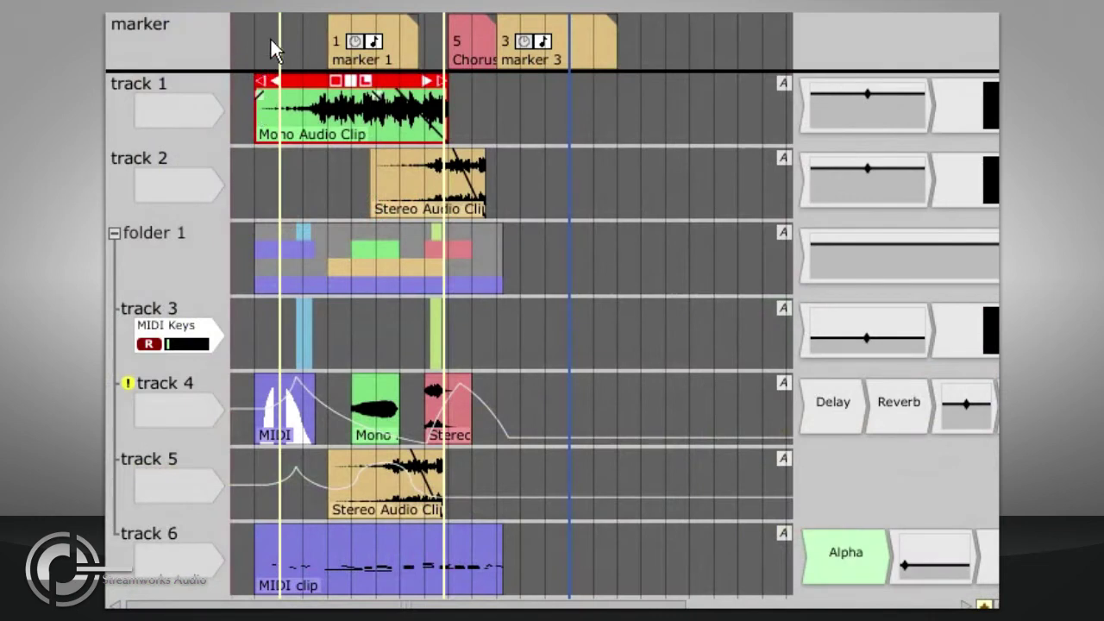
pyautogui.scroll(-1, 270, 37)
pyautogui.moveTo(304, 99); pyautogui.dragTo(320, 97)
pyautogui.moveTo(339, 94); pyautogui.dragTo(293, 93)
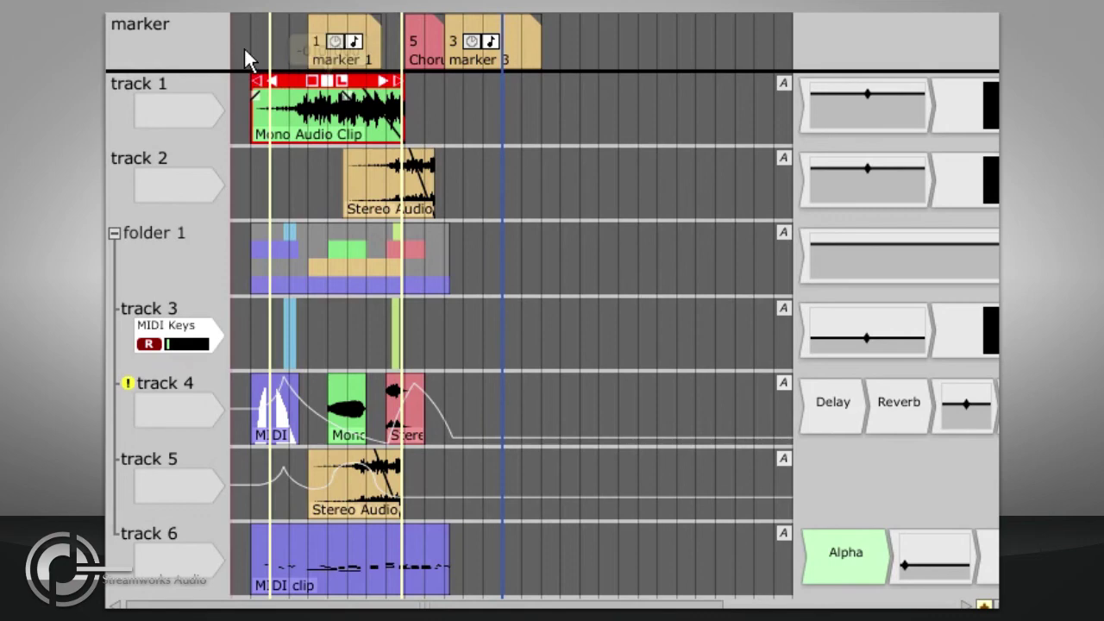
pyautogui.scroll(2, 244, 47)
pyautogui.scroll(2, 306, 50)
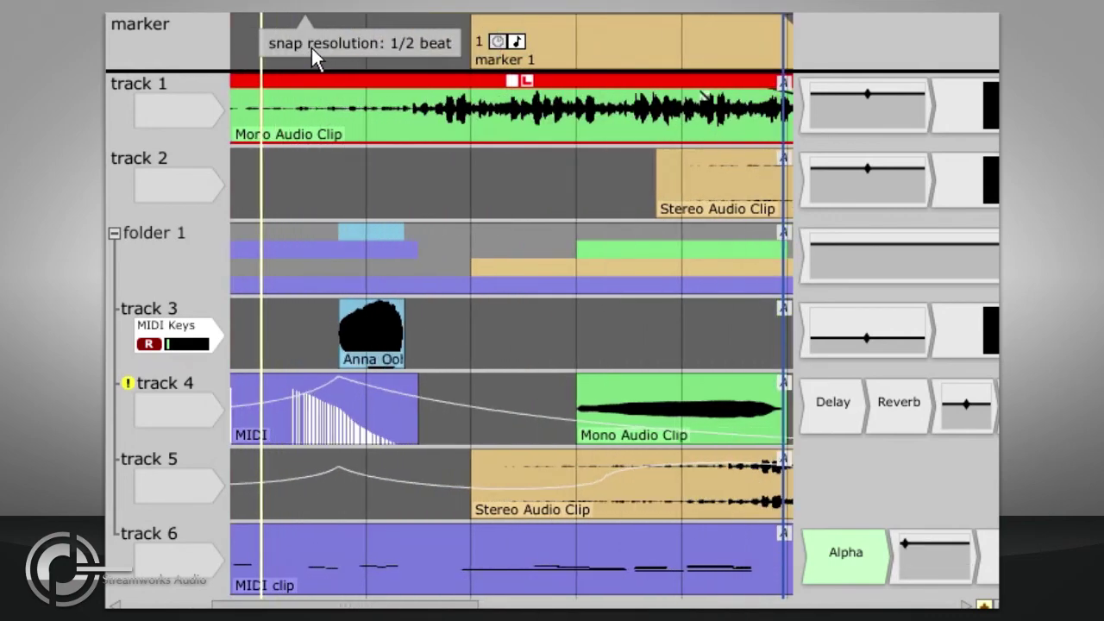
pyautogui.moveTo(319, 93); pyautogui.dragTo(424, 98)
pyautogui.scroll(-2, 288, 114)
pyautogui.scroll(-2, 288, 112)
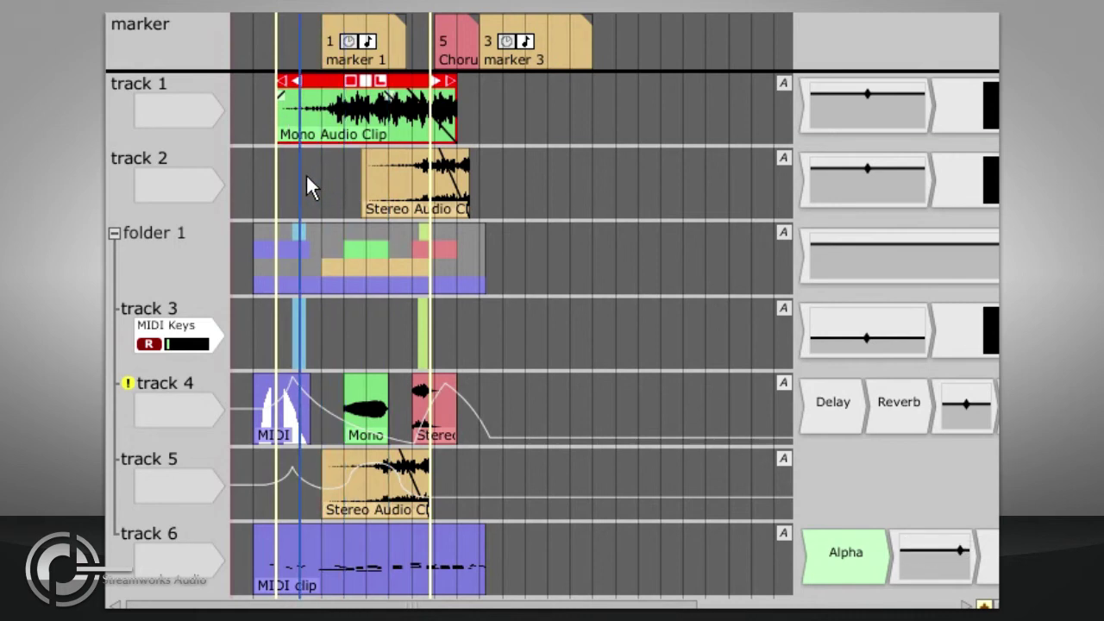
pyautogui.moveTo(381, 395)
pyautogui.mouseDown()
pyautogui.moveTo(357, 395)
pyautogui.moveTo(400, 395)
pyautogui.moveTo(357, 395)
pyautogui.moveTo(380, 395)
pyautogui.mouseUp()
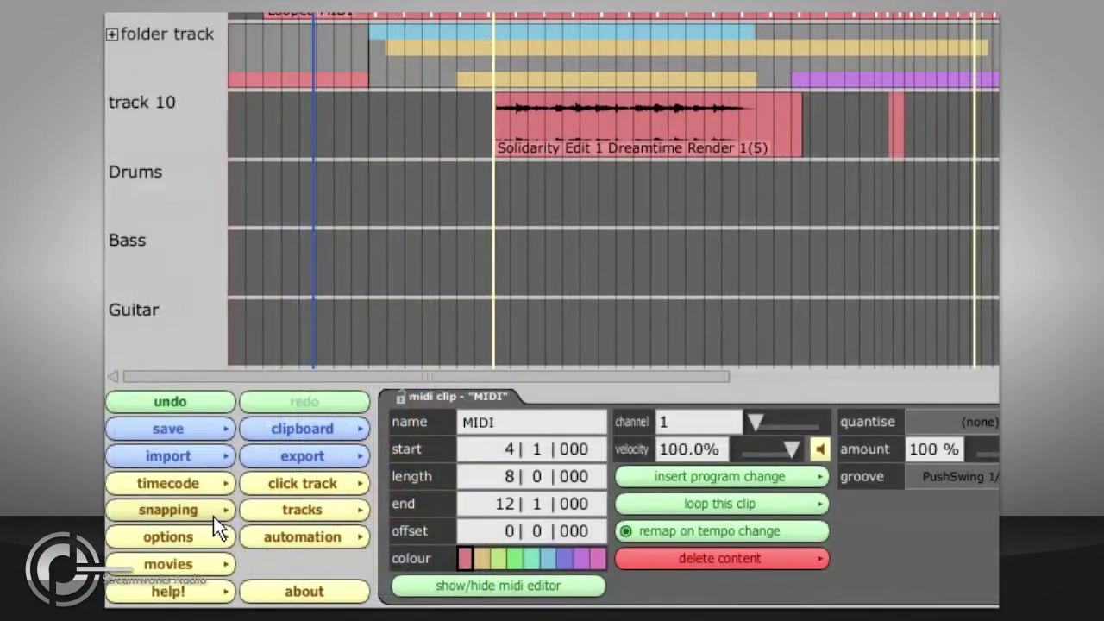
# Step: Move the MIDI Keys input from track 3 to track 6 and turn on automatic scrolling
pyautogui.click(213, 511)
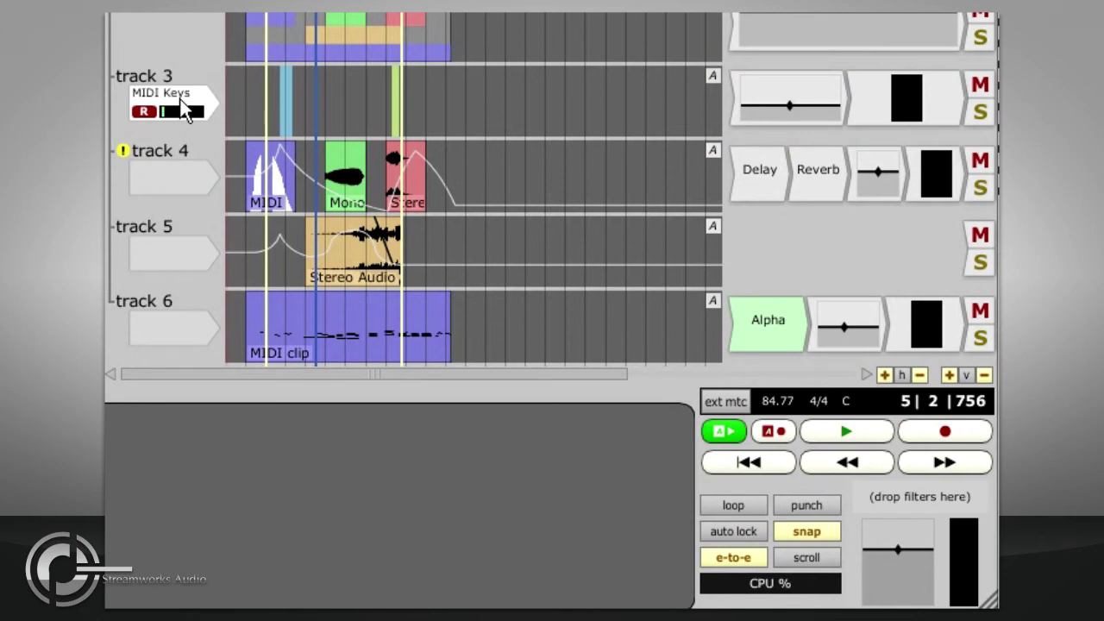
pyautogui.moveTo(184, 109); pyautogui.dragTo(186, 317)
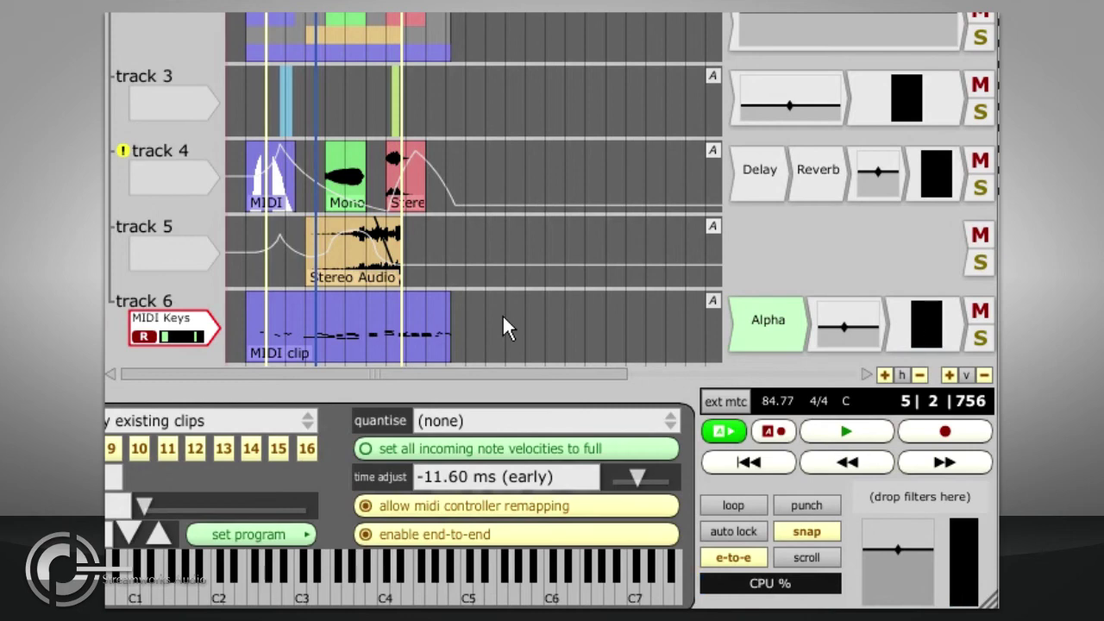
pyautogui.click(816, 560)
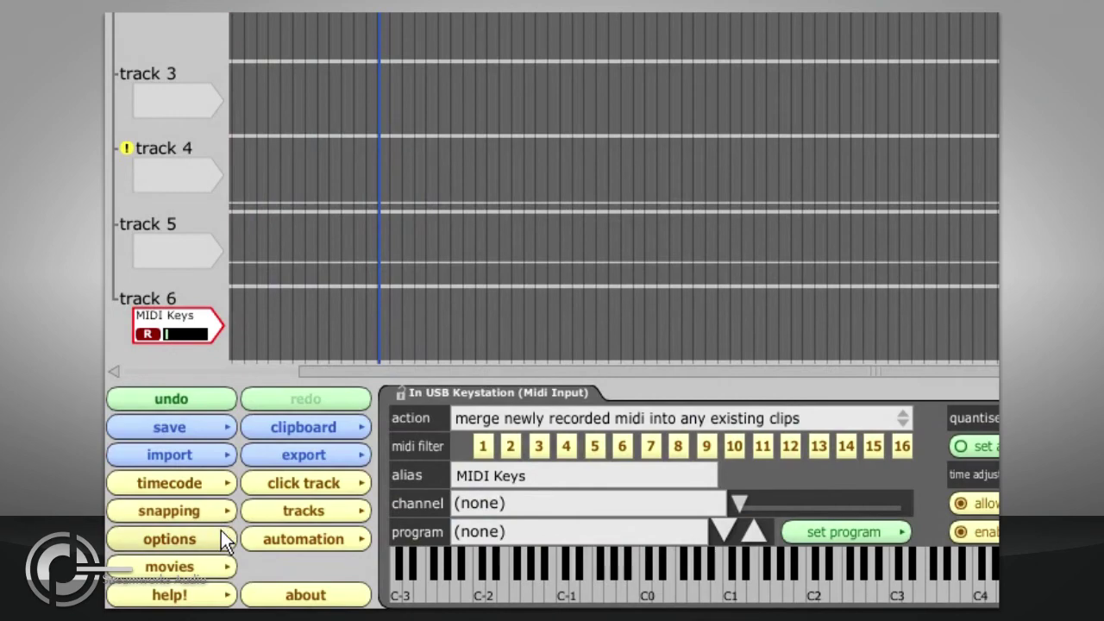
# Step: Enable 'scroll smoothly' in the general options
pyautogui.click(222, 539)
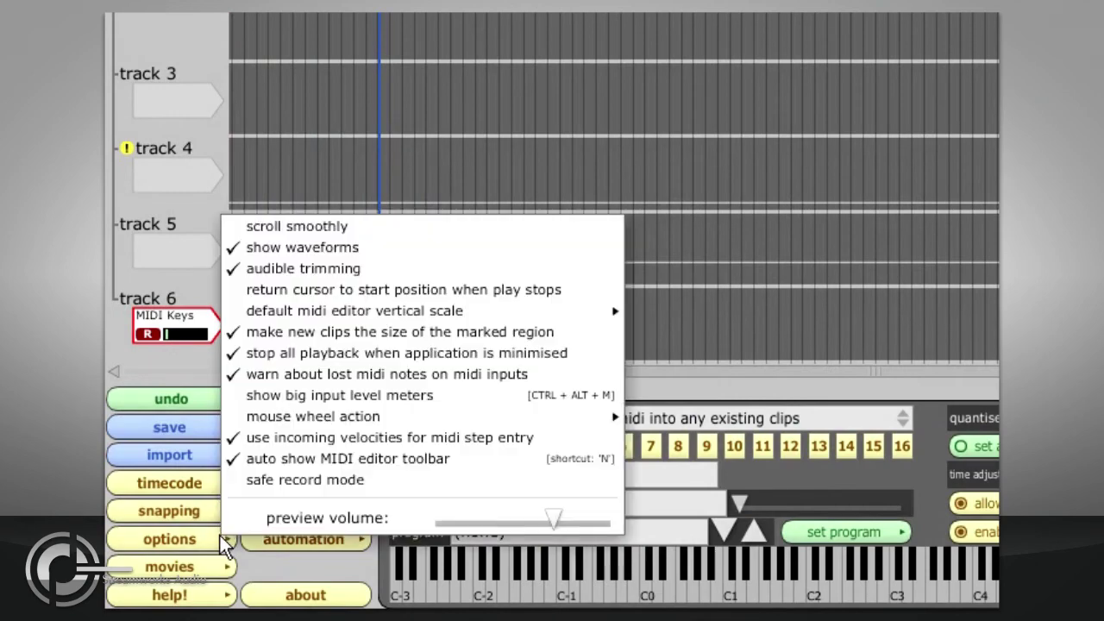
pyautogui.click(393, 228)
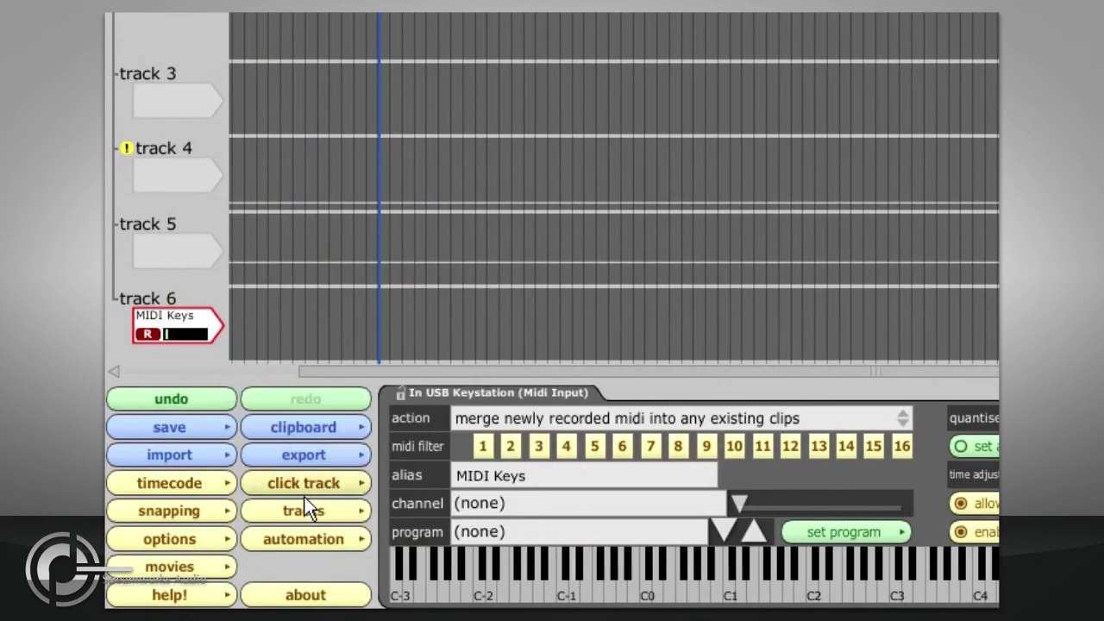
pyautogui.click(221, 540)
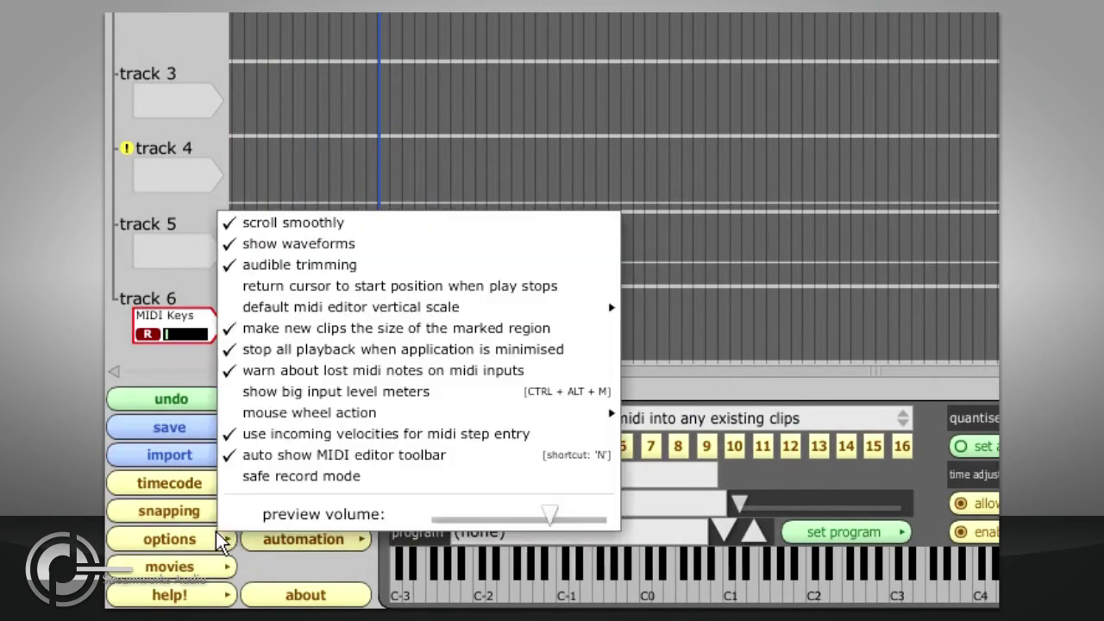
pyautogui.click(404, 225)
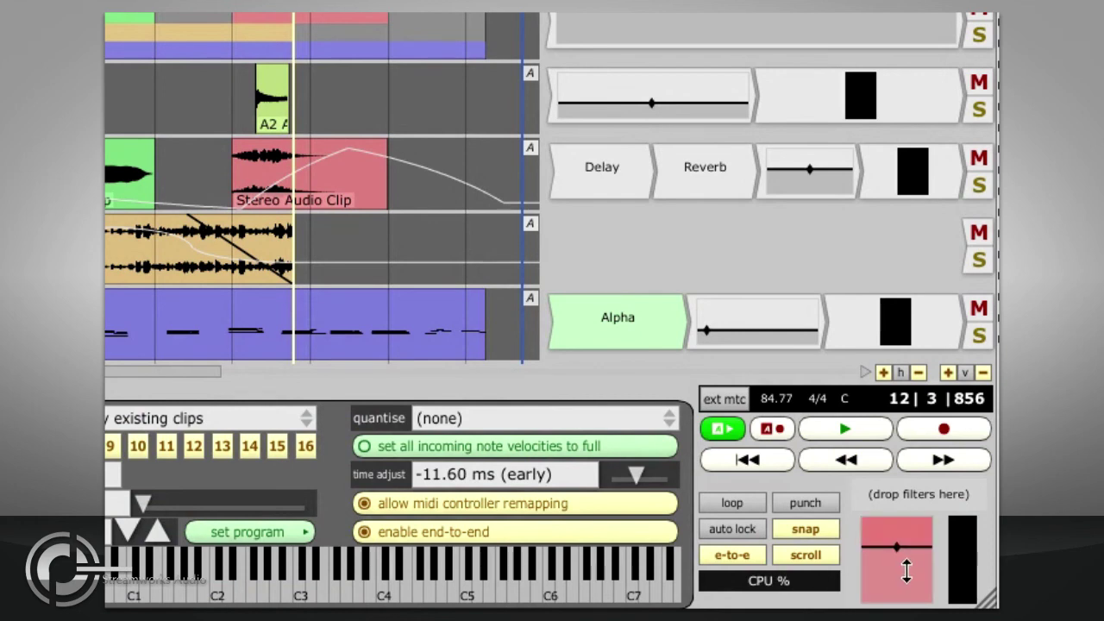
# Step: Adjust the master fader and move track 4's Delay filter into the master filter section
pyautogui.moveTo(894, 566); pyautogui.dragTo(909, 427)
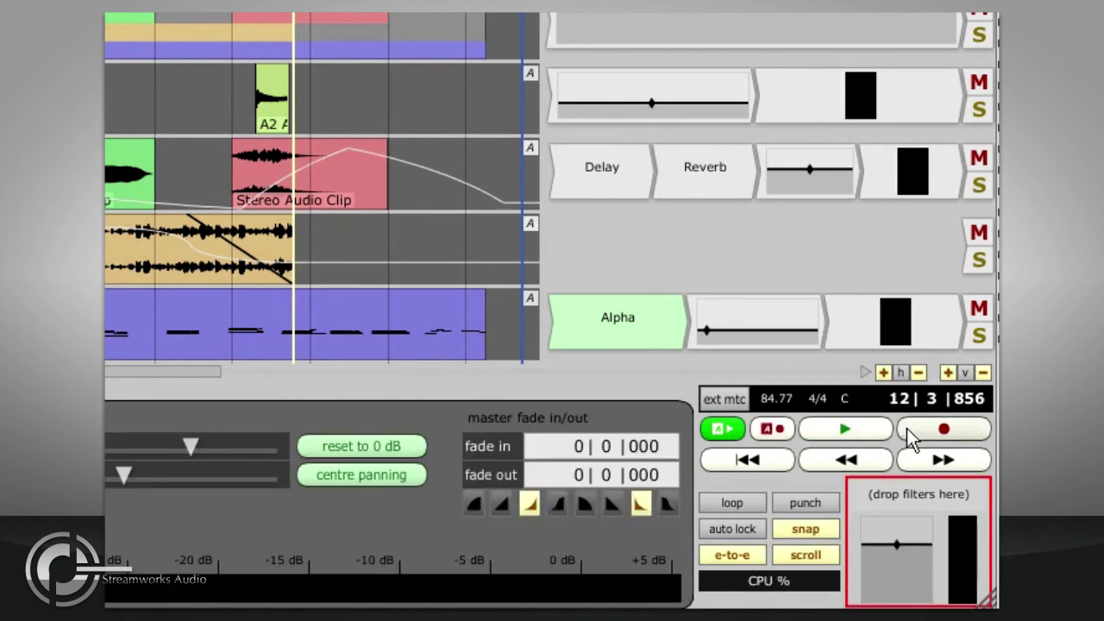
pyautogui.moveTo(626, 198); pyautogui.dragTo(903, 513)
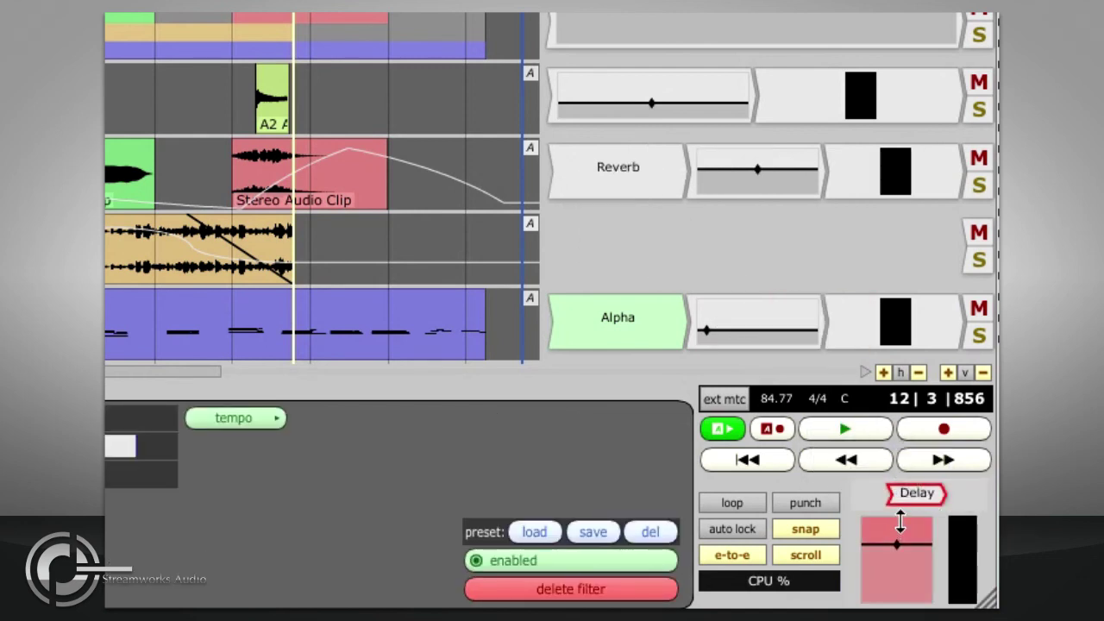
pyautogui.click(869, 525)
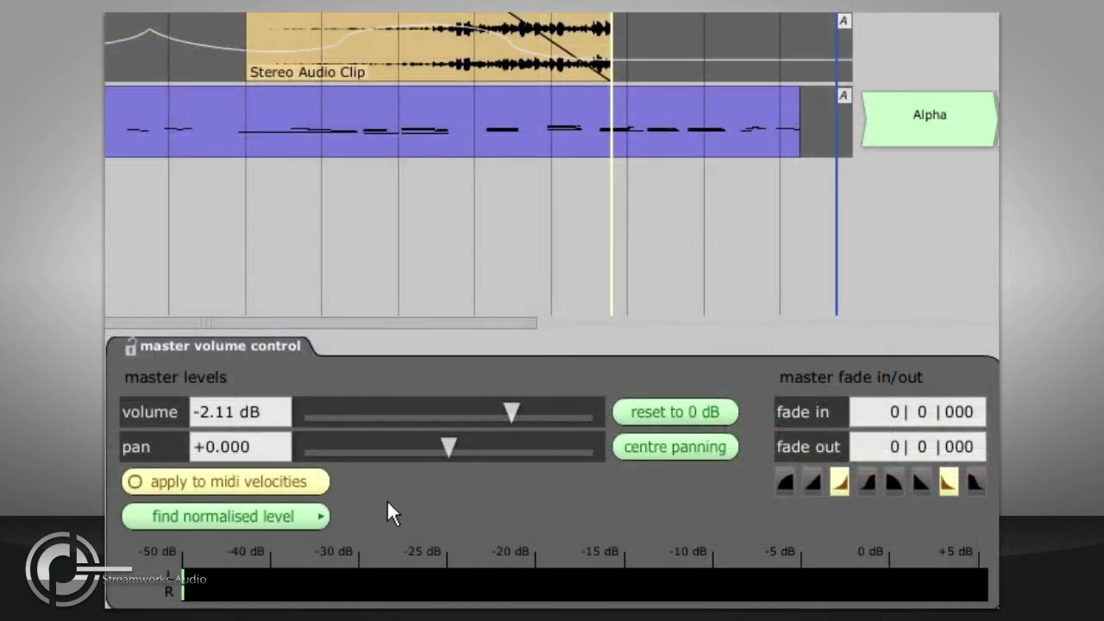
# Step: Leave normalisation unchanged and edit the master fade-in and fade-out times
pyautogui.click(278, 517)
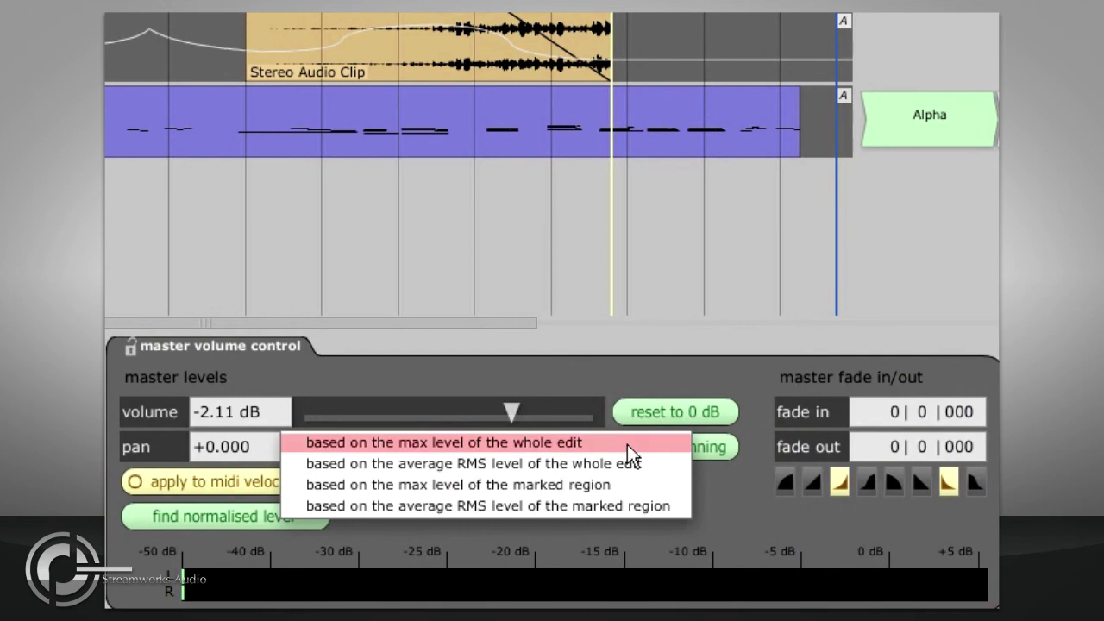
pyautogui.click(735, 480)
pyautogui.click(902, 409)
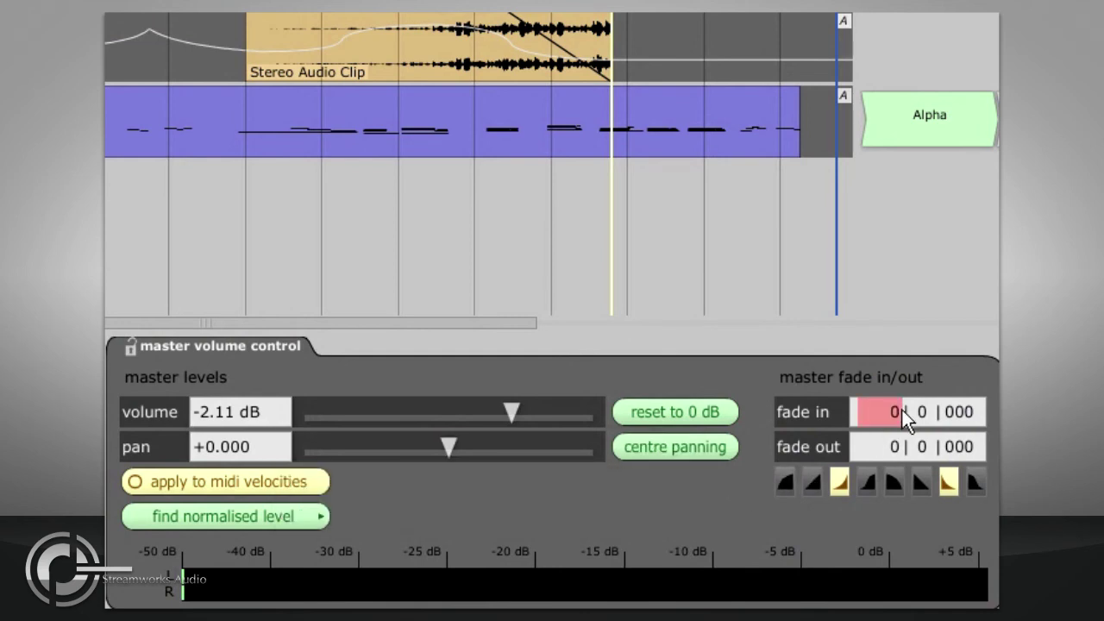
pyautogui.click(892, 447)
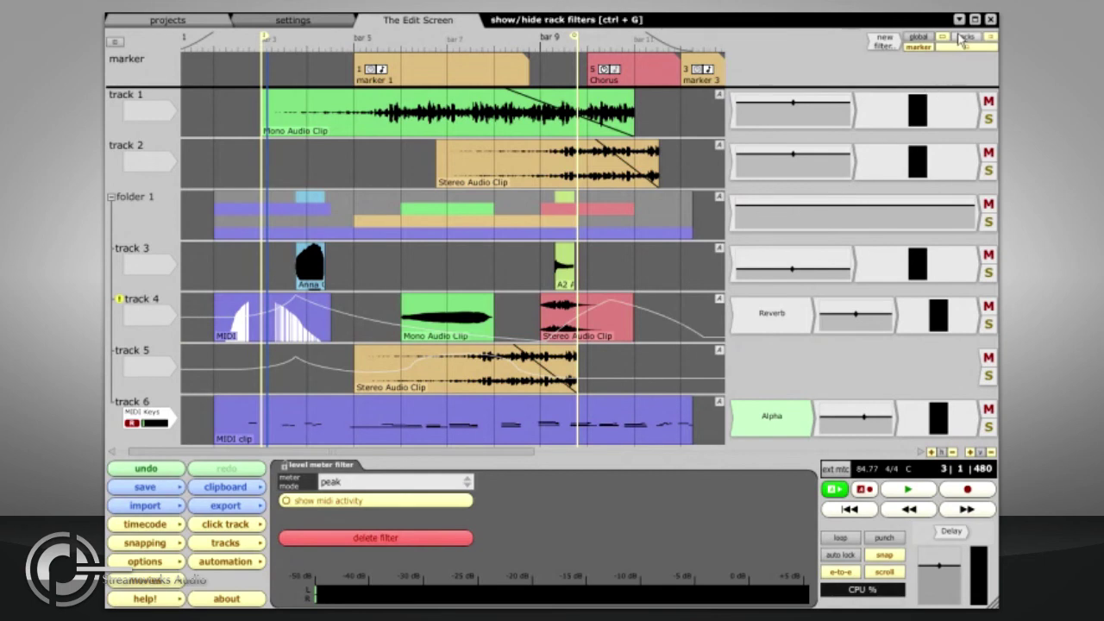
# Step: Show the Crossover - 4 Band rack panel, enlarge it over the tracks, then close it
pyautogui.click(961, 39)
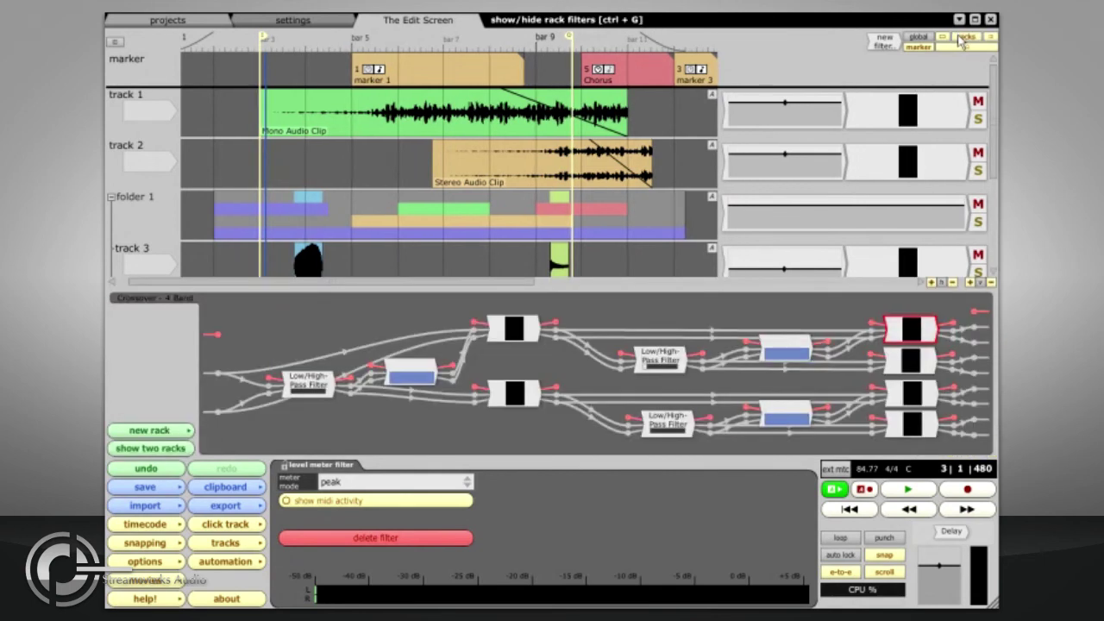
pyautogui.click(961, 39)
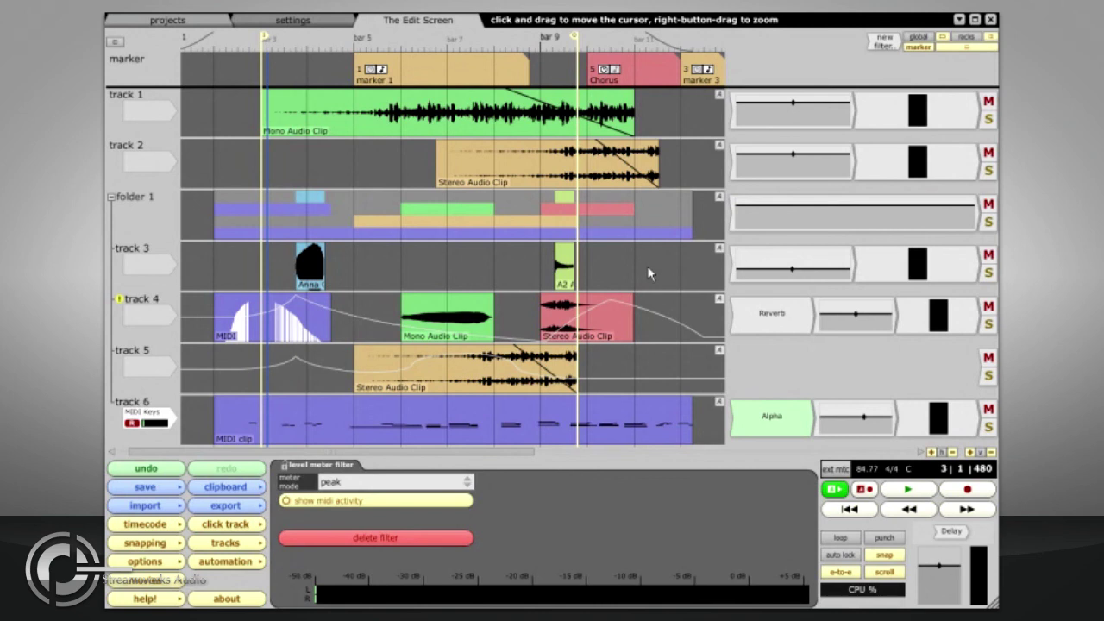
pyautogui.press('r')
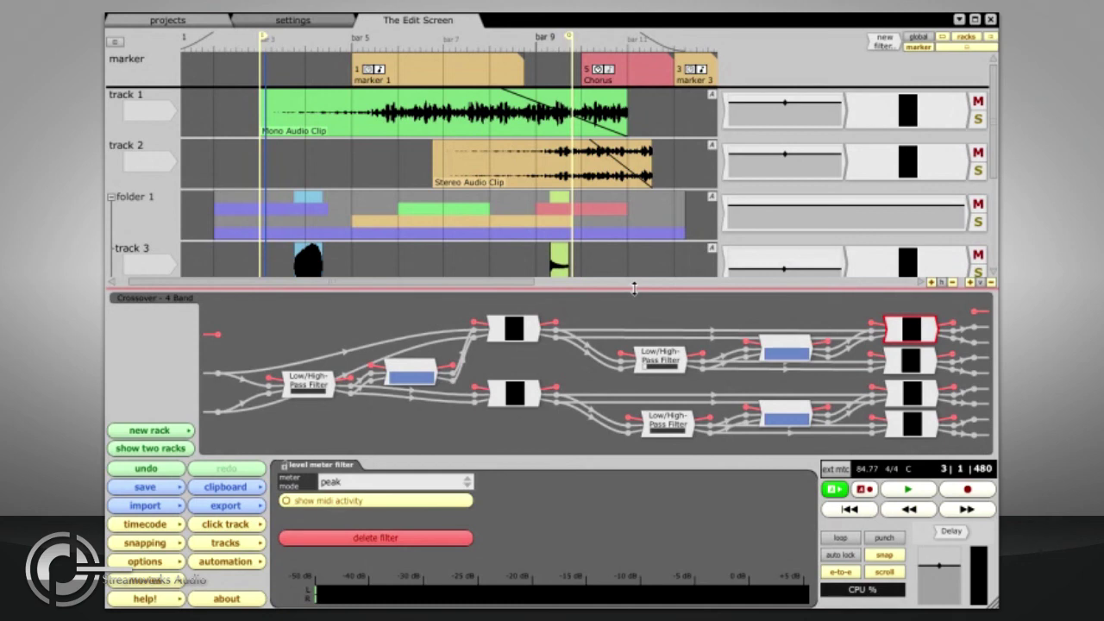
pyautogui.moveTo(634, 288); pyautogui.dragTo(634, 152)
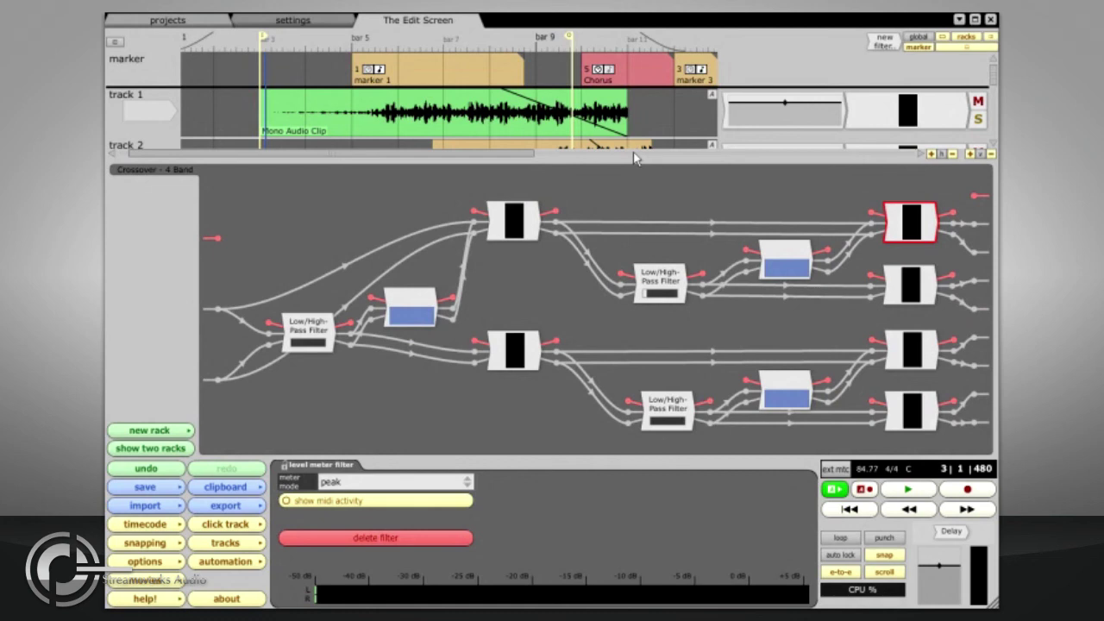
pyautogui.click(633, 158)
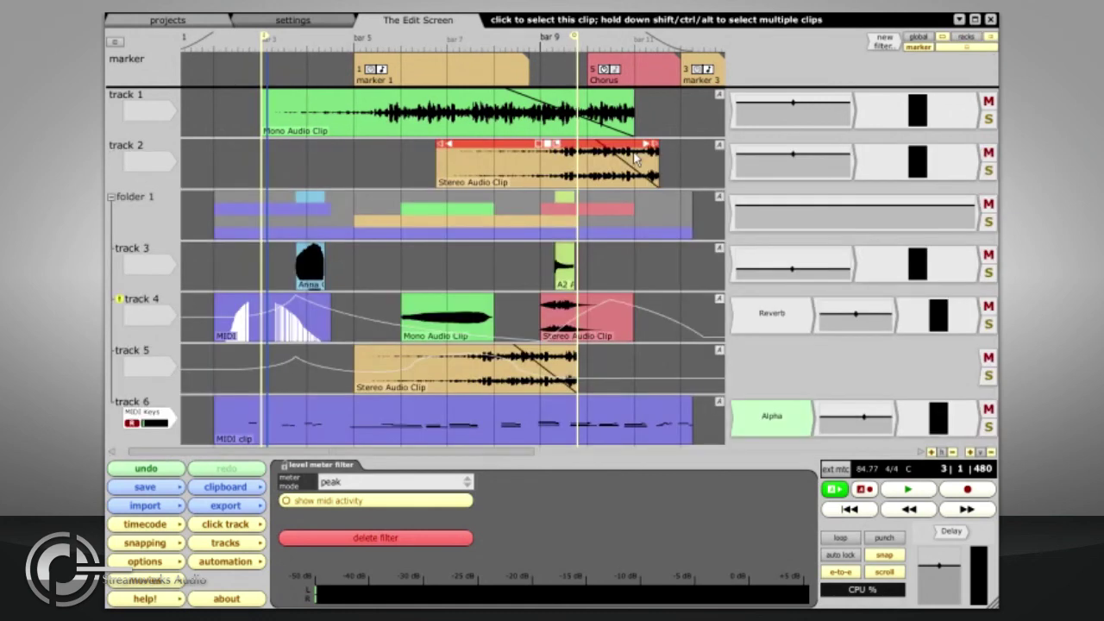
# Step: Undo the Delay filter move, redo it, then undo it again with Ctrl+Z
pyautogui.click(174, 472)
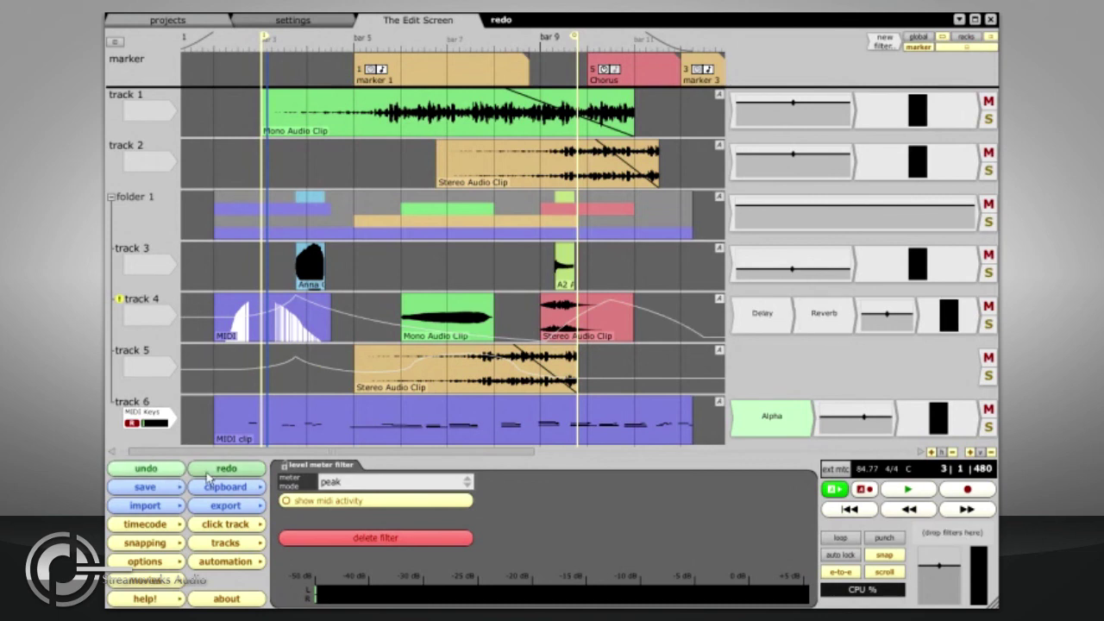
pyautogui.click(207, 477)
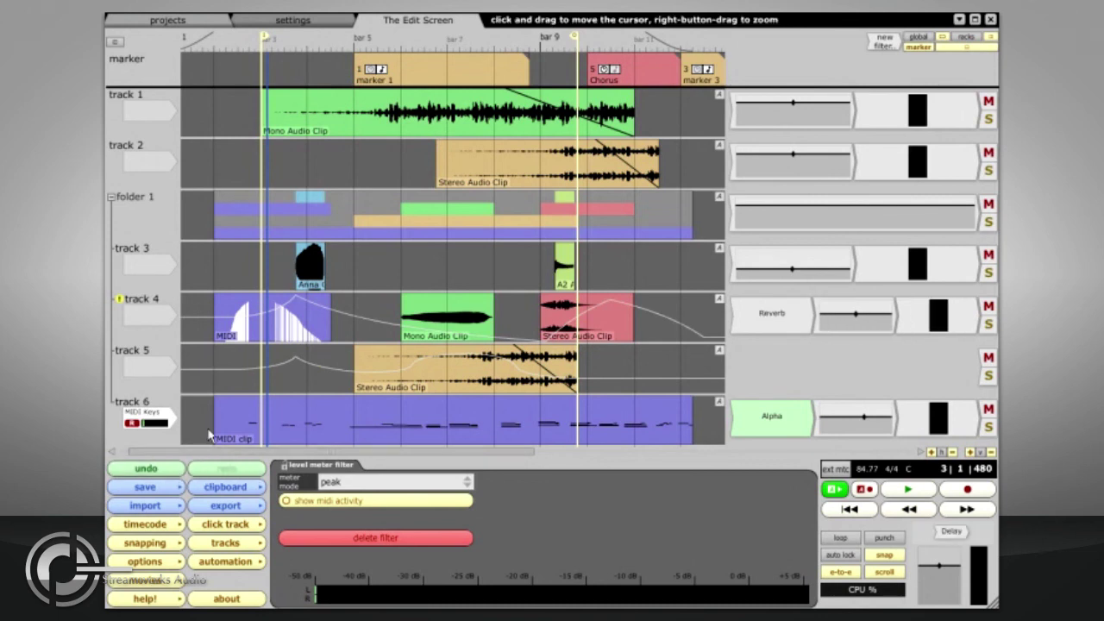
pyautogui.hotkey('ctrl', 'z')
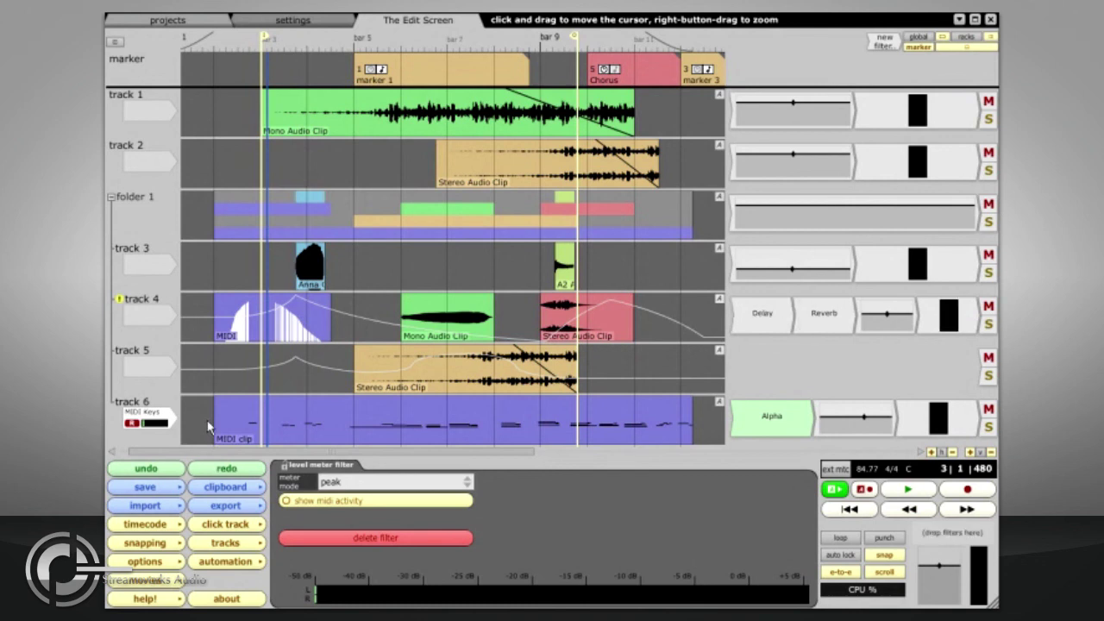
# Step: Check the file settings page in program settings, then view and close the export options
pyautogui.hotkey('ctrl', '2')
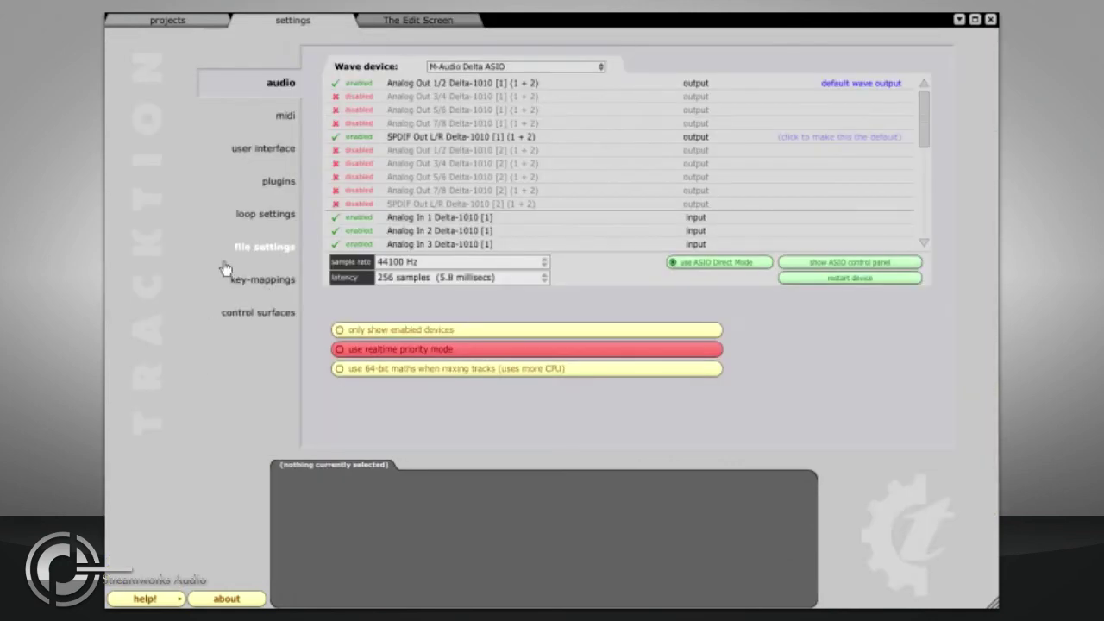
pyautogui.click(276, 246)
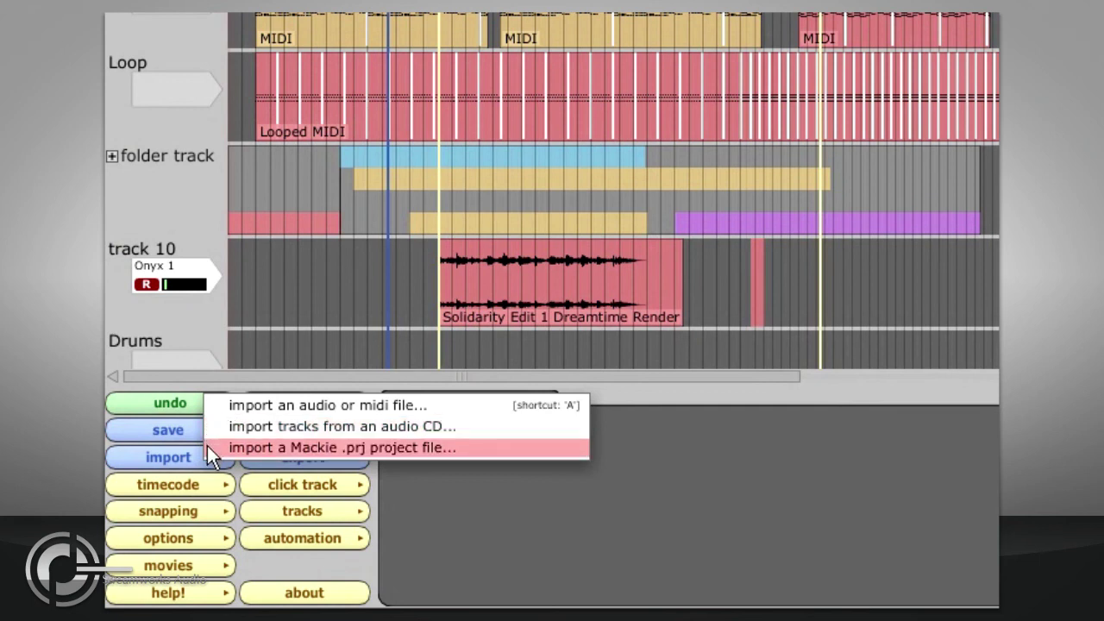
pyautogui.click(252, 462)
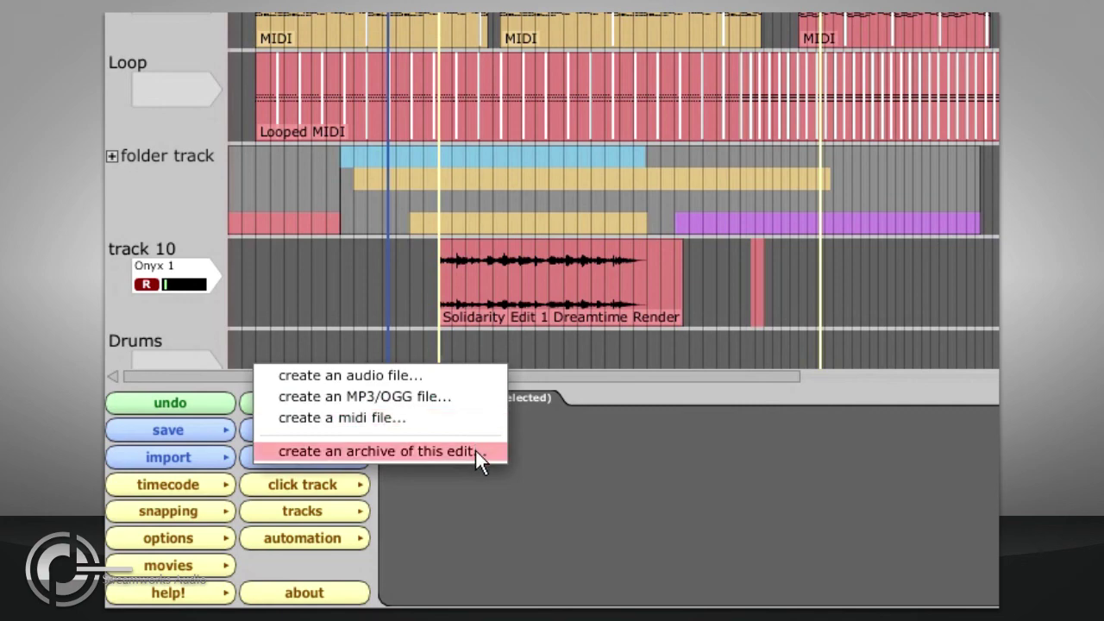
pyautogui.click(475, 478)
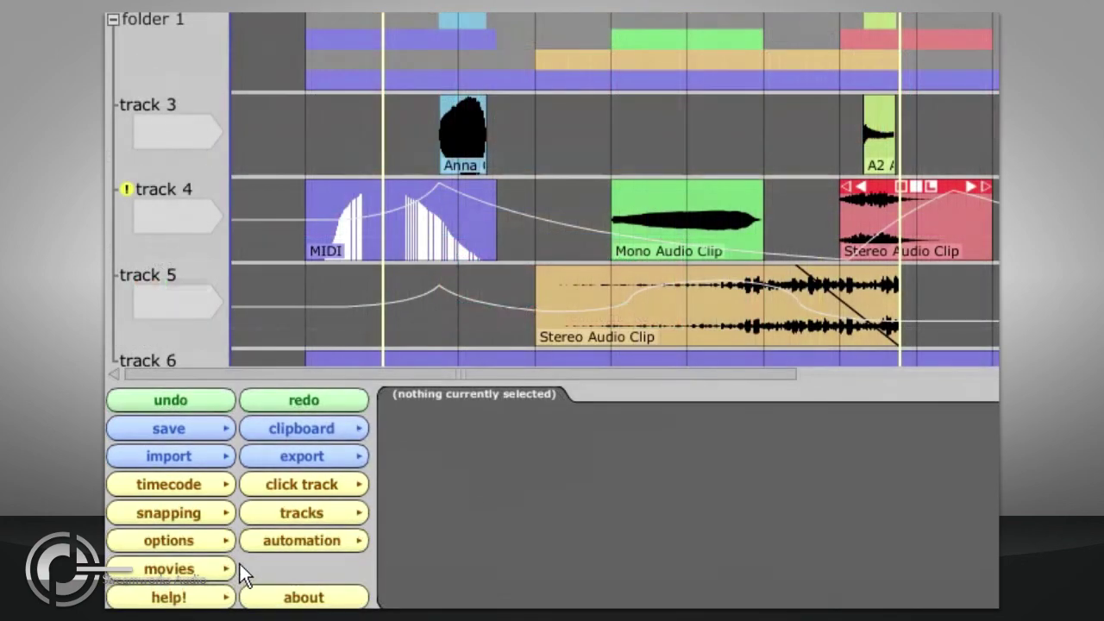
# Step: Attach the Hardware Setup QuickTime movie file to the edit from the movie options
pyautogui.click(189, 573)
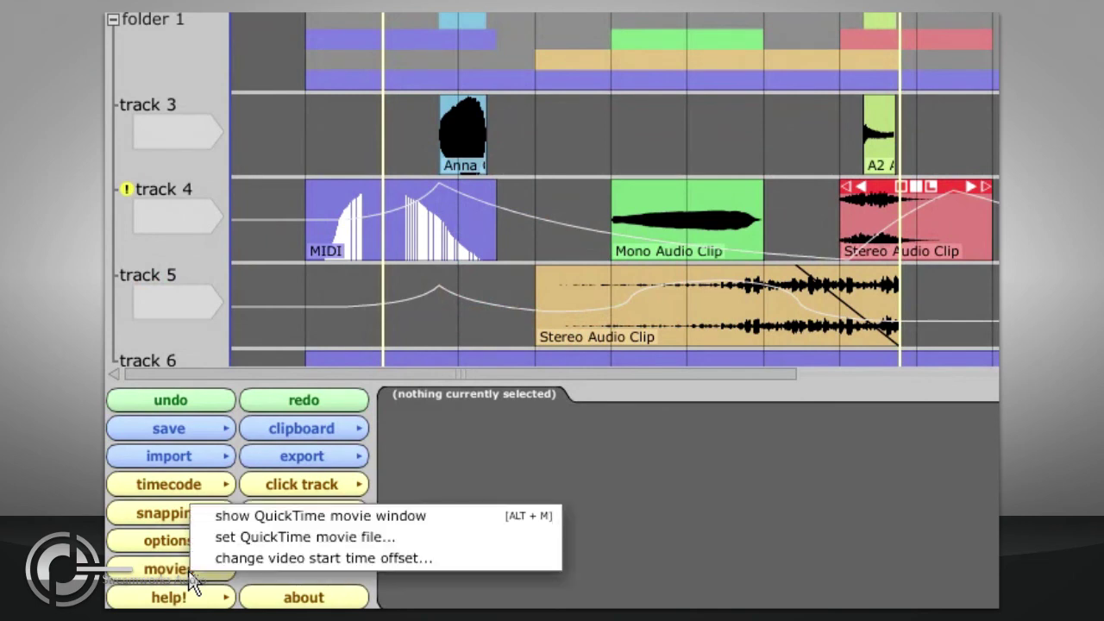
pyautogui.click(346, 537)
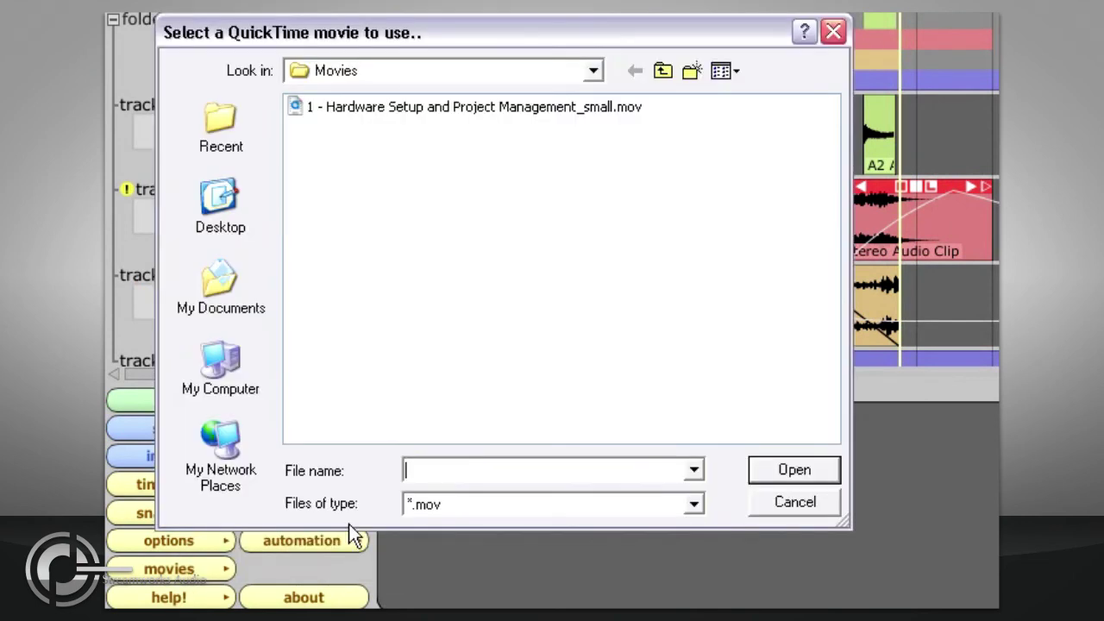
pyautogui.doubleClick(349, 110)
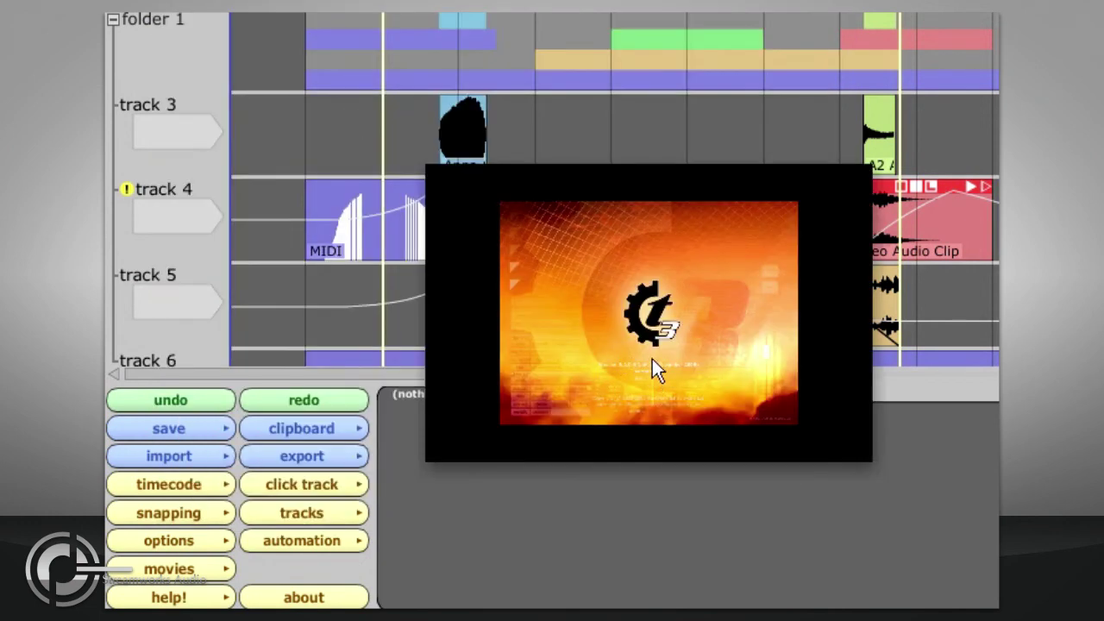
pyautogui.click(219, 571)
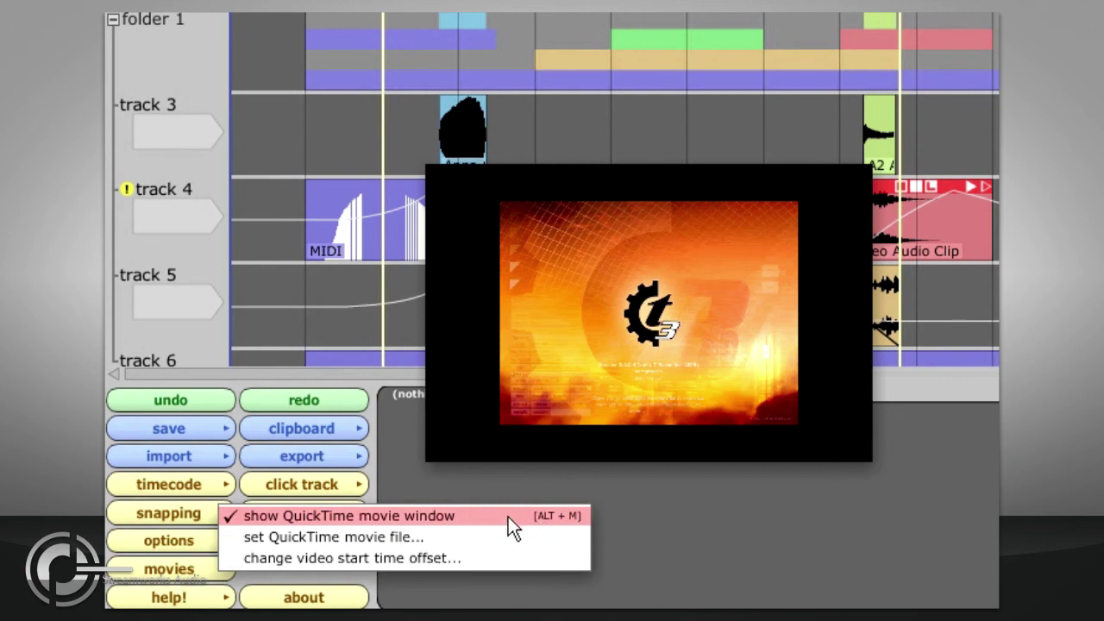
pyautogui.click(610, 307)
# Step: Move the movie window up and left, try half size, then restore normal size
pyautogui.moveTo(612, 305); pyautogui.dragTo(500, 360)
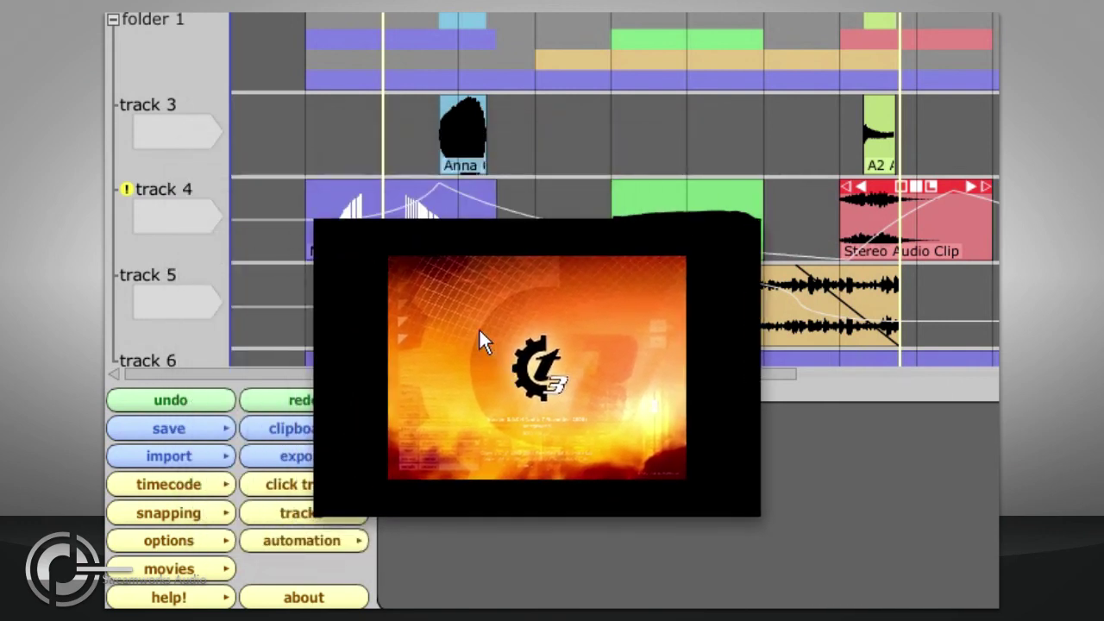
pyautogui.rightClick(480, 331)
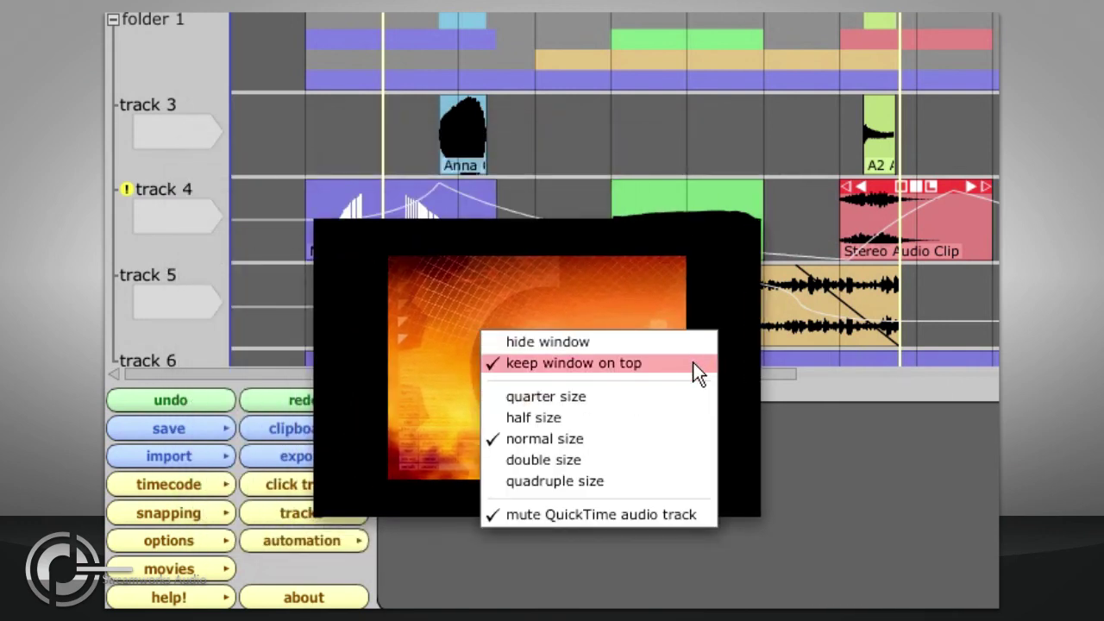
pyautogui.click(672, 421)
pyautogui.rightClick(387, 319)
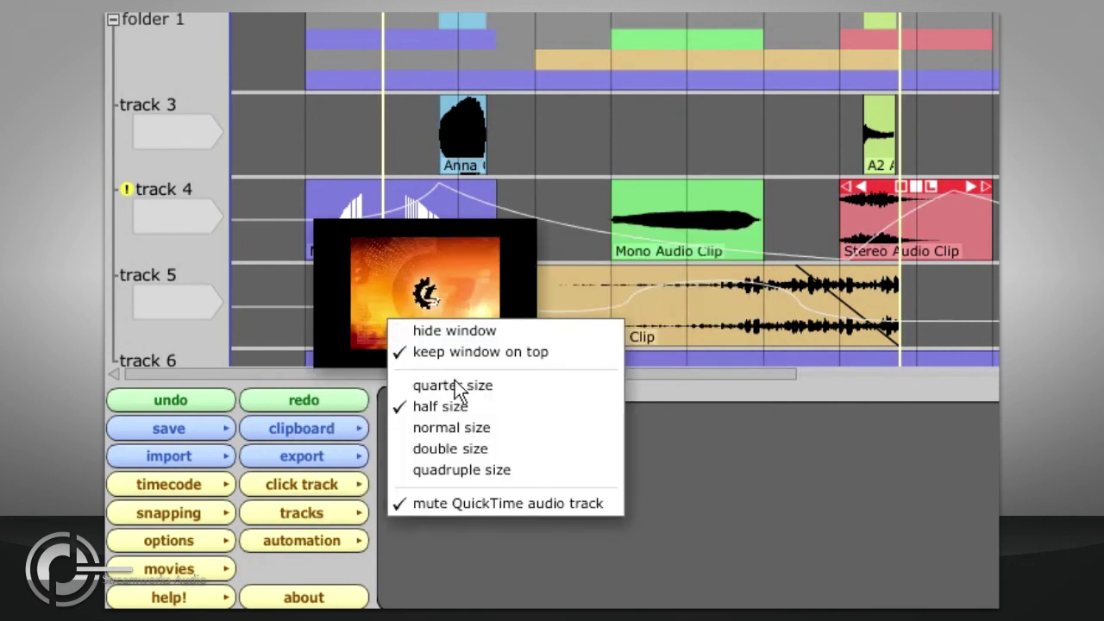
pyautogui.click(463, 426)
pyautogui.rightClick(455, 339)
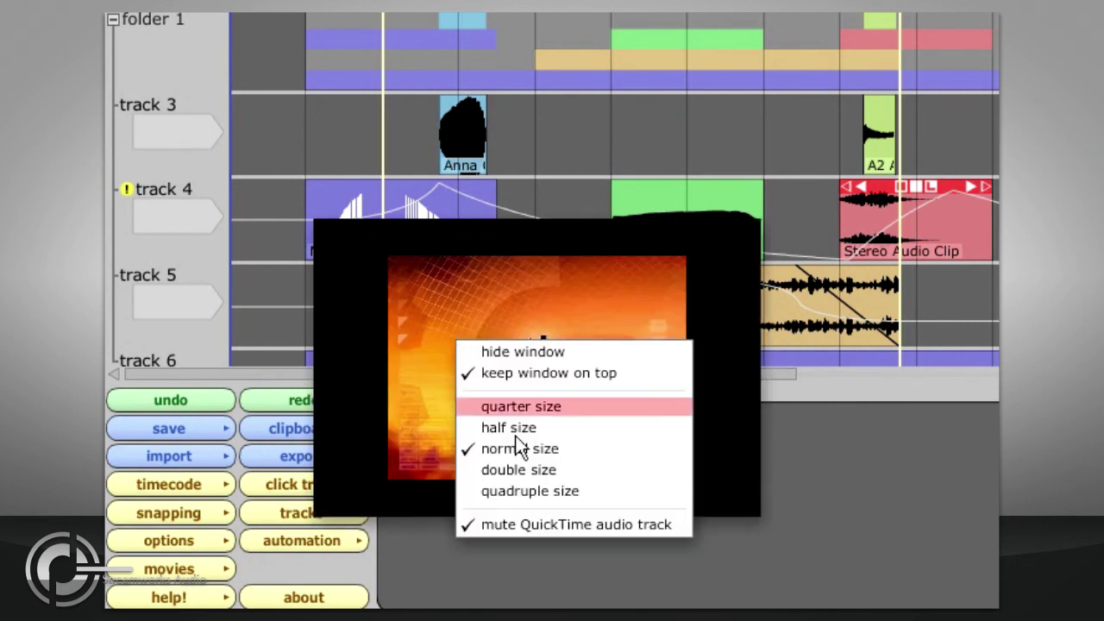